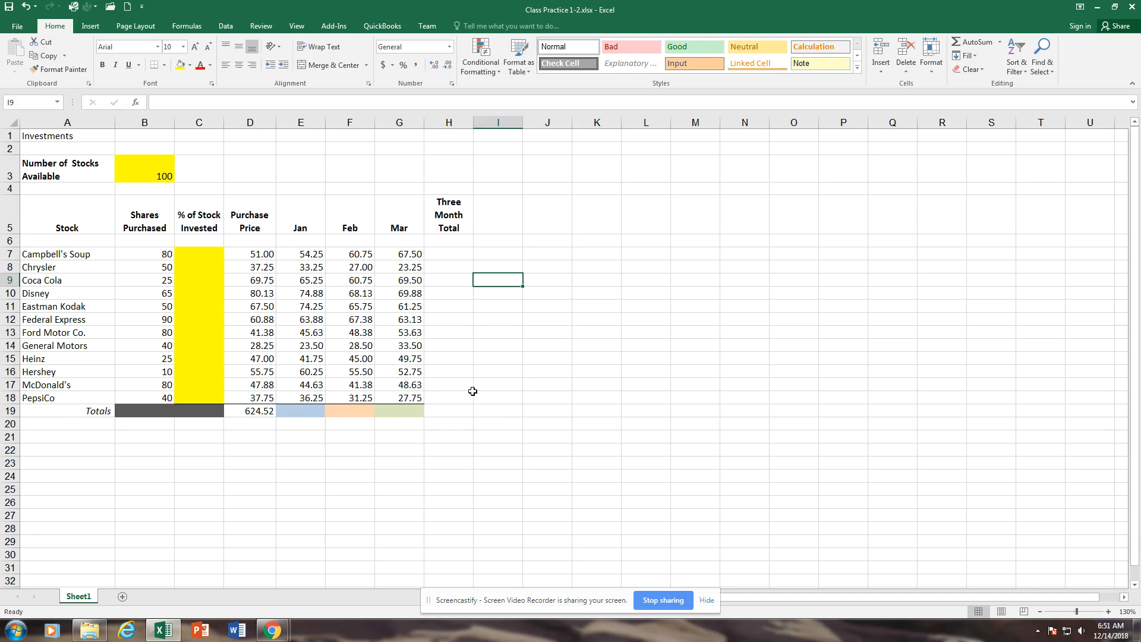
left_click(54, 136)
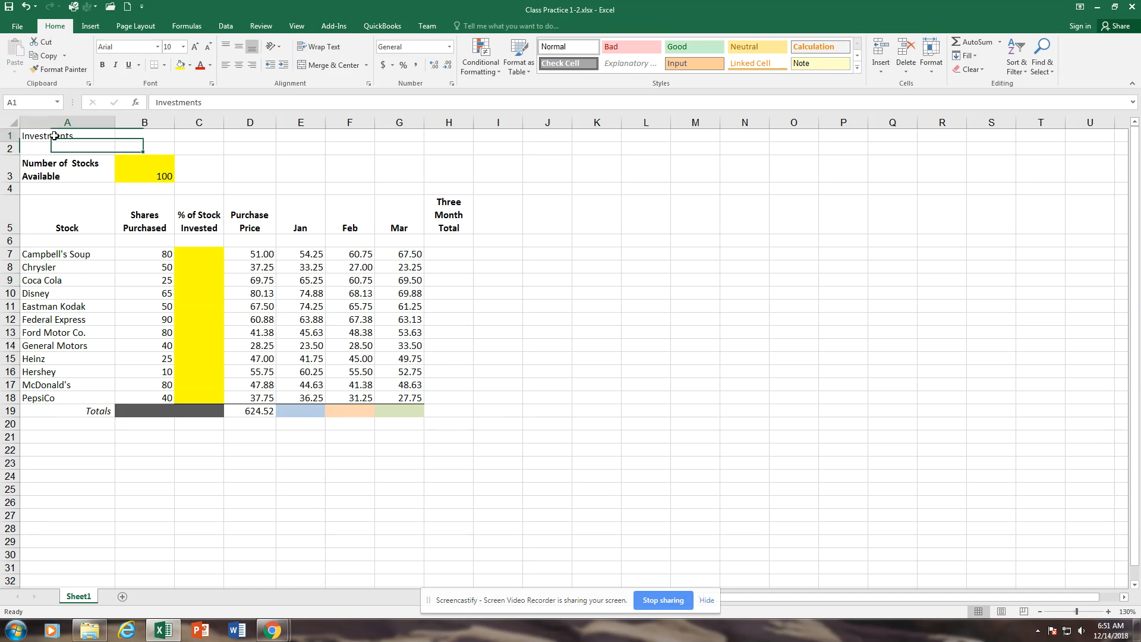
left_click(82, 254)
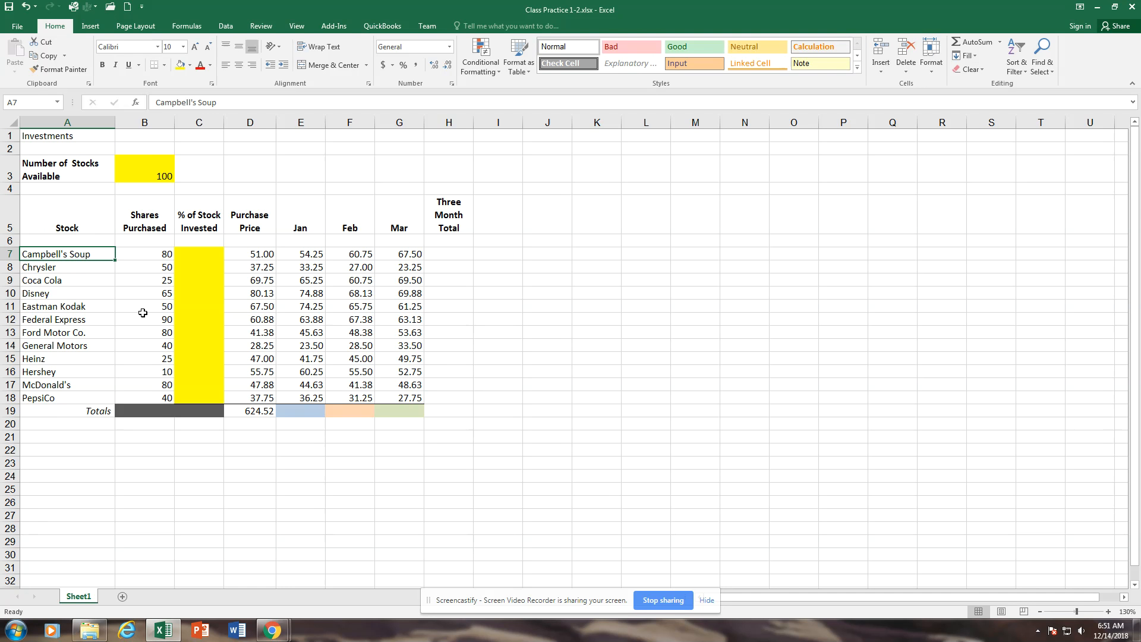
left_click(82, 136)
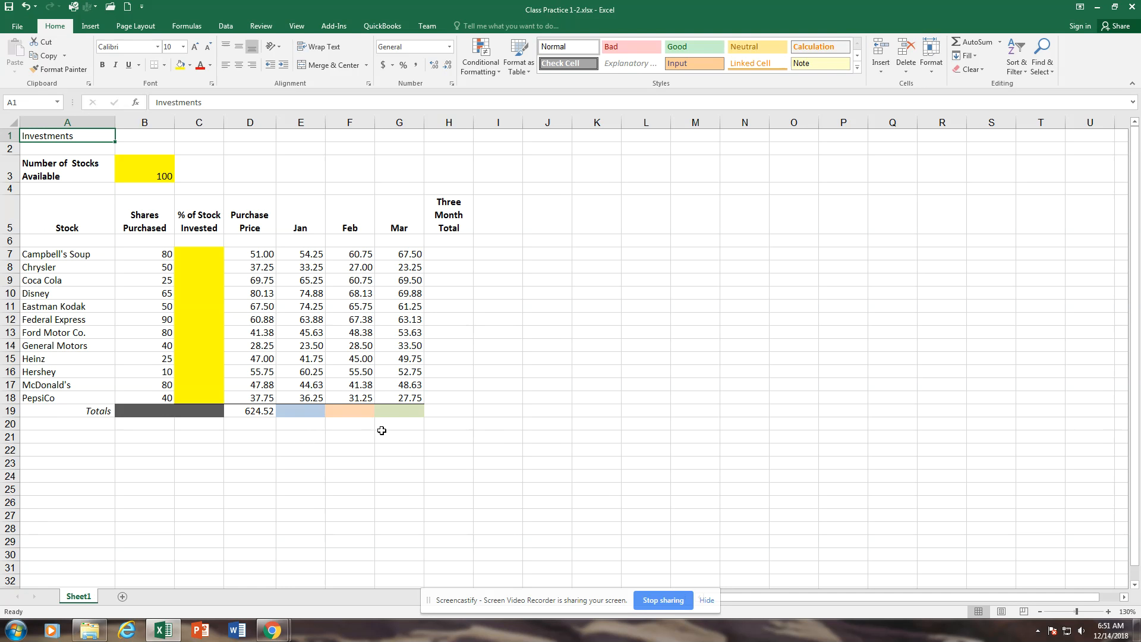
Step: Total the Jan prices in E19 with a SUM of E7:E18 and fill the formula across to Feb and Mar
scroll(381, 430, "up", 1)
left_click(345, 448)
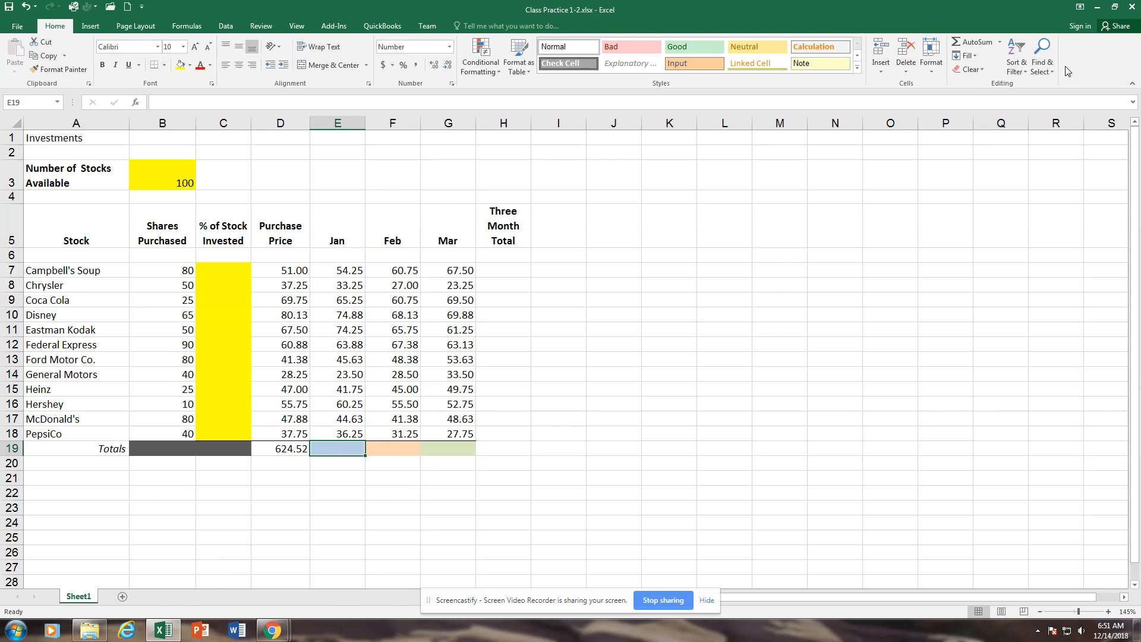
left_click(1001, 43)
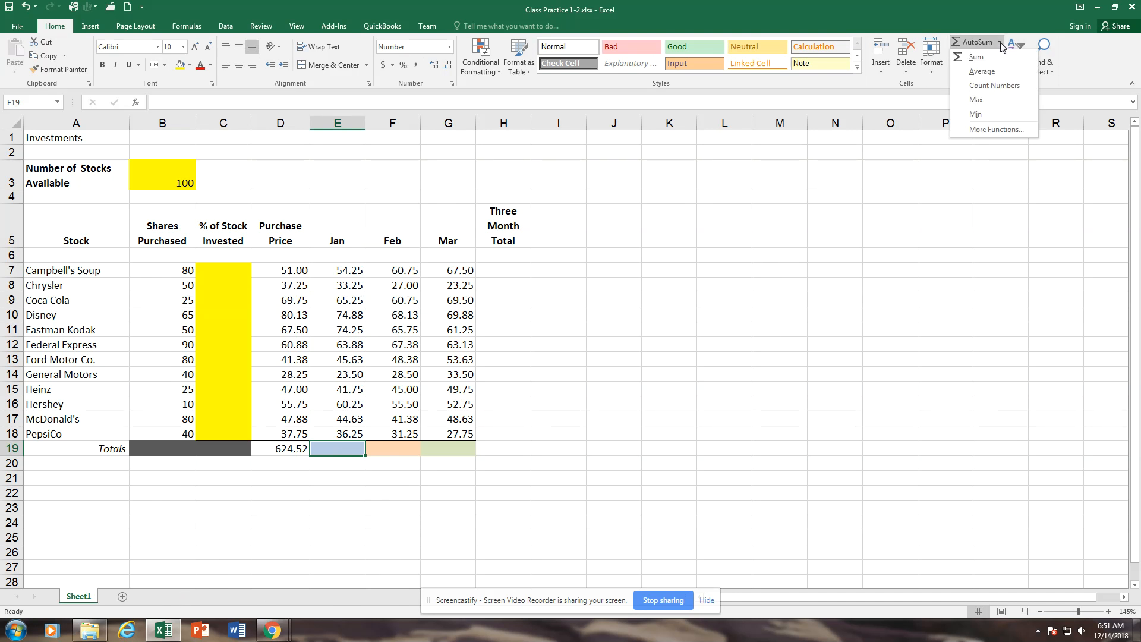
left_click(977, 57)
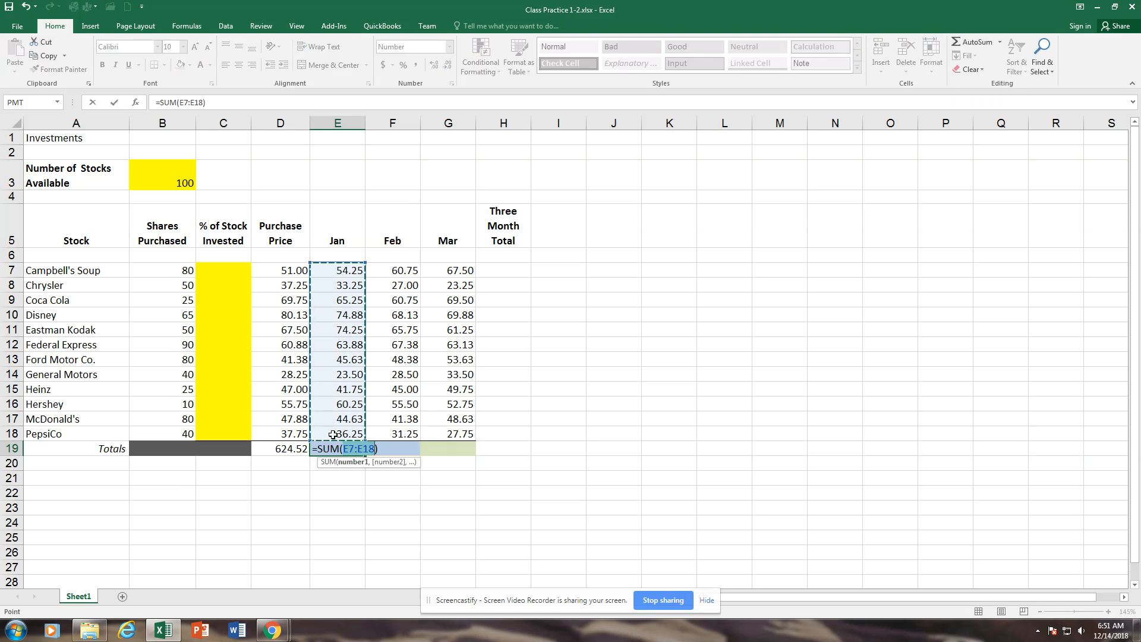
key("Return")
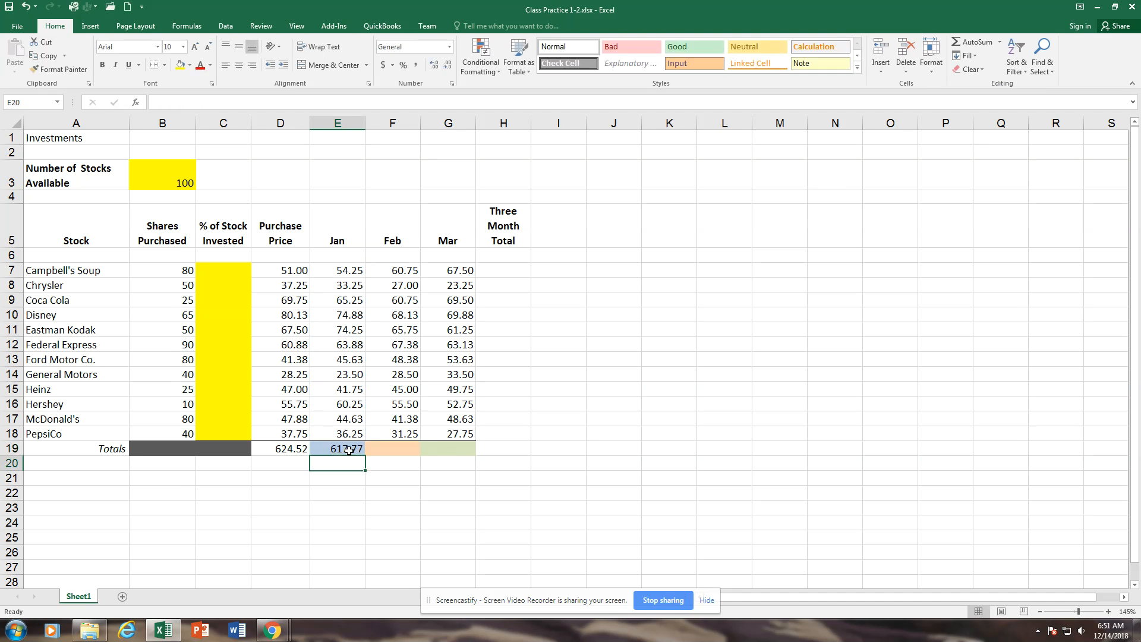
left_click(341, 446)
left_click_drag(366, 456, 459, 457)
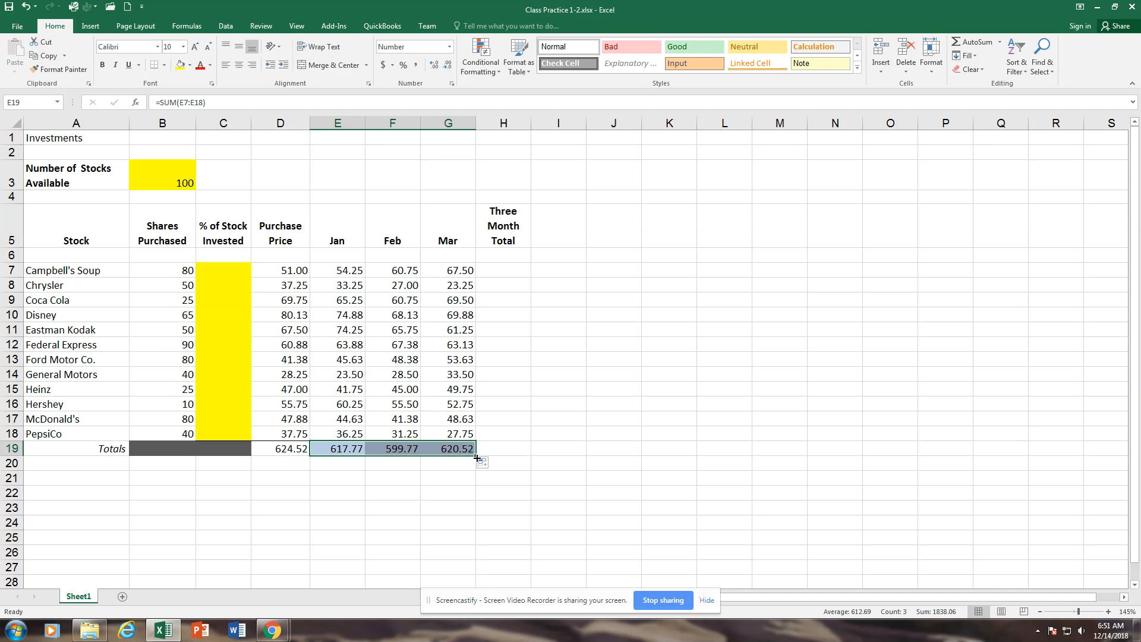
Step: Calculate Campbell's Soup's three-month total in H7 as the SUM of E7:G7 and fill the formula down to PepsiCo in H18
left_click(501, 271)
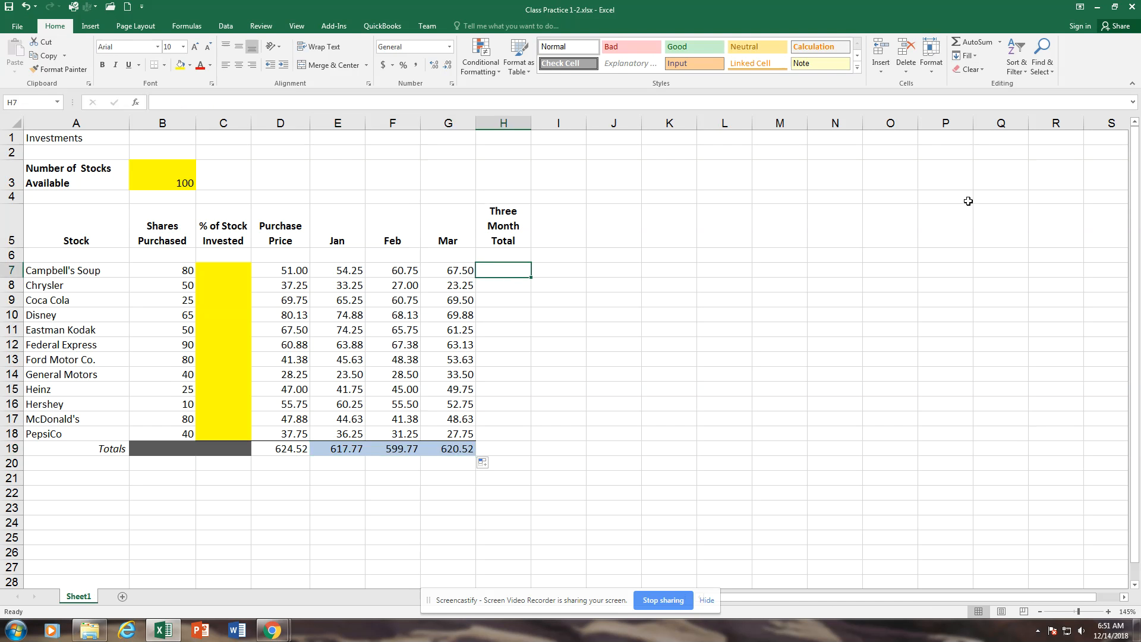
left_click(1001, 42)
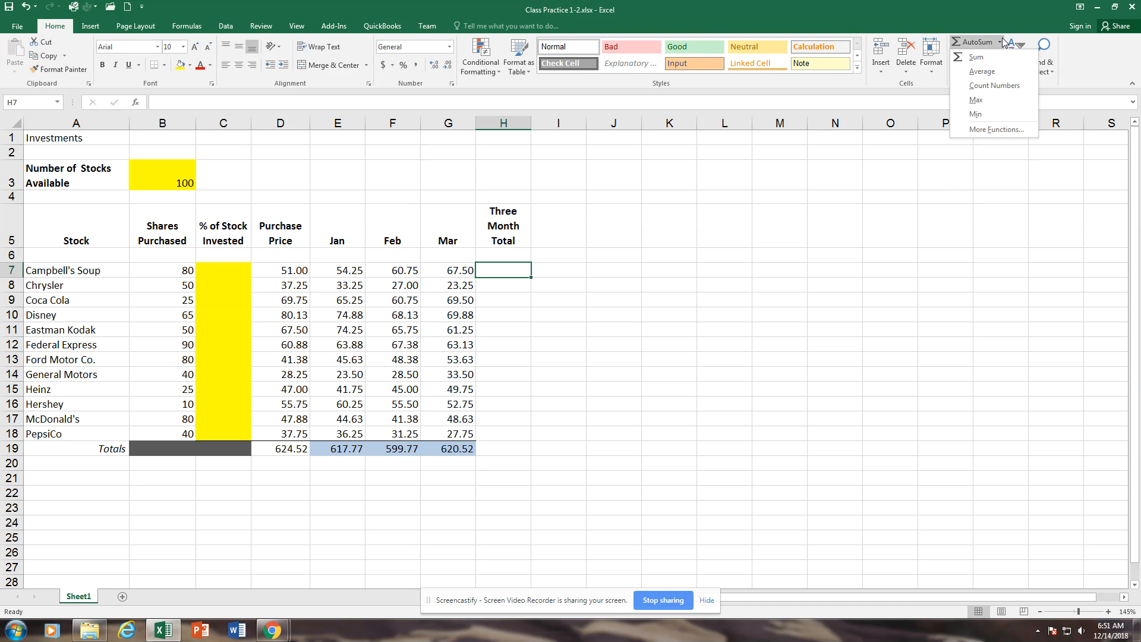
left_click(978, 57)
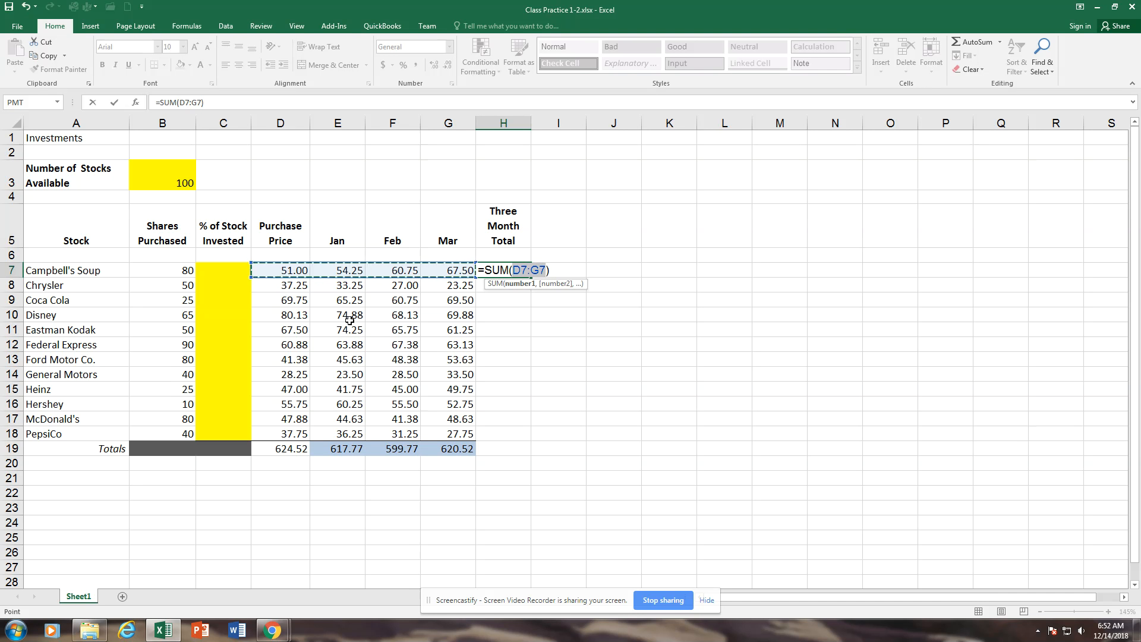
left_click(340, 272)
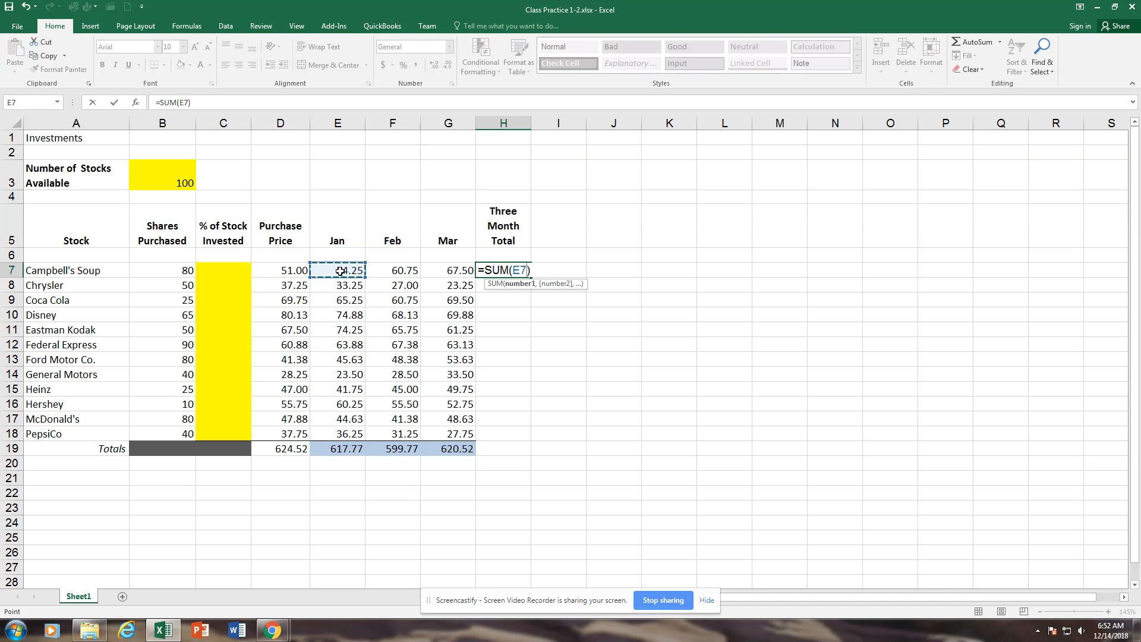
left_click_drag(340, 271, 437, 274)
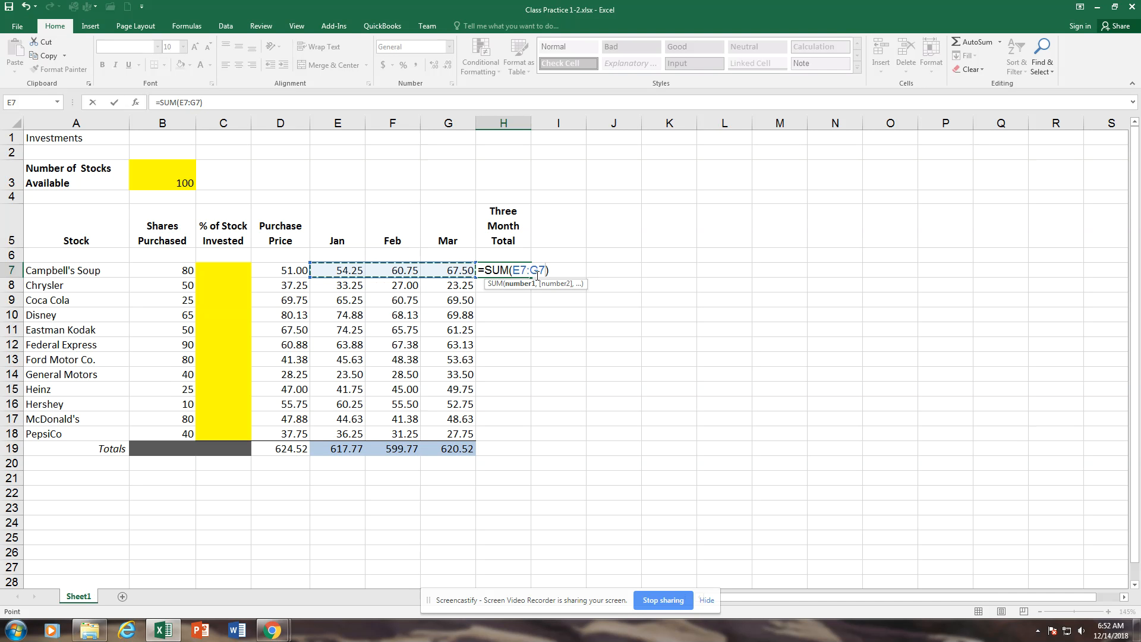
key("ctrl+Return")
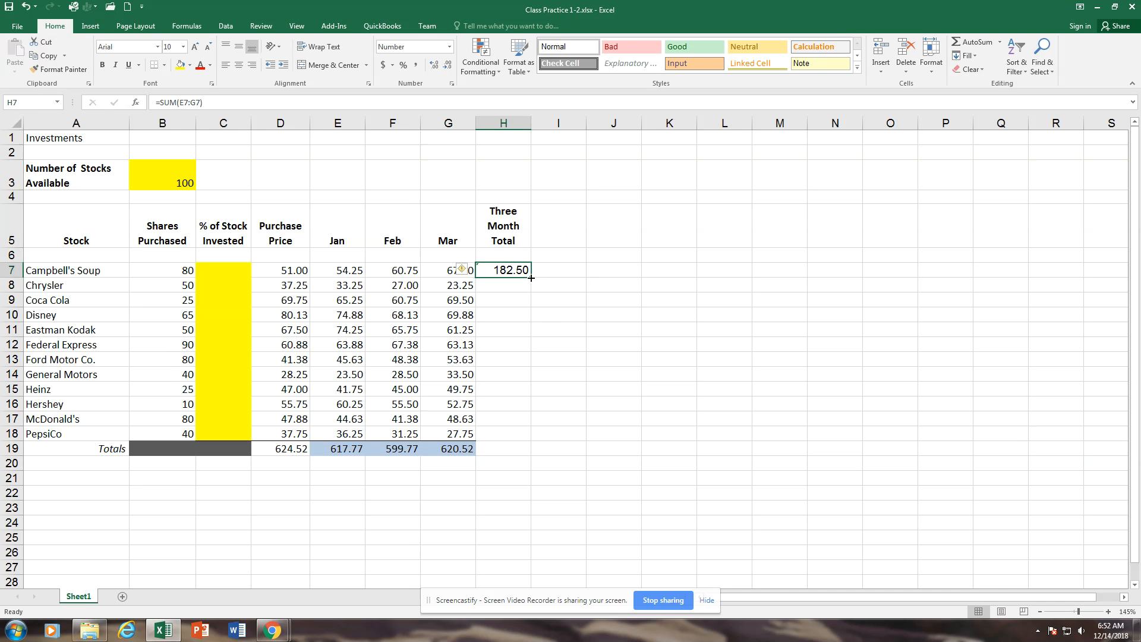
left_click_drag(531, 278, 520, 443)
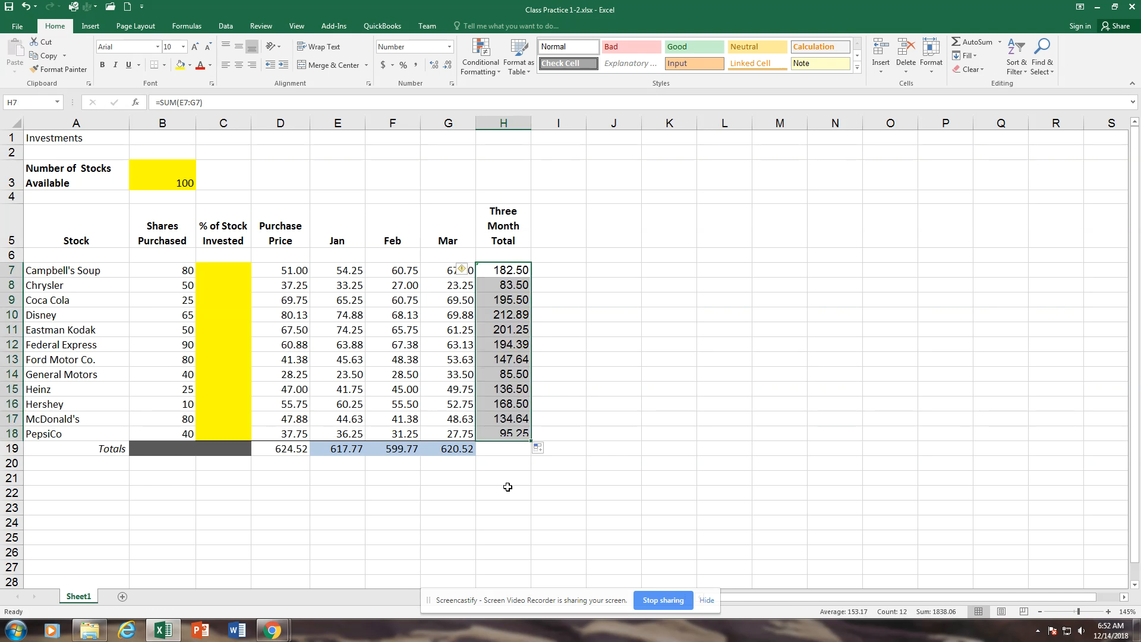
Step: Add a bottom border to PepsiCo's three-month total in H18
left_click(515, 436)
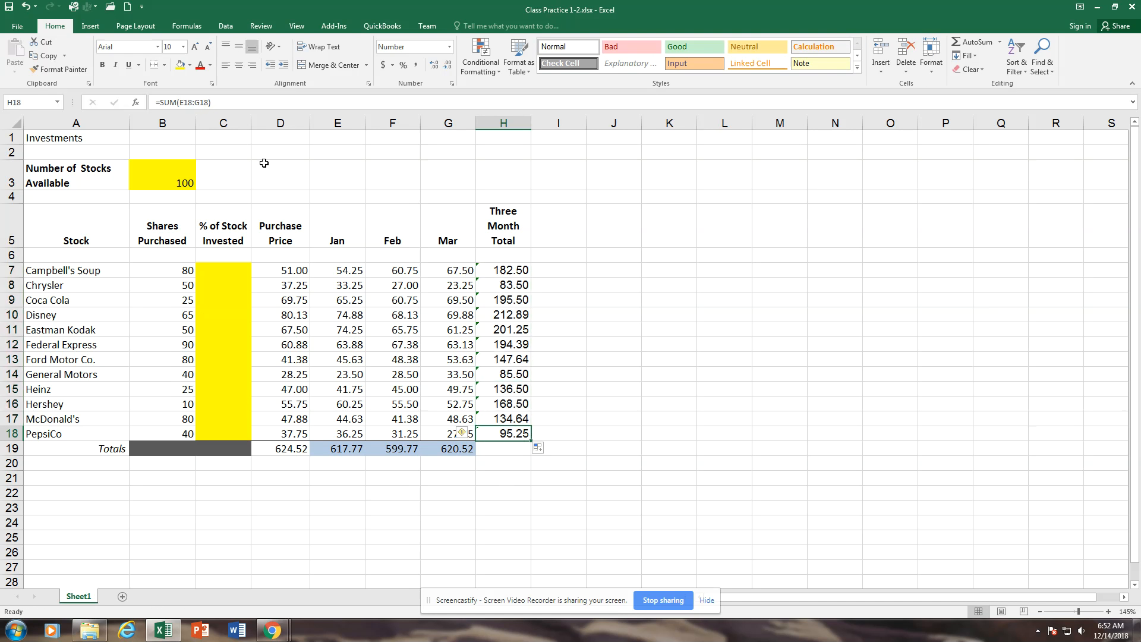
left_click(154, 66)
left_click(505, 447)
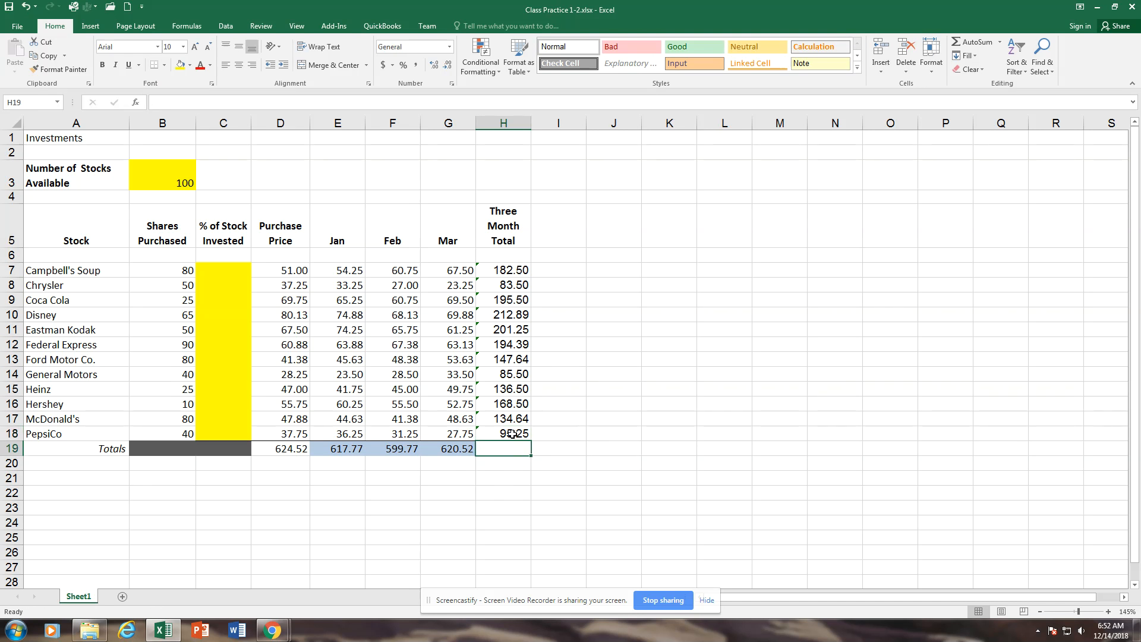
key("Down")
left_click(508, 436)
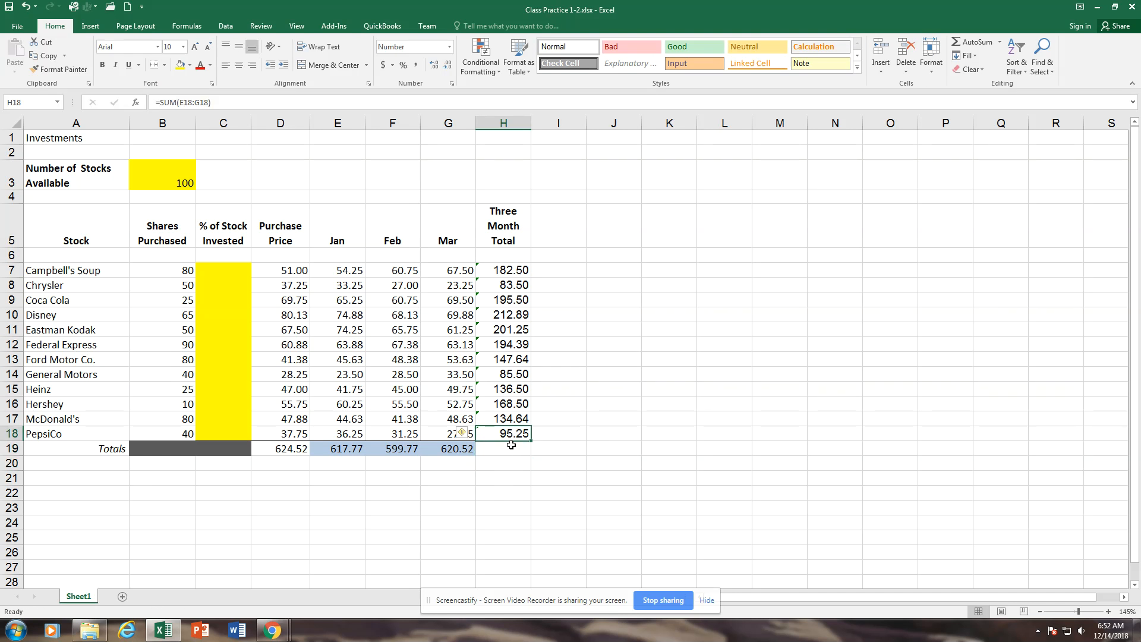
left_click(526, 448)
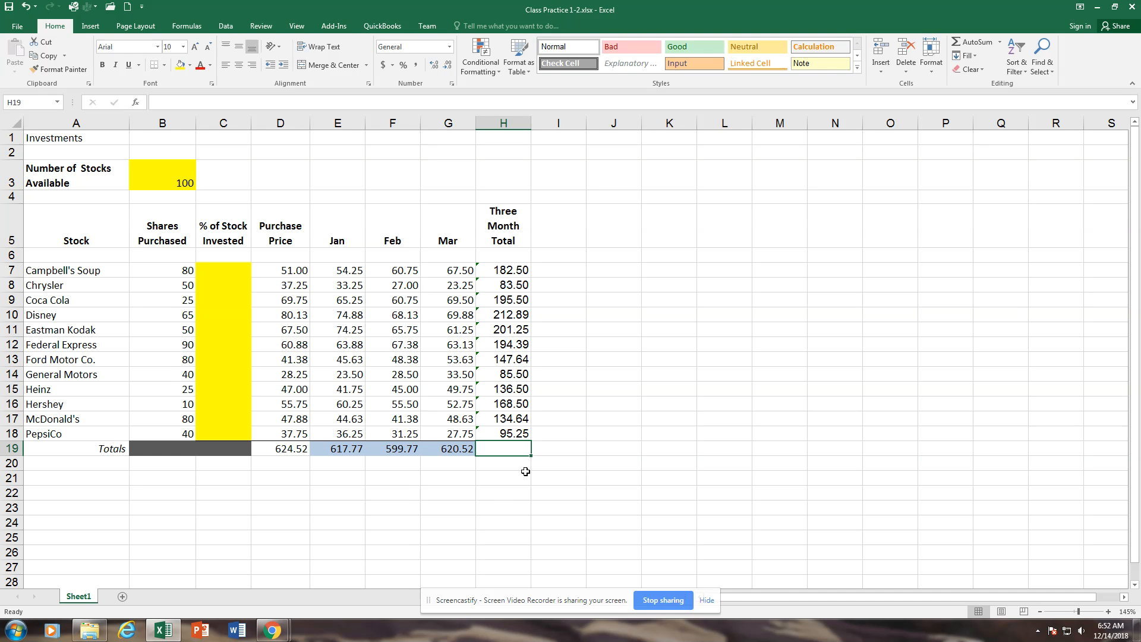
Step: Fill the Mar total formula from G19 into H19, and check the formulas in H18 and H19
left_click(450, 444)
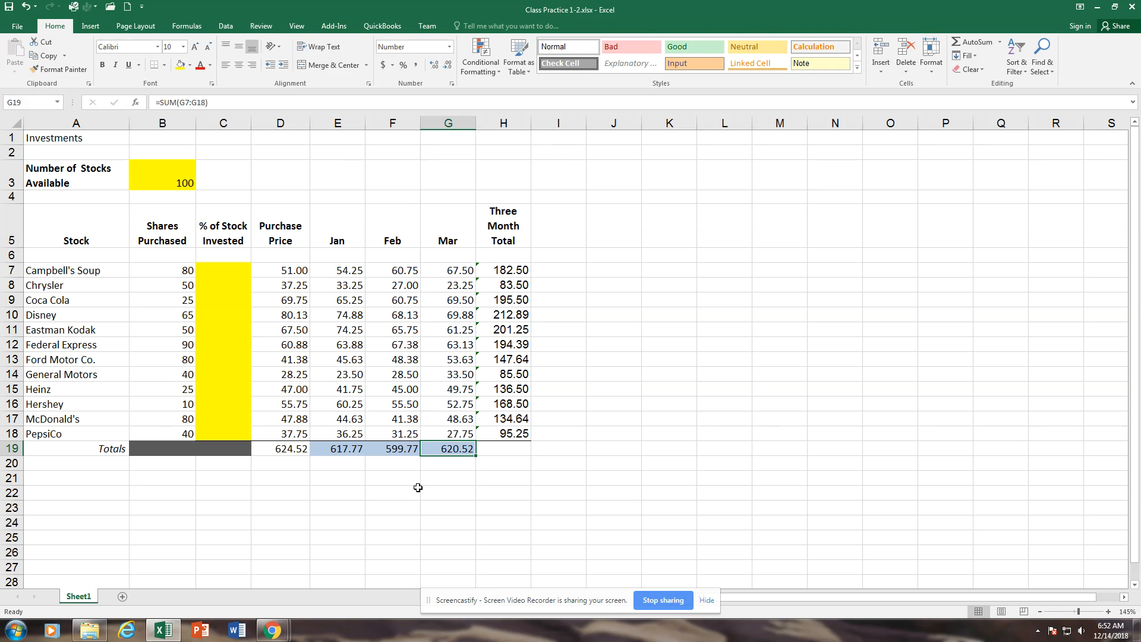
left_click_drag(477, 457, 478, 457)
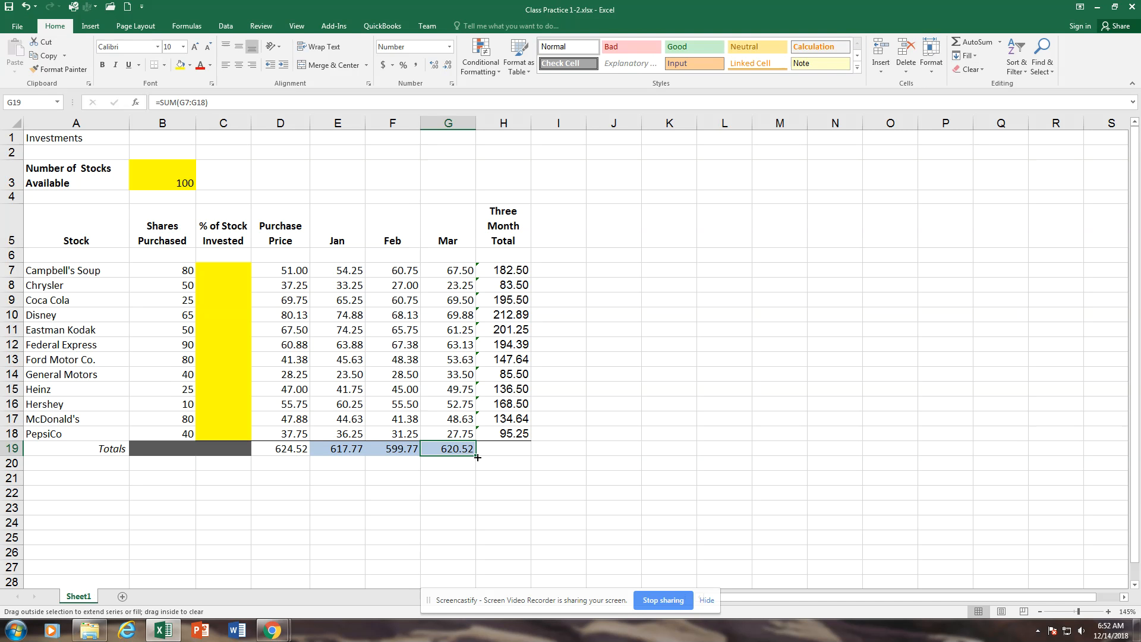
left_click_drag(481, 457, 510, 458)
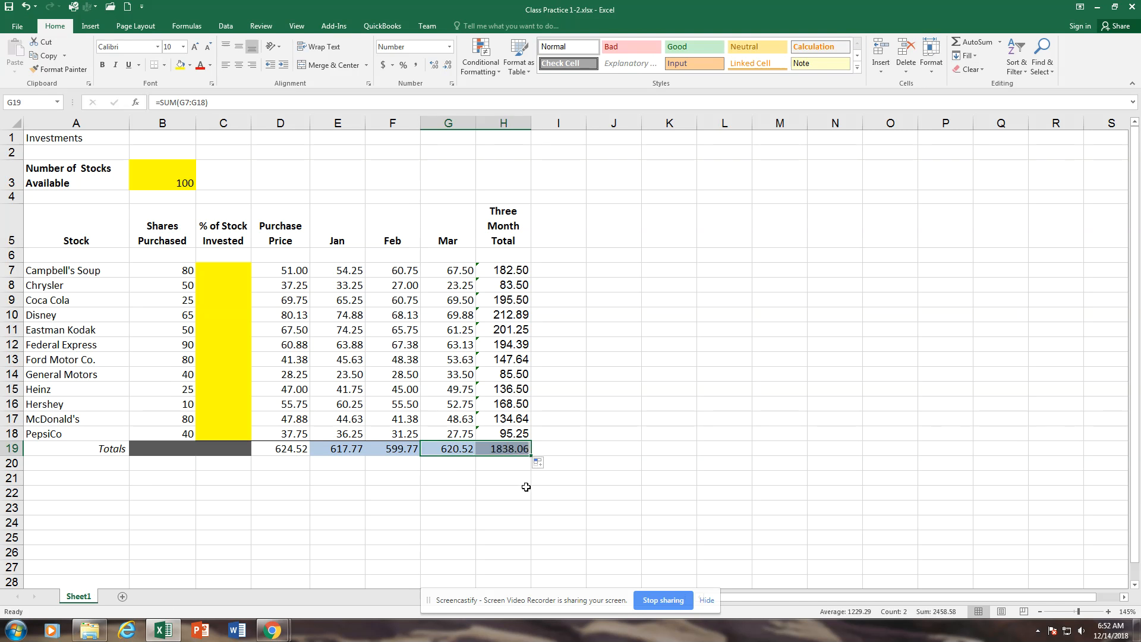
left_click(506, 464)
left_click(504, 435)
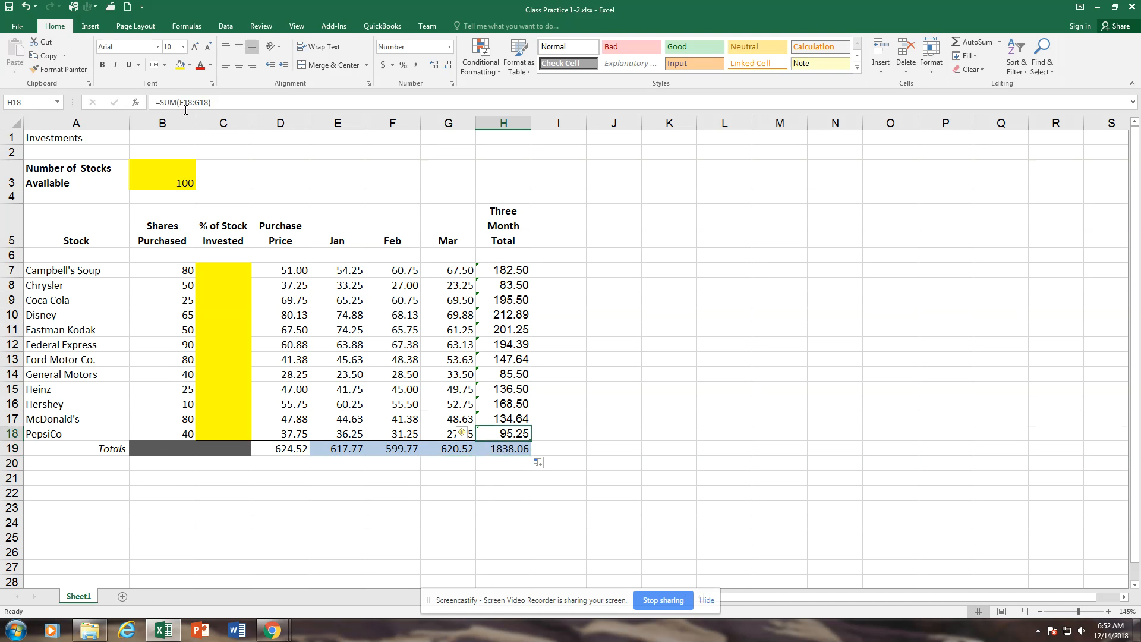
left_click(500, 452)
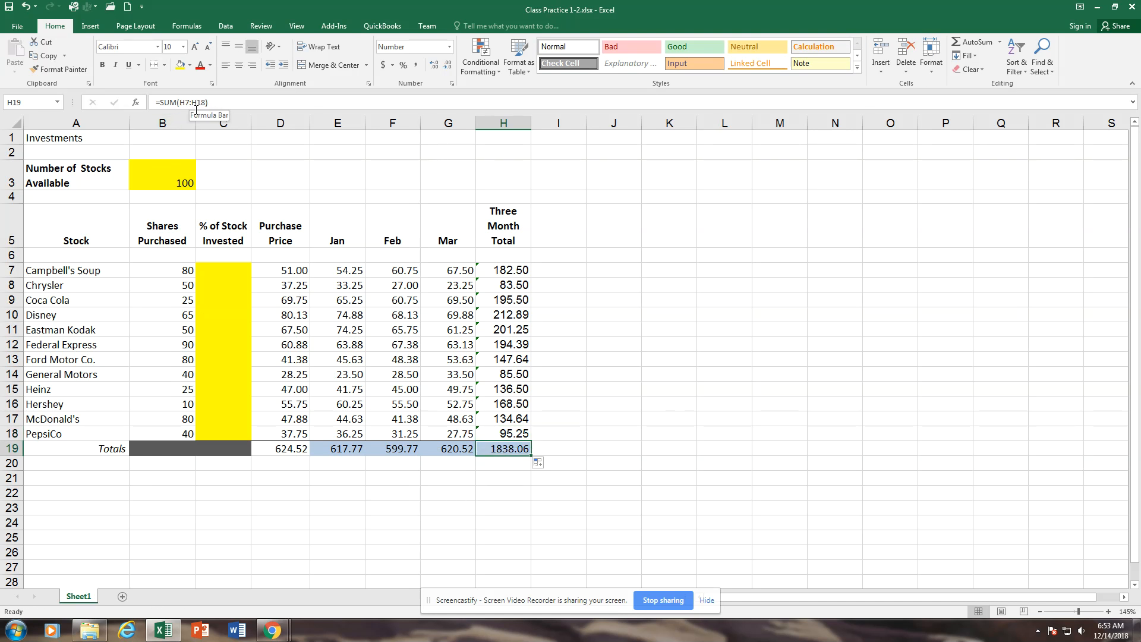
left_click(360, 354)
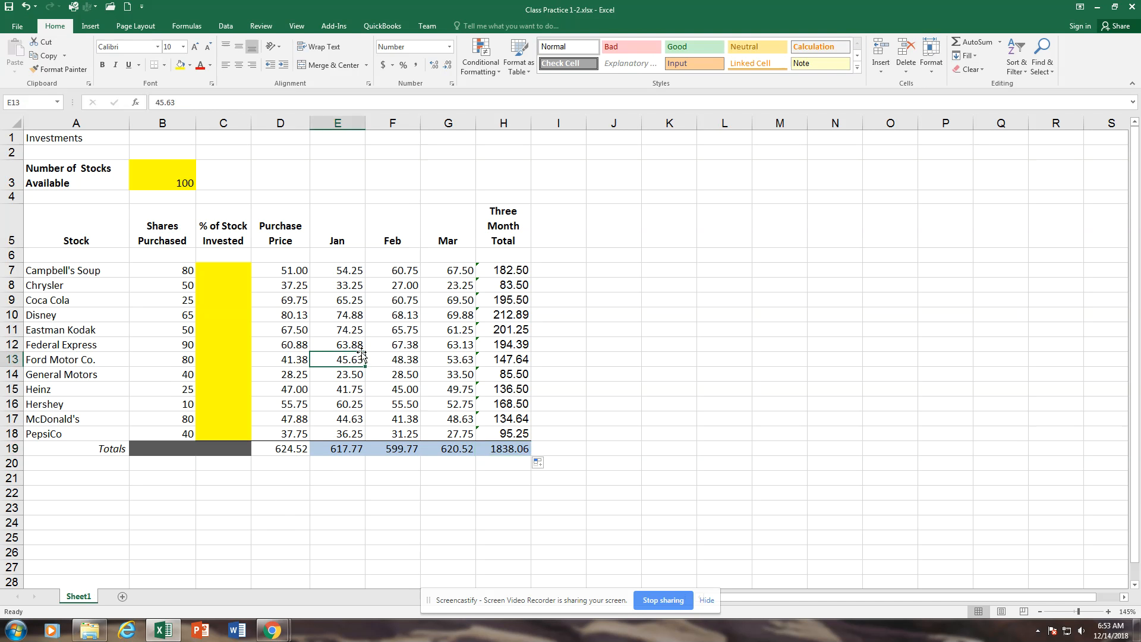
Step: Merge and center the Investments heading across A1:H1 and apply the Title cell style to it
left_click(59, 140)
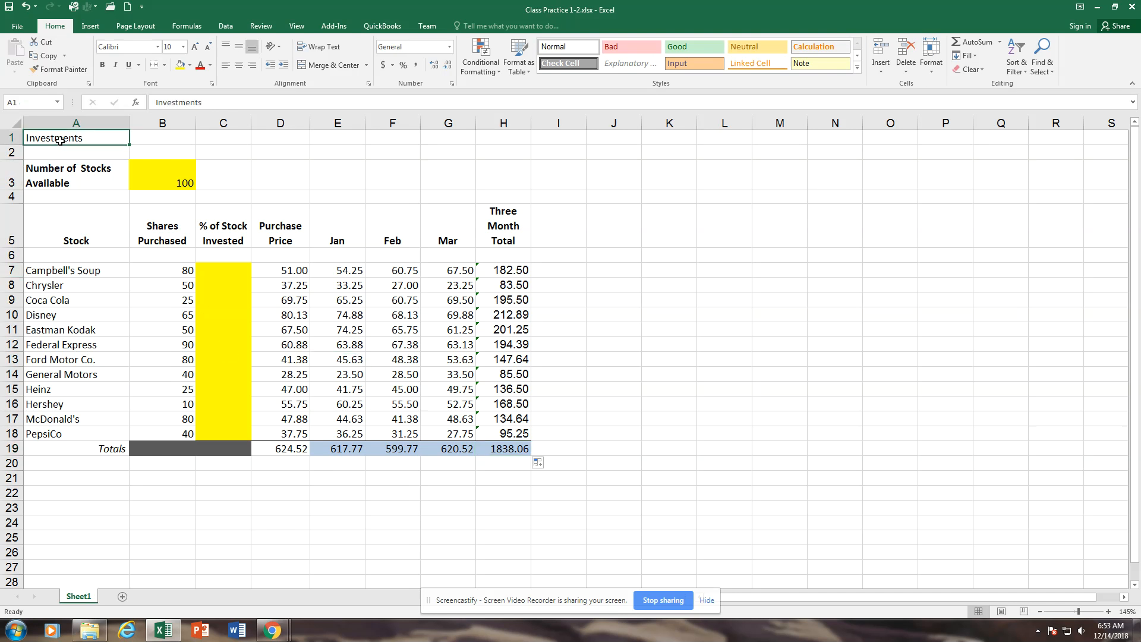
left_click(449, 196)
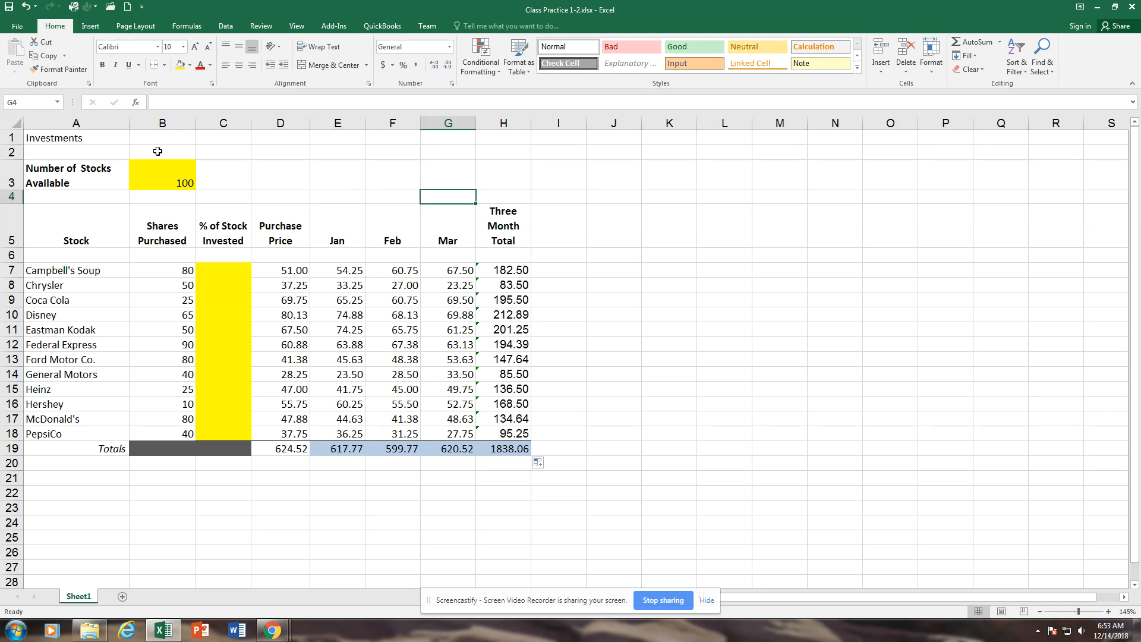
left_click(55, 139)
scroll(227, 292, "up", 3, "ctrl")
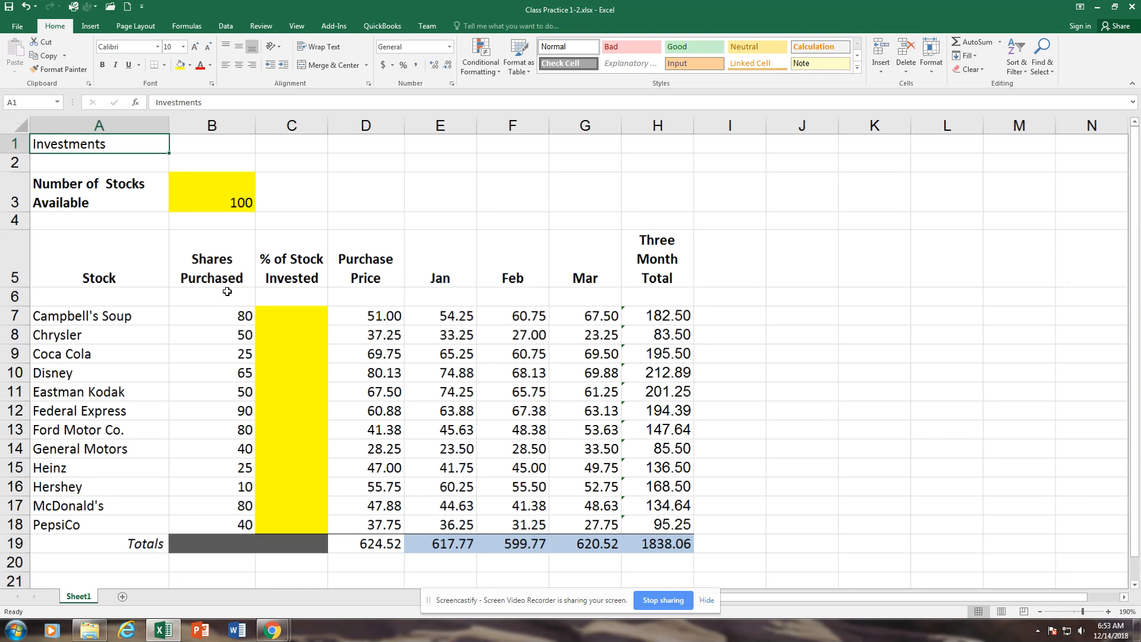
left_click_drag(158, 147, 643, 144)
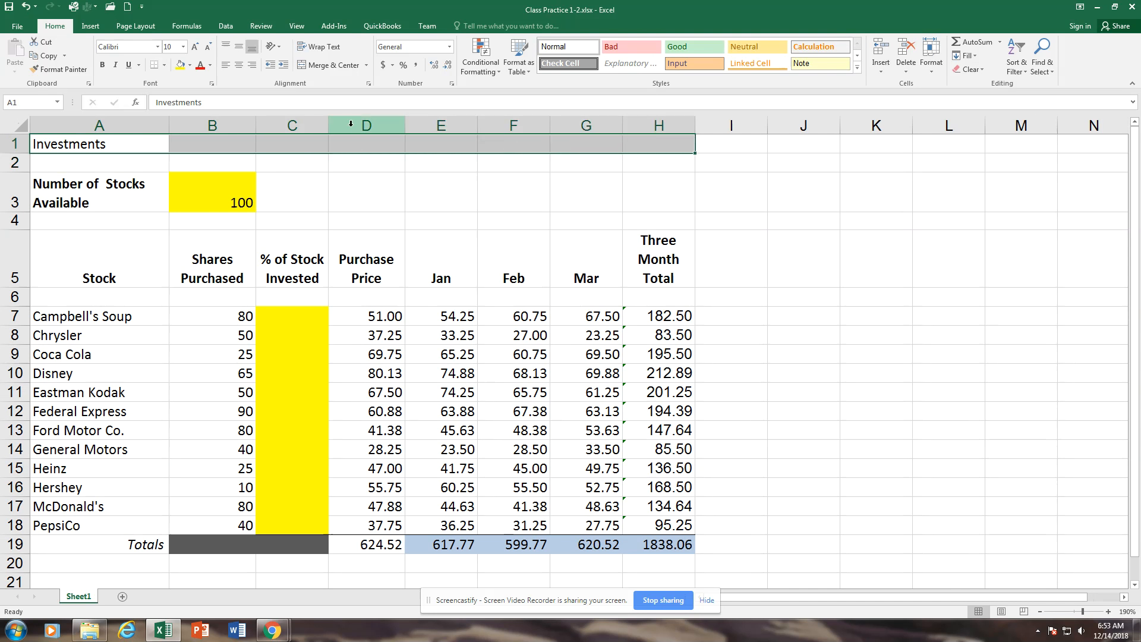
left_click(335, 65)
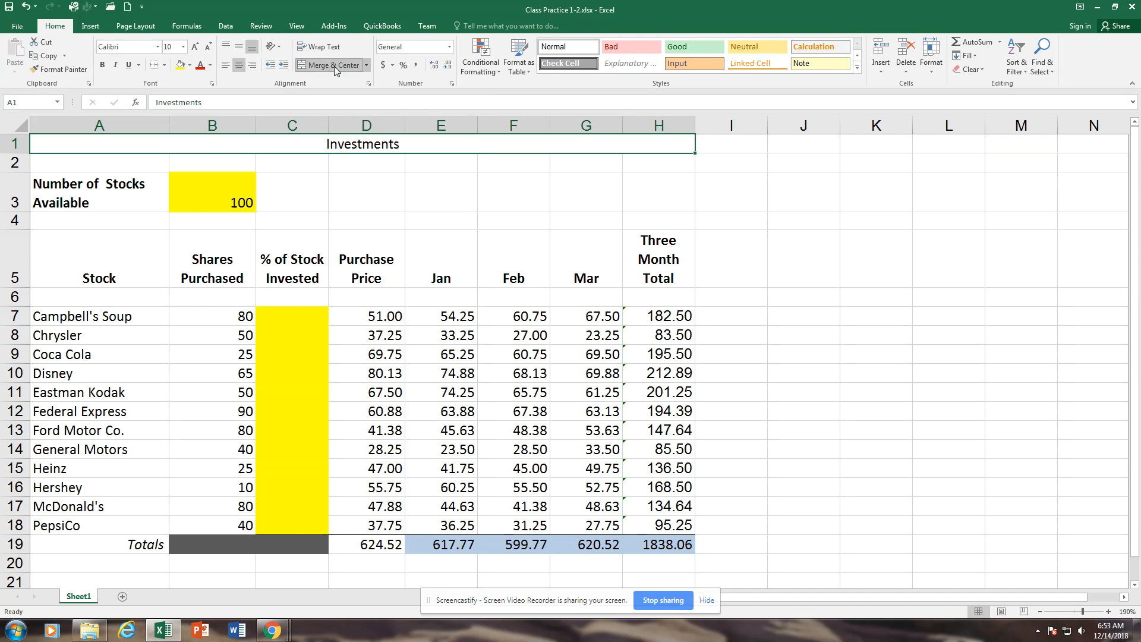
left_click(856, 68)
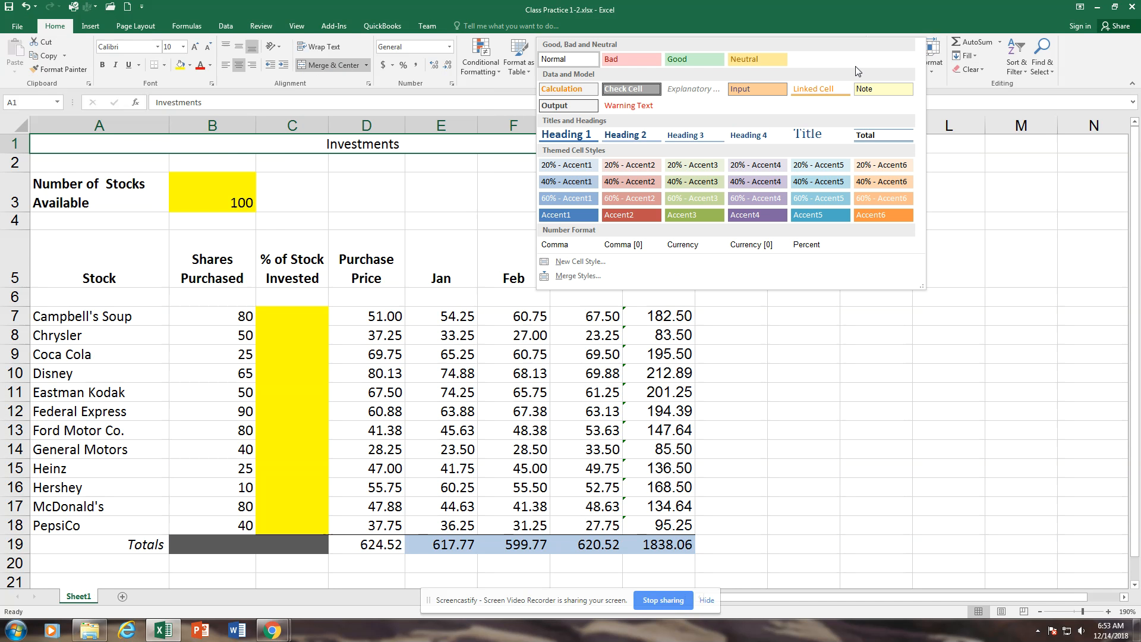
left_click(816, 139)
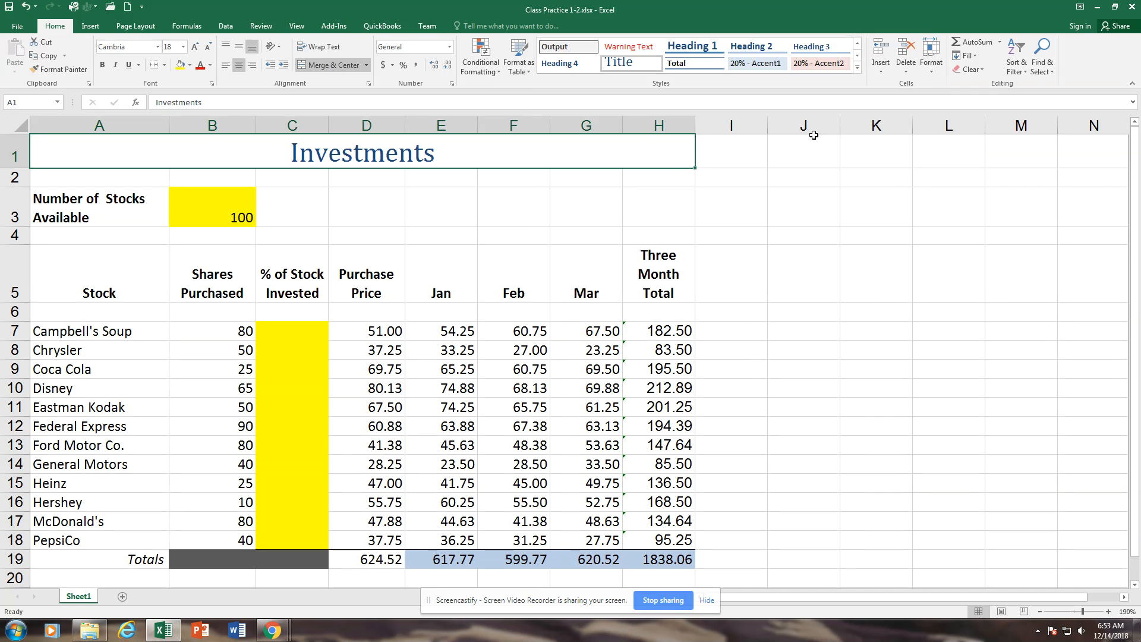
Step: Apply the Heading 2 cell style to the column headings in A5:H5
scroll(507, 248, "down", 3, "ctrl")
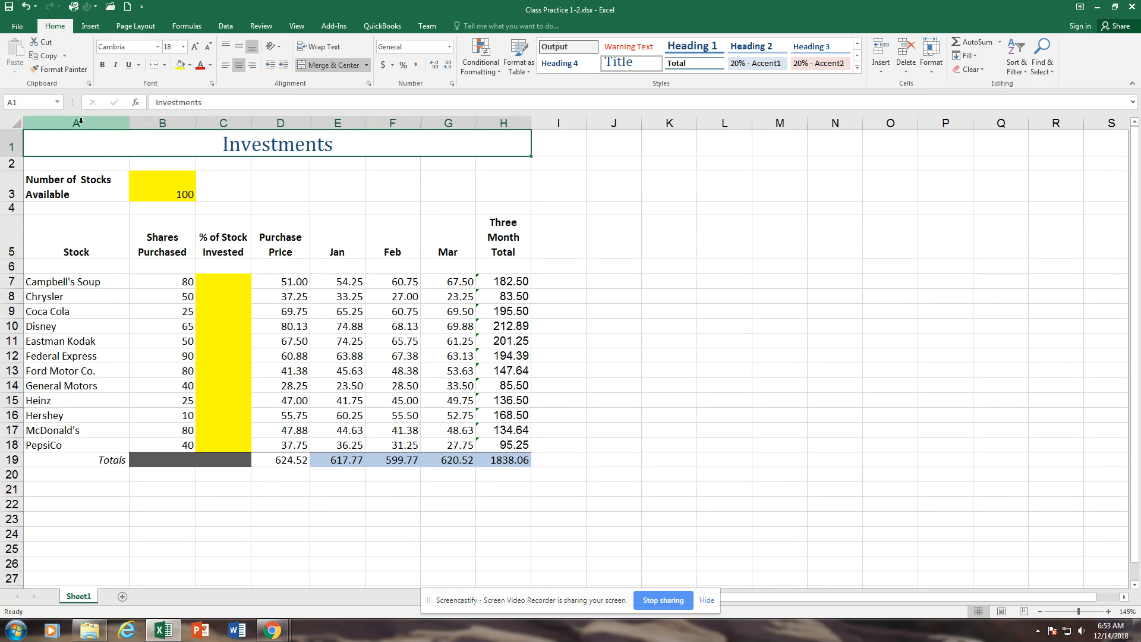
left_click(61, 244)
left_click_drag(61, 244, 491, 244)
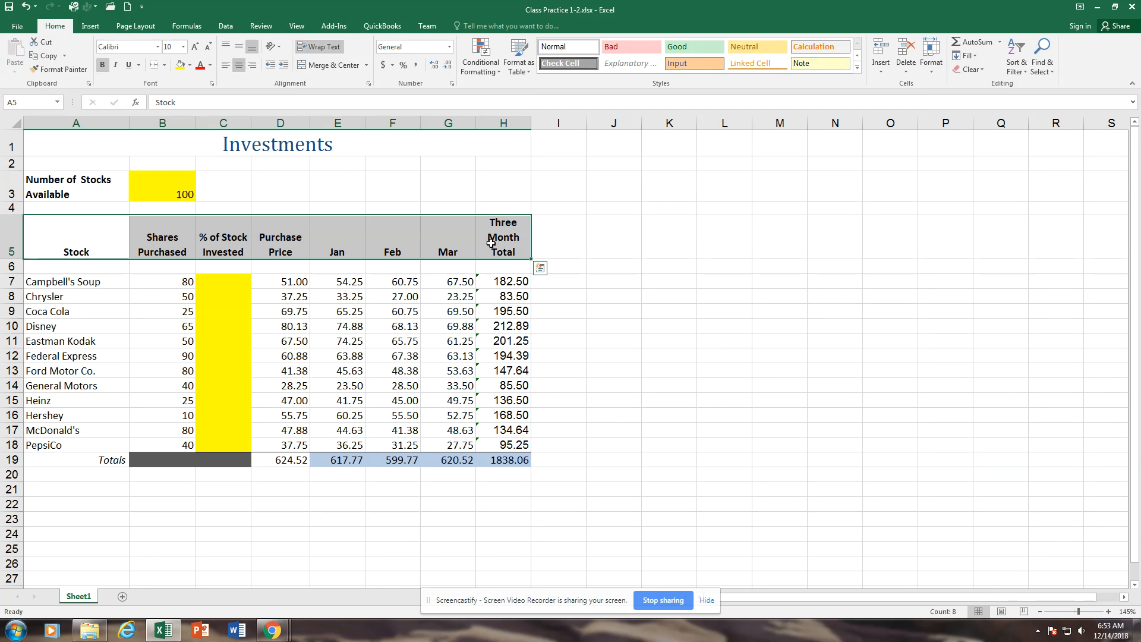
left_click(859, 68)
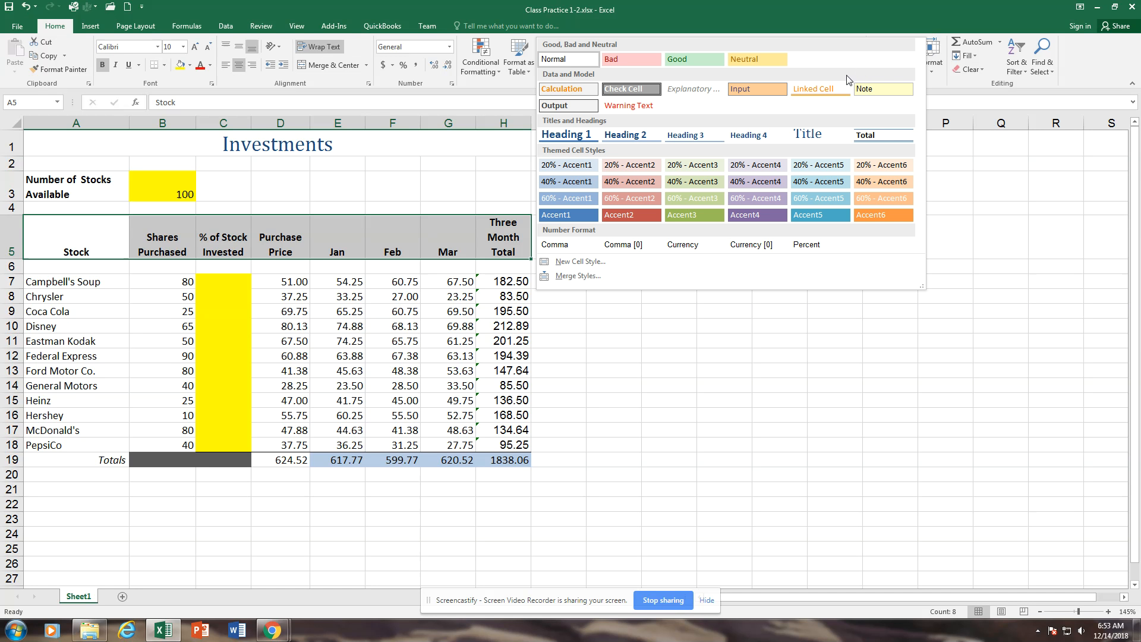
left_click(615, 137)
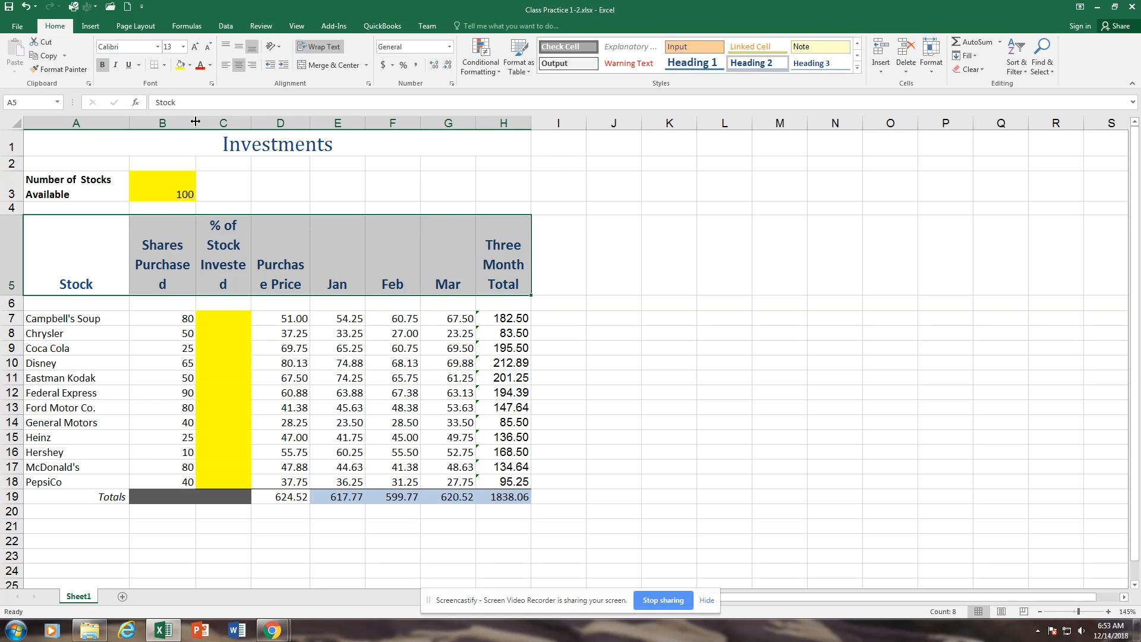
Step: Widen the Shares Purchased and % of Stock Invested columns so their headings wrap only between words
left_click_drag(196, 122, 204, 123)
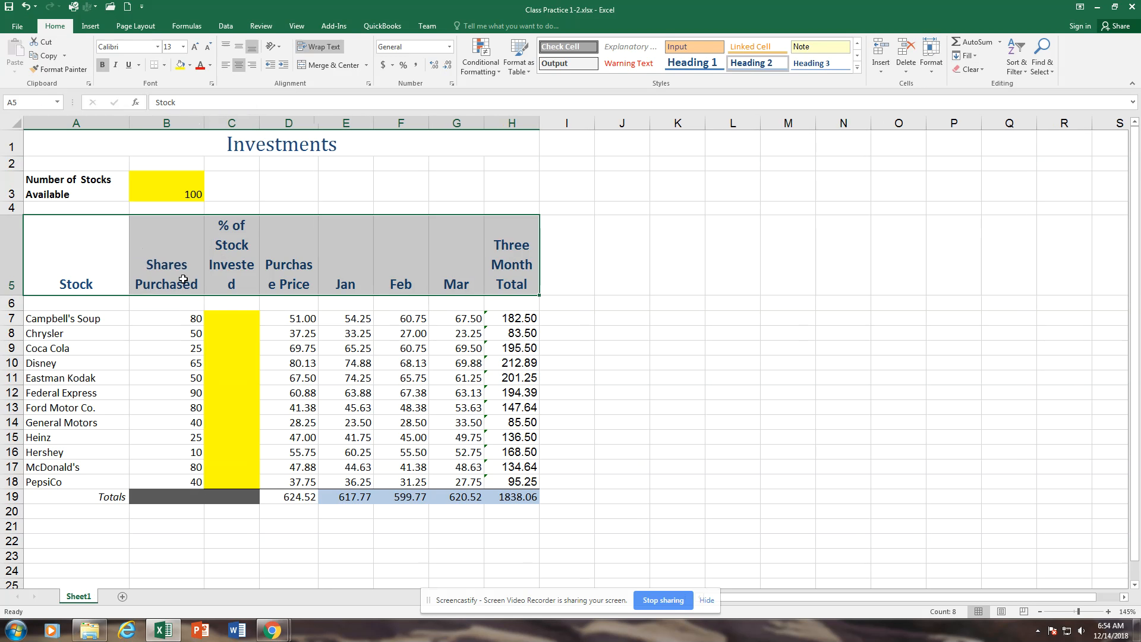
left_click_drag(259, 122, 259, 122)
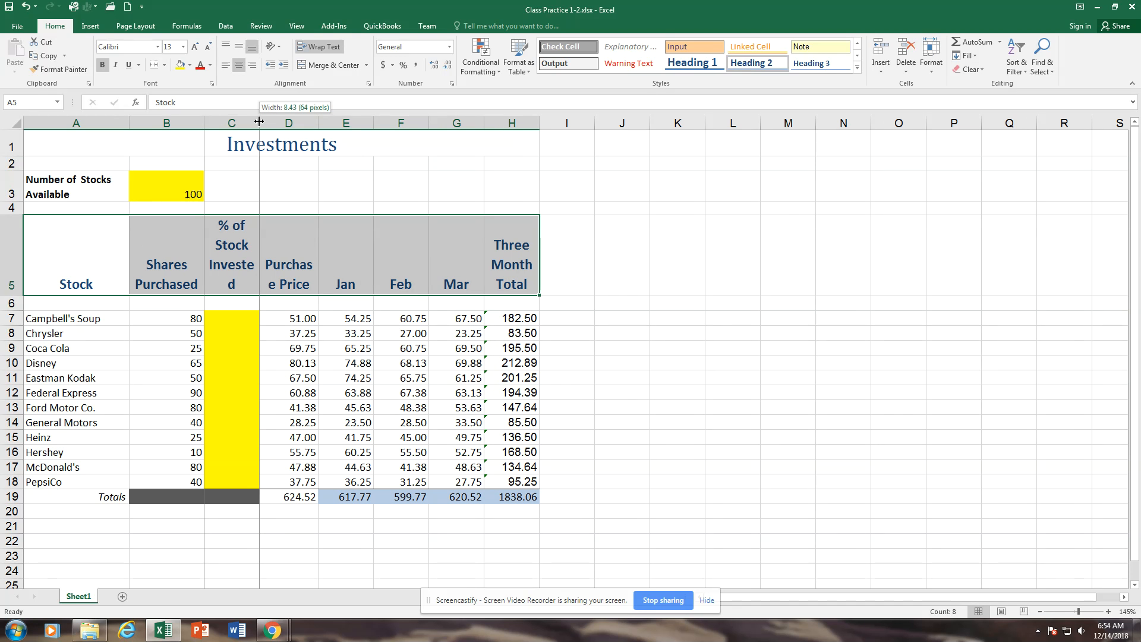
left_click_drag(259, 122, 273, 127)
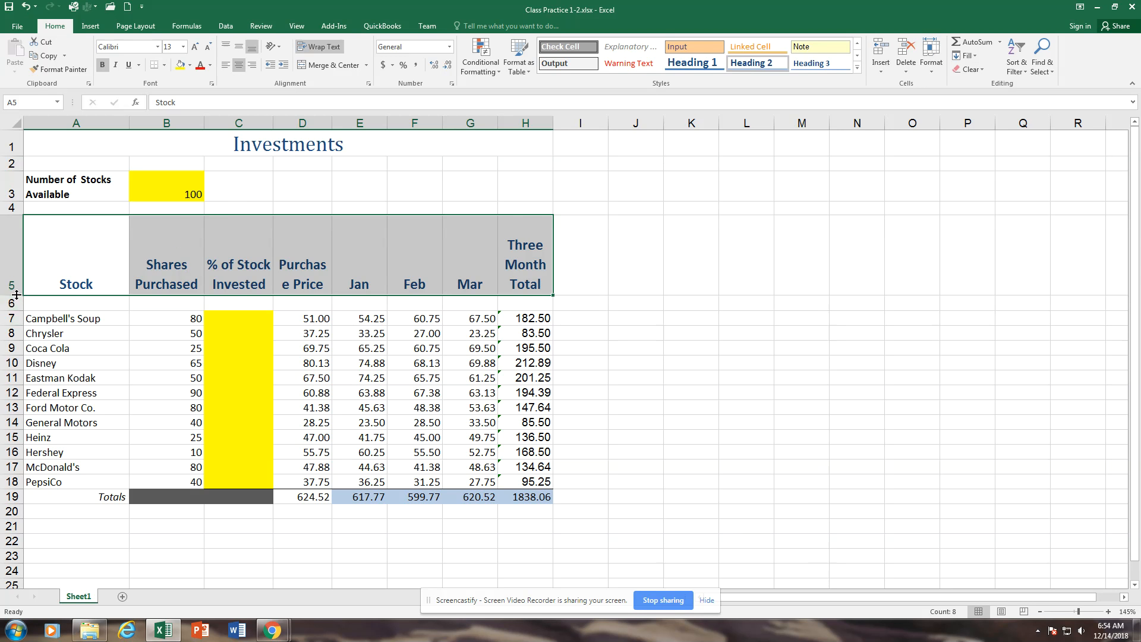
Step: Reduce row 5's height to fit three-line headings and widen the Purchase Price column so its heading wraps only between words
left_click_drag(16, 295, 16, 295)
left_click_drag(16, 288, 16, 269)
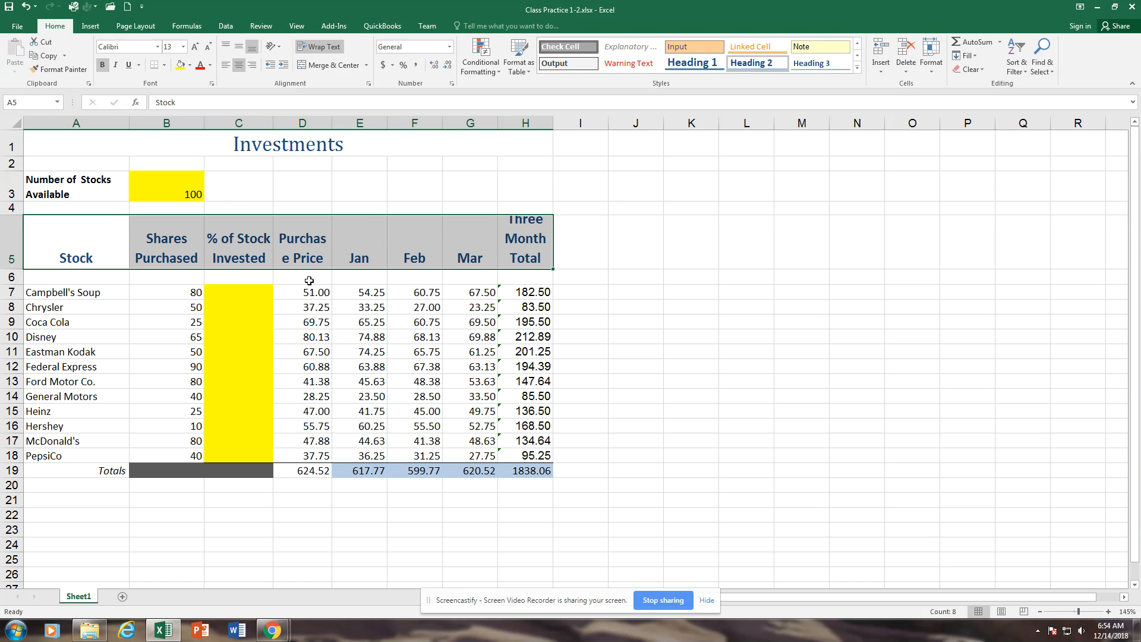
left_click_drag(16, 270, 16, 275)
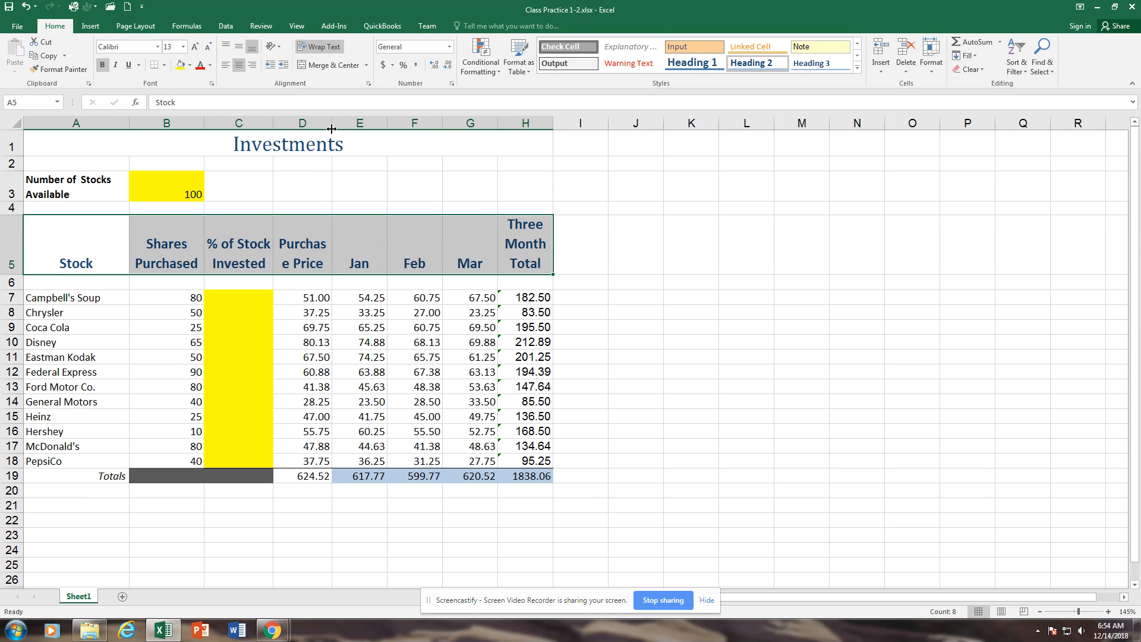
left_click_drag(332, 124, 342, 123)
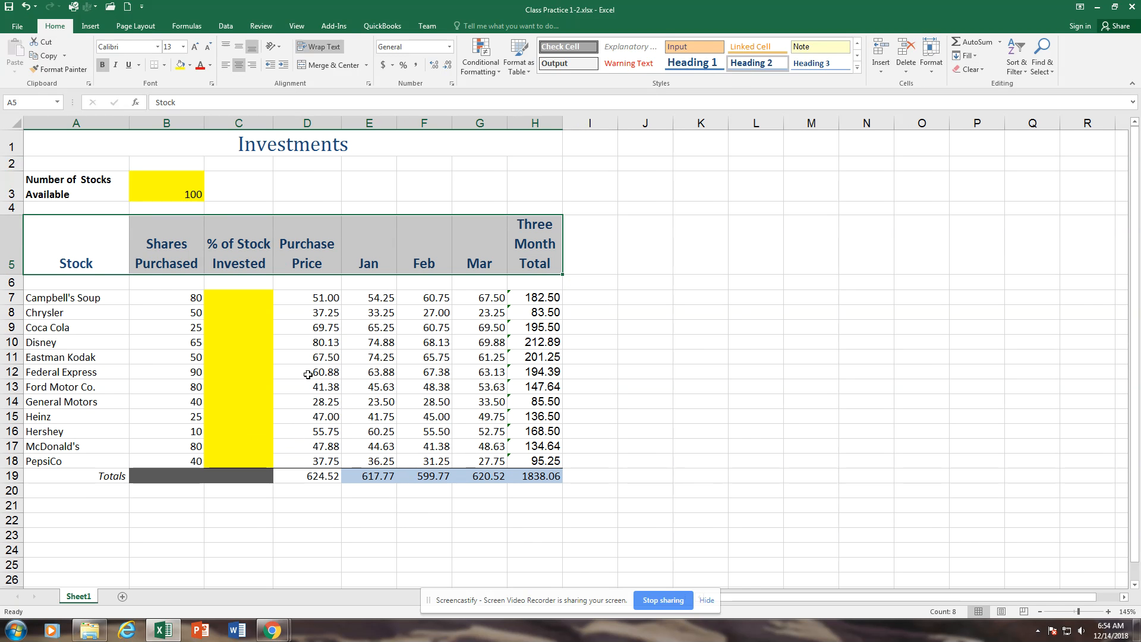
Step: Review the Jan to Mar values row by row from Campbell's Soup to Eastman Kodak
left_click(480, 299)
left_click_drag(390, 297, 487, 299)
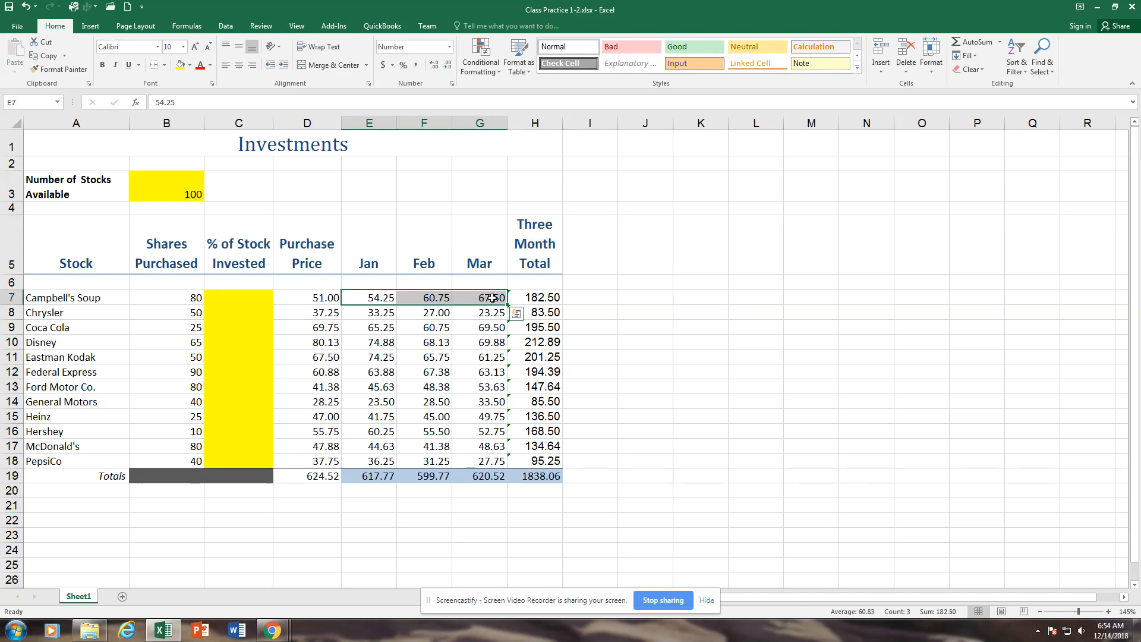
left_click_drag(373, 310, 475, 327)
left_click_drag(368, 342, 475, 343)
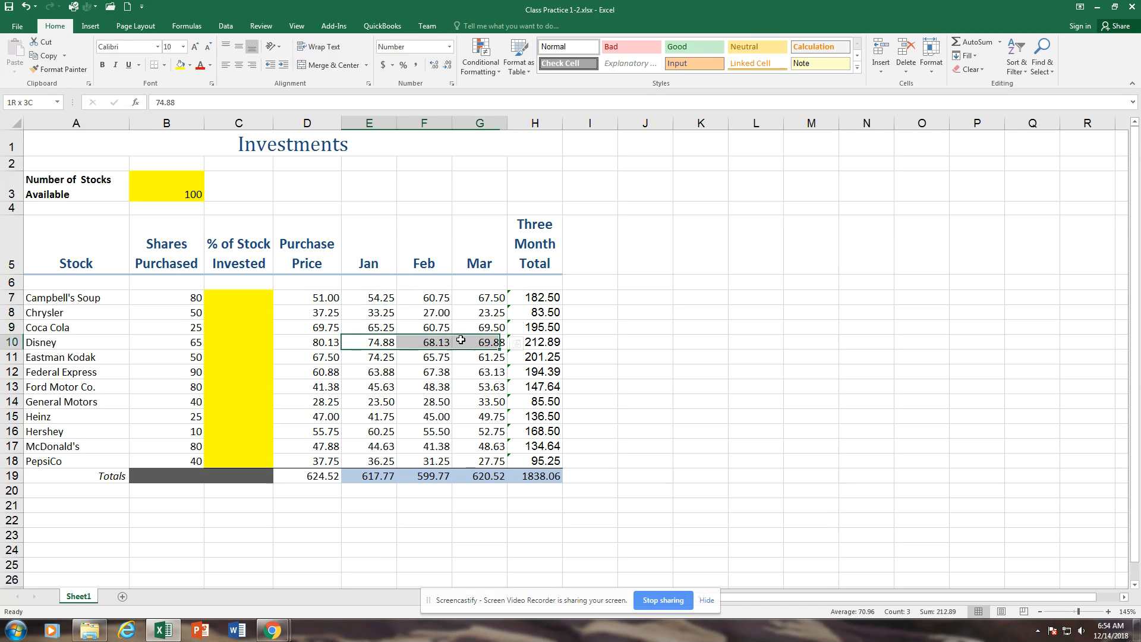
left_click_drag(365, 357, 478, 359)
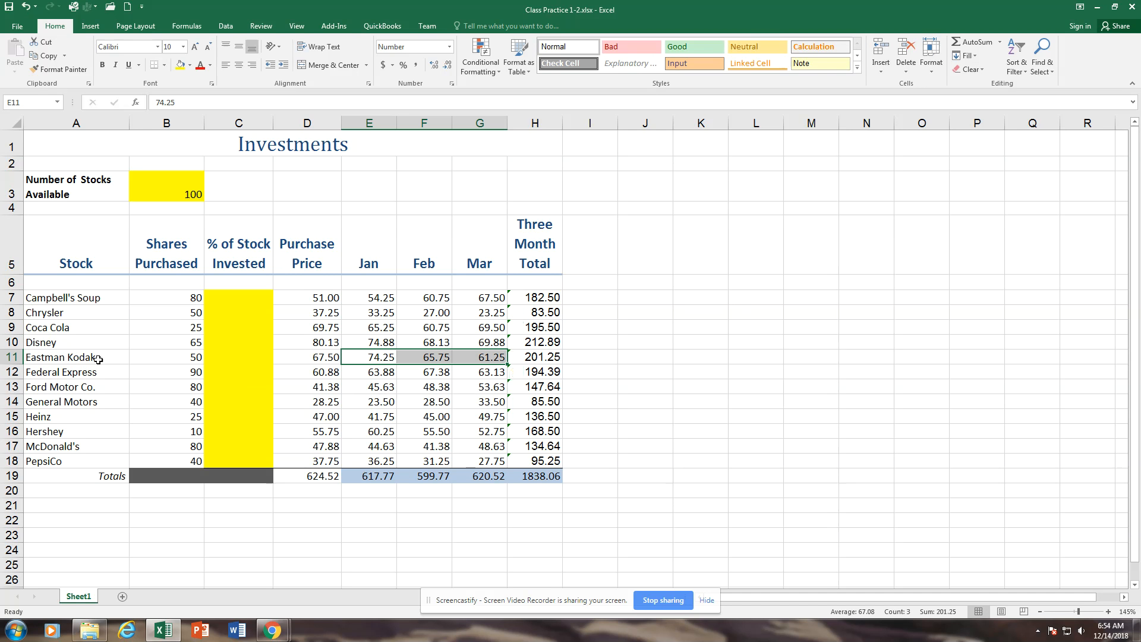
Step: Compare Campbell's Soup's shares purchased in B7 with the number of stocks available in B3, and review the headings in B5 and C5
left_click(254, 302)
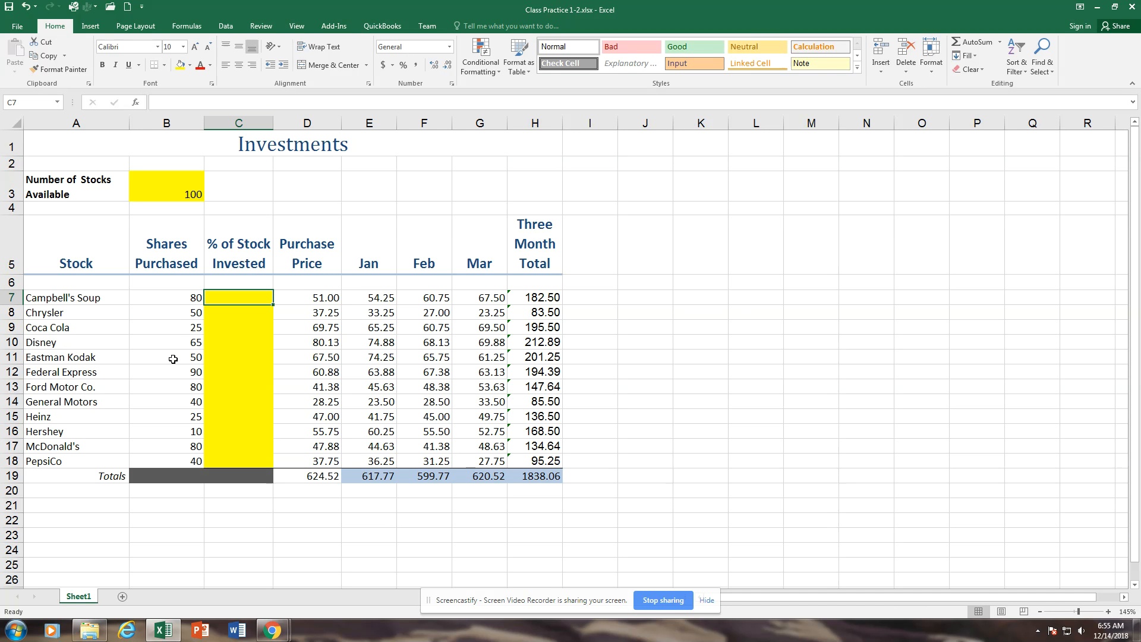
left_click(156, 303)
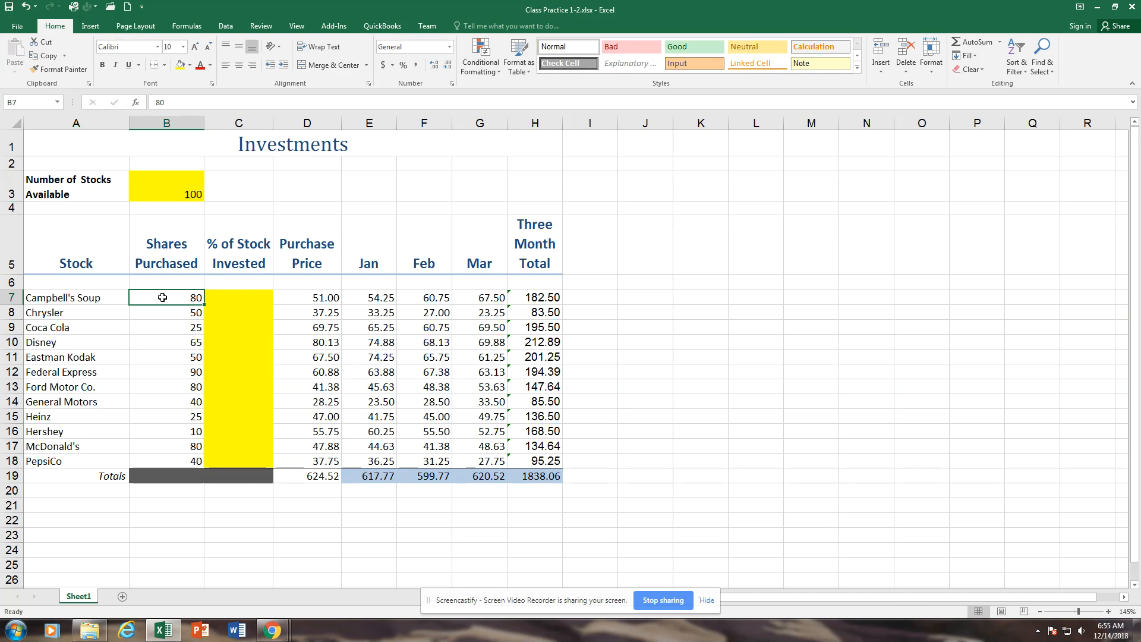
left_click(163, 184)
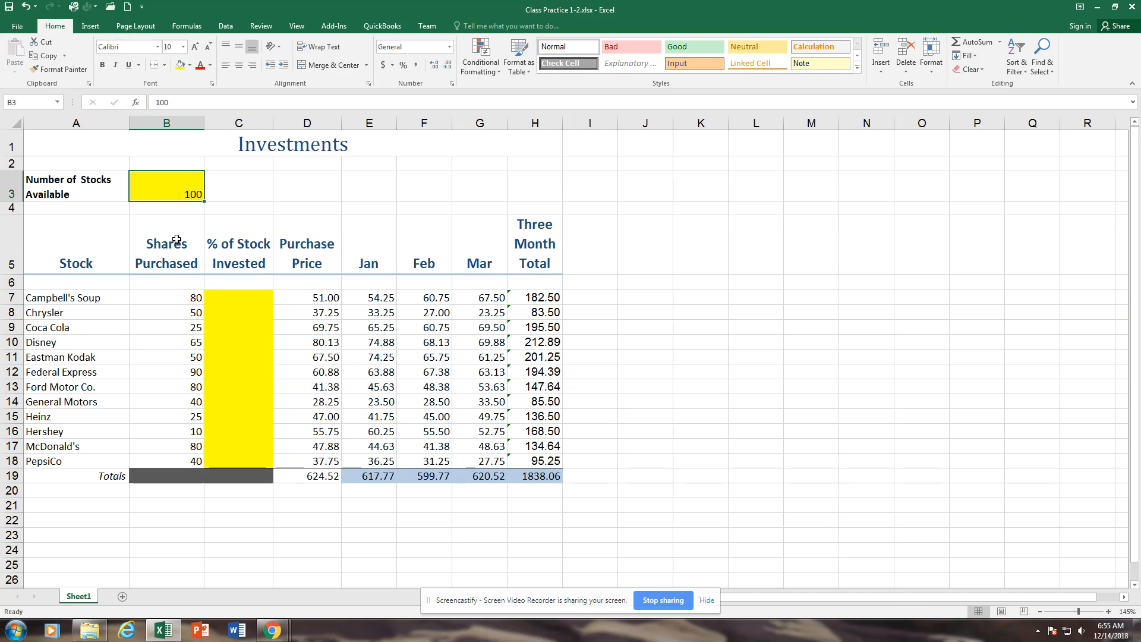
left_click(174, 297)
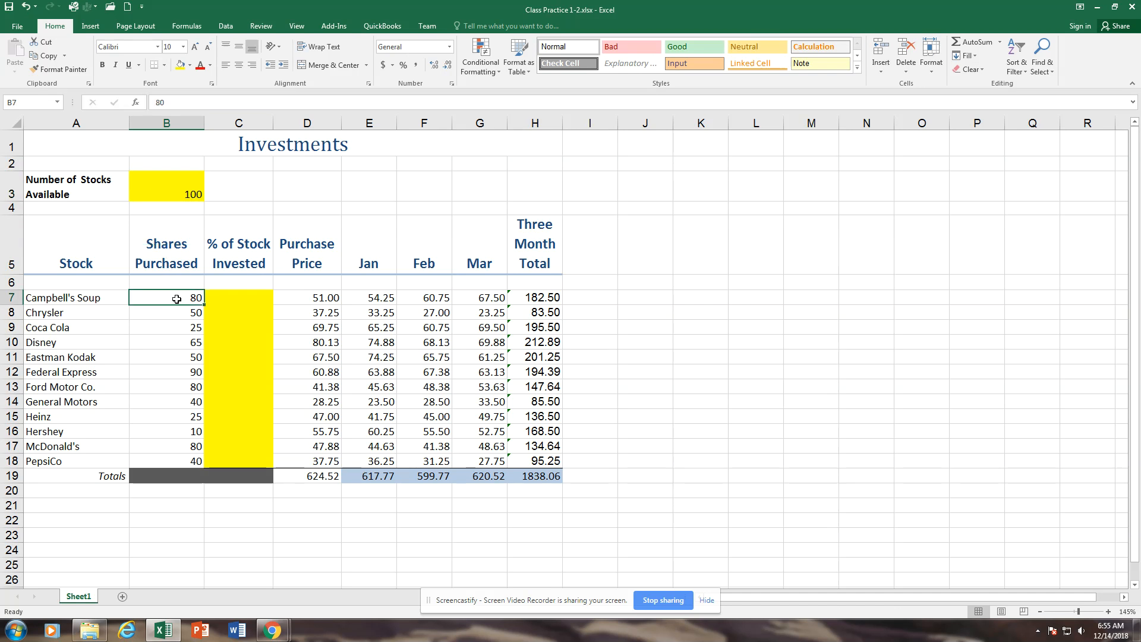
left_click(171, 184)
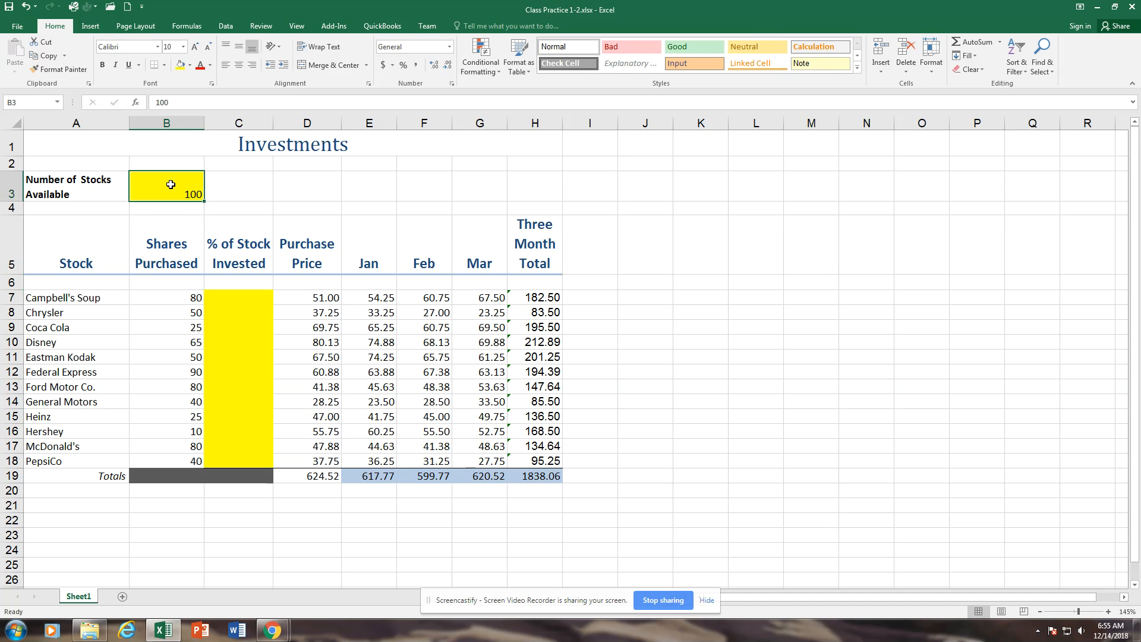
left_click(171, 299)
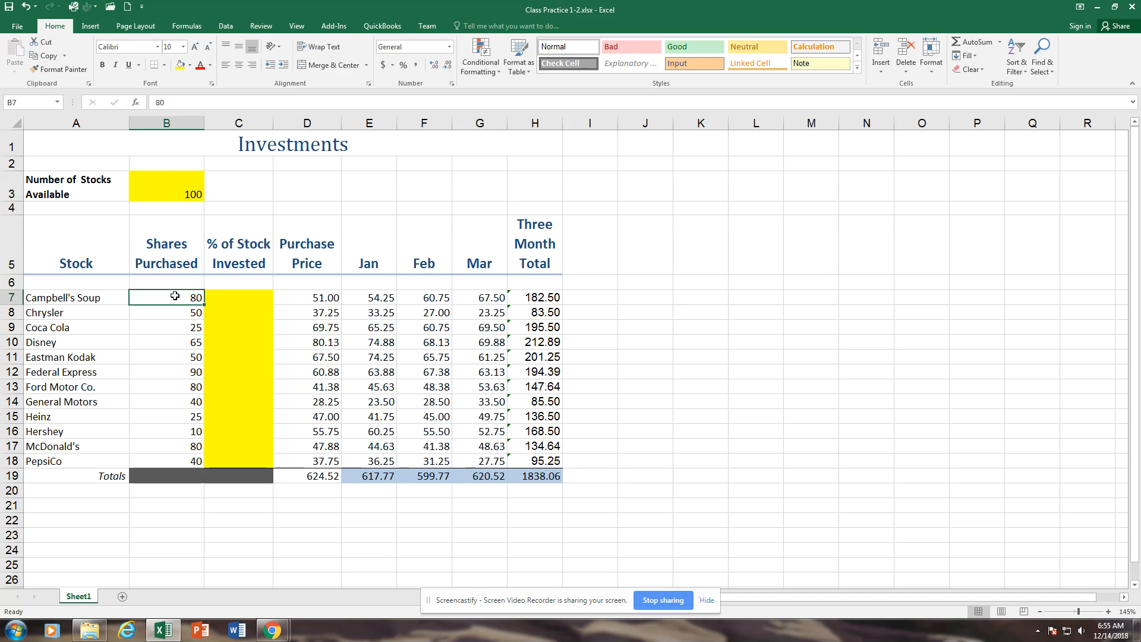
left_click(161, 191)
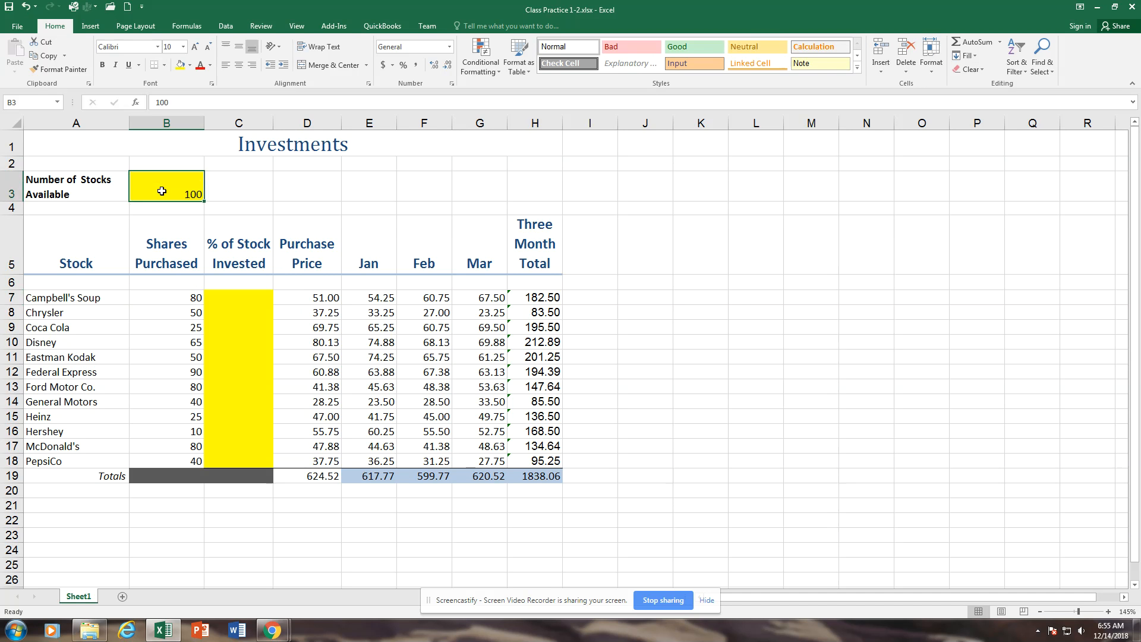
left_click(184, 207)
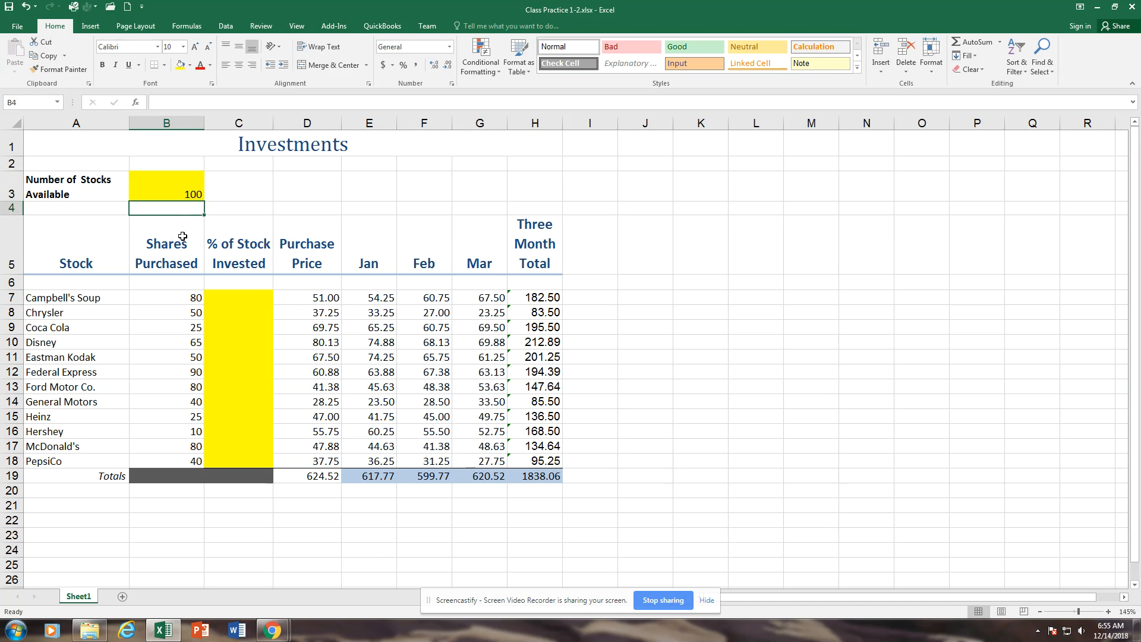
left_click(182, 237)
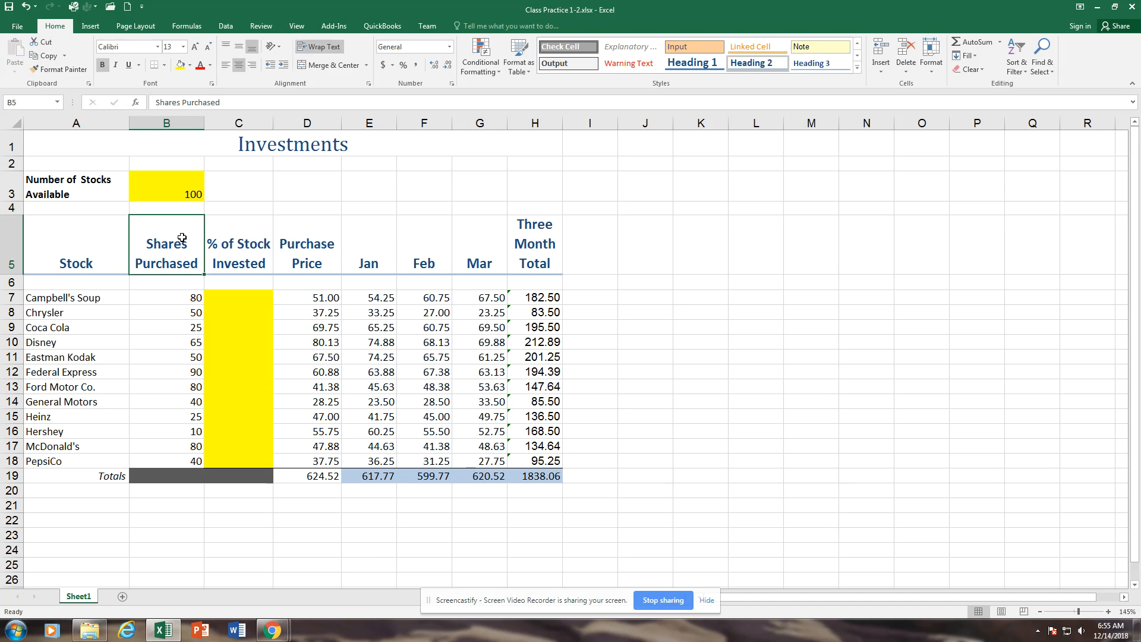
left_click(234, 246)
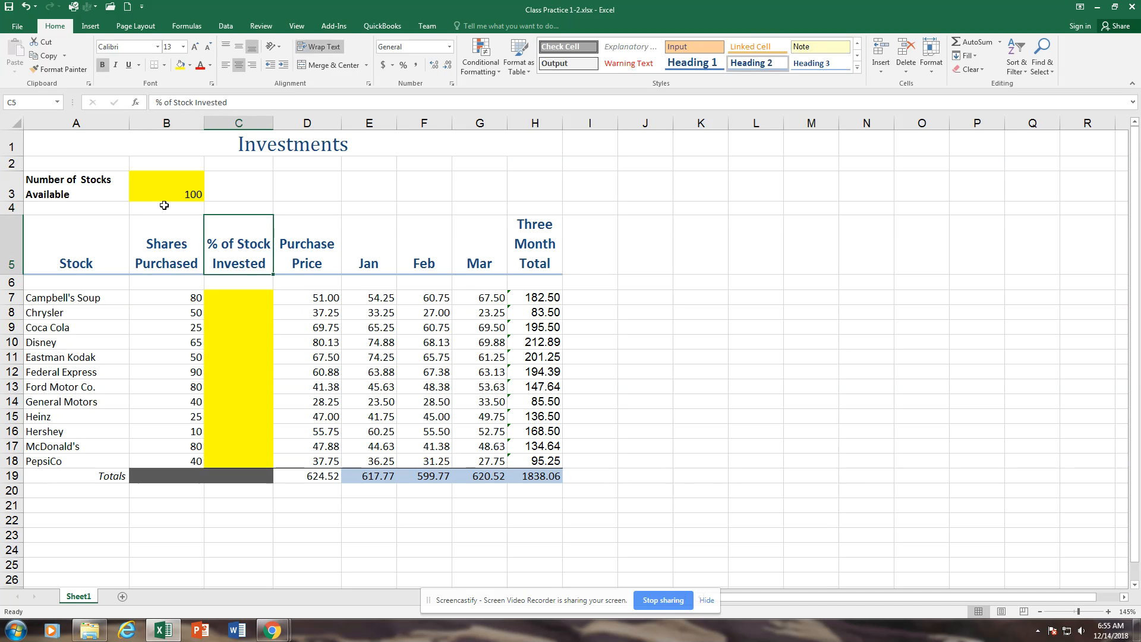
left_click_drag(164, 205, 243, 264)
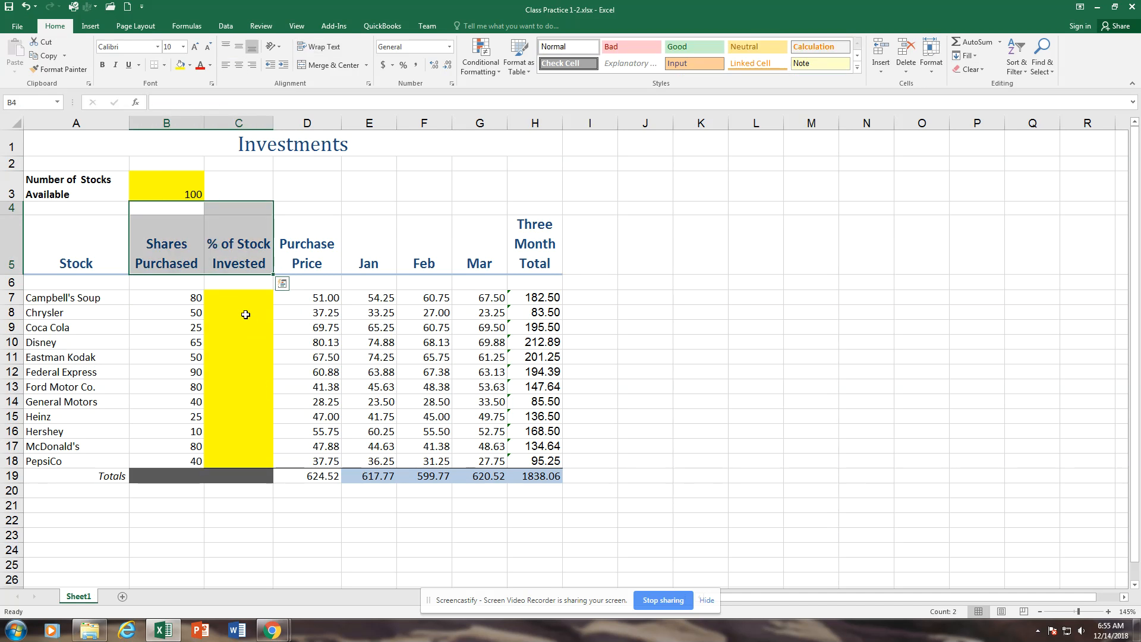
Step: Calculate Campbell's Soup's % of stock invested in C7 with the formula =B7/B3 and format it as a percentage
left_click(240, 299)
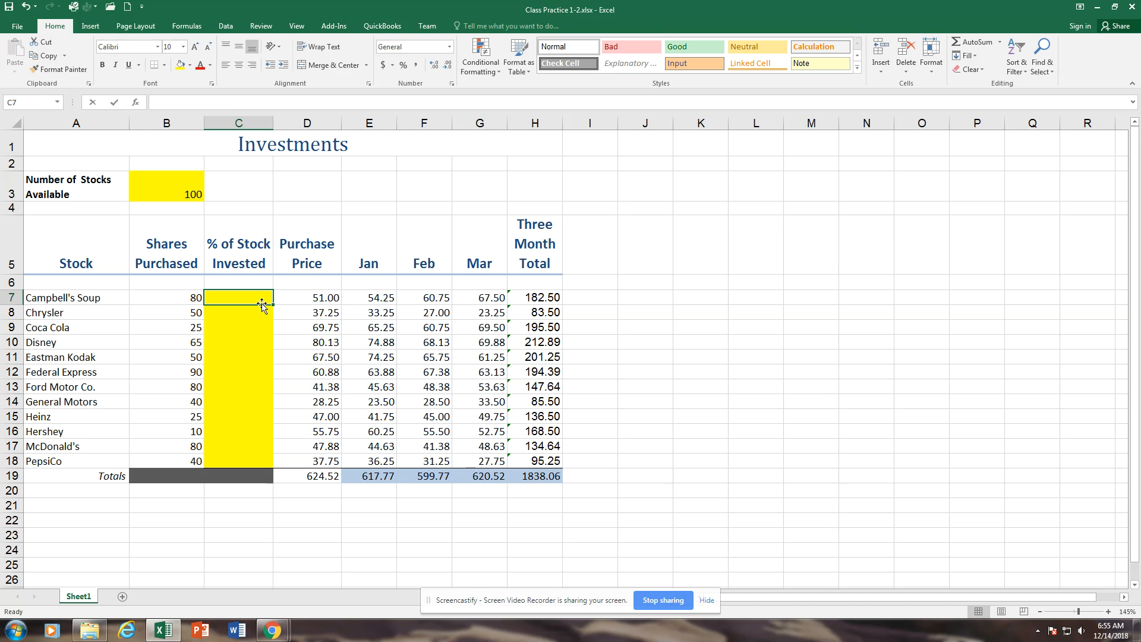
type("=")
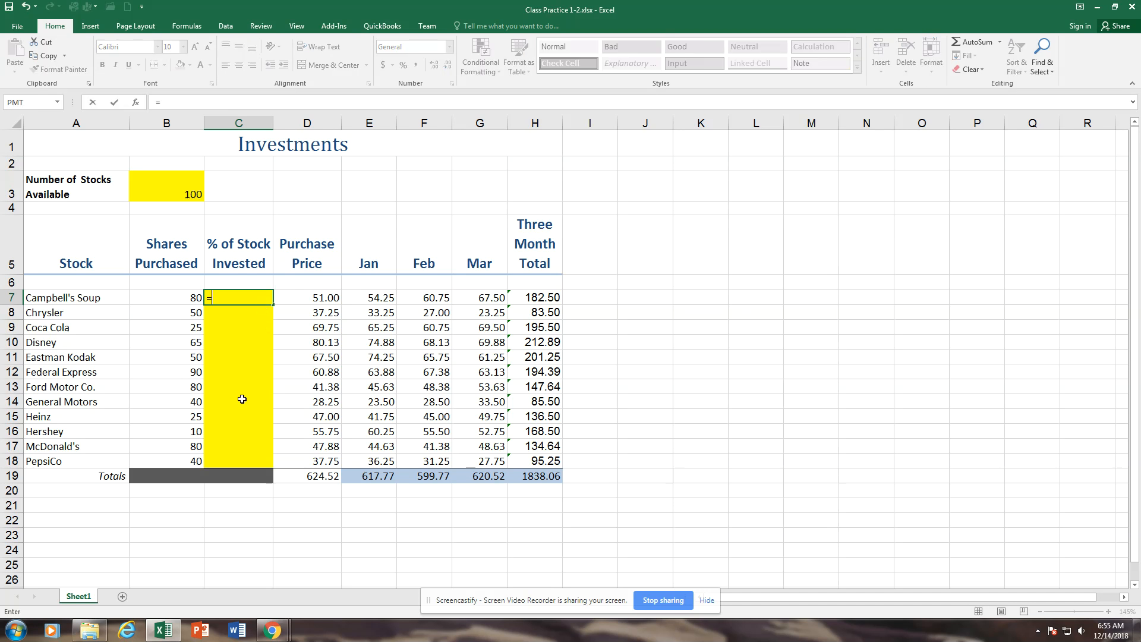
left_click(172, 299)
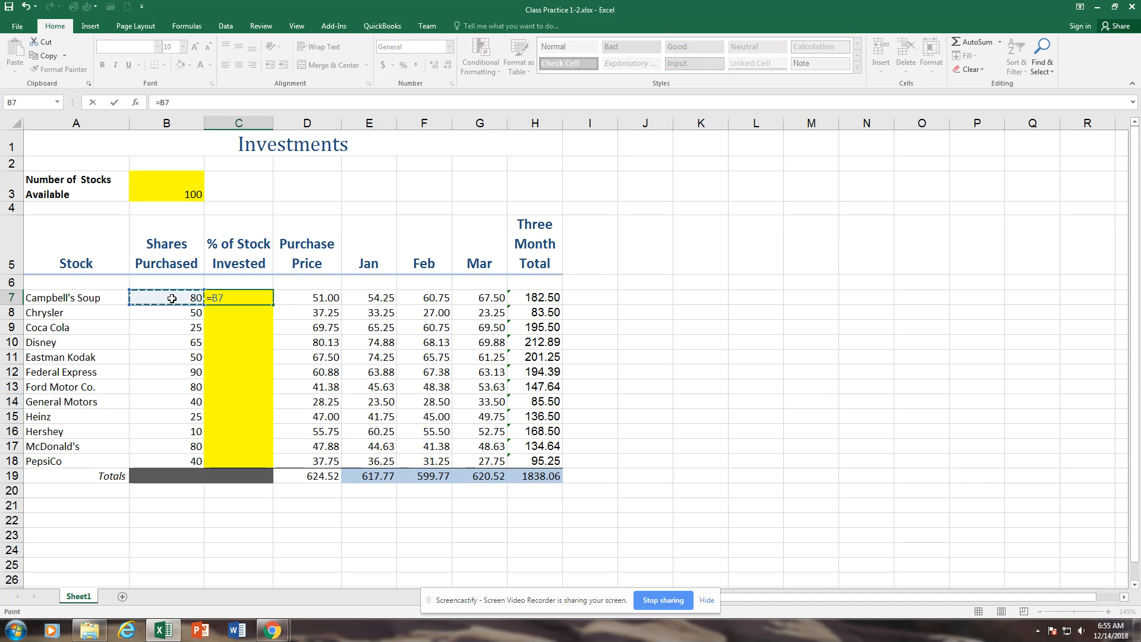
type("/")
left_click(177, 193)
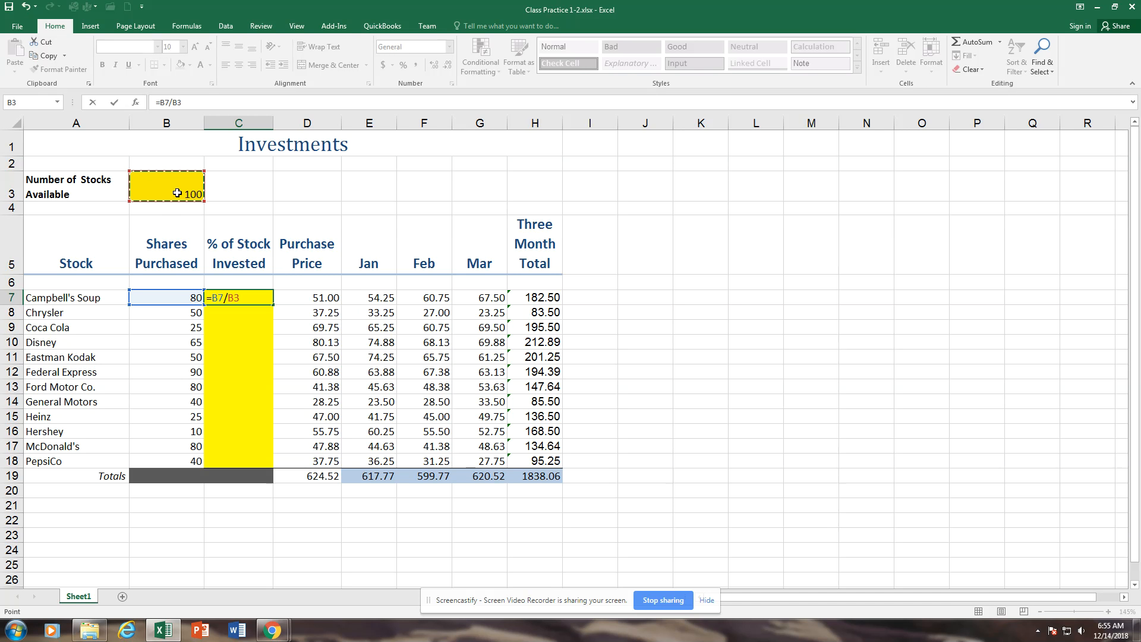
key("Return")
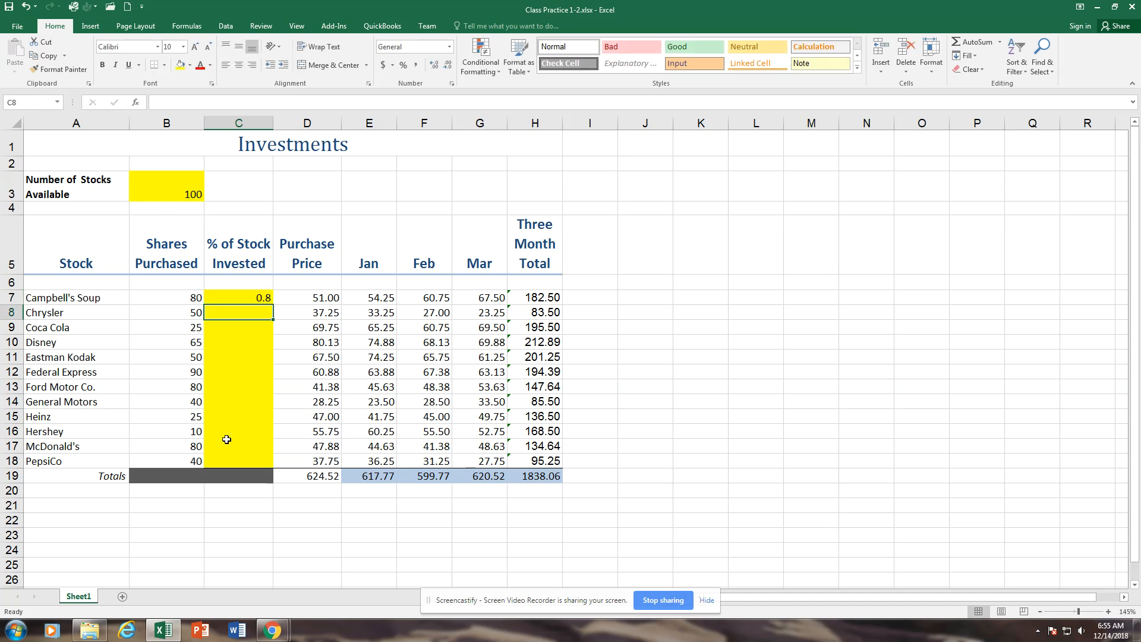
left_click(255, 296)
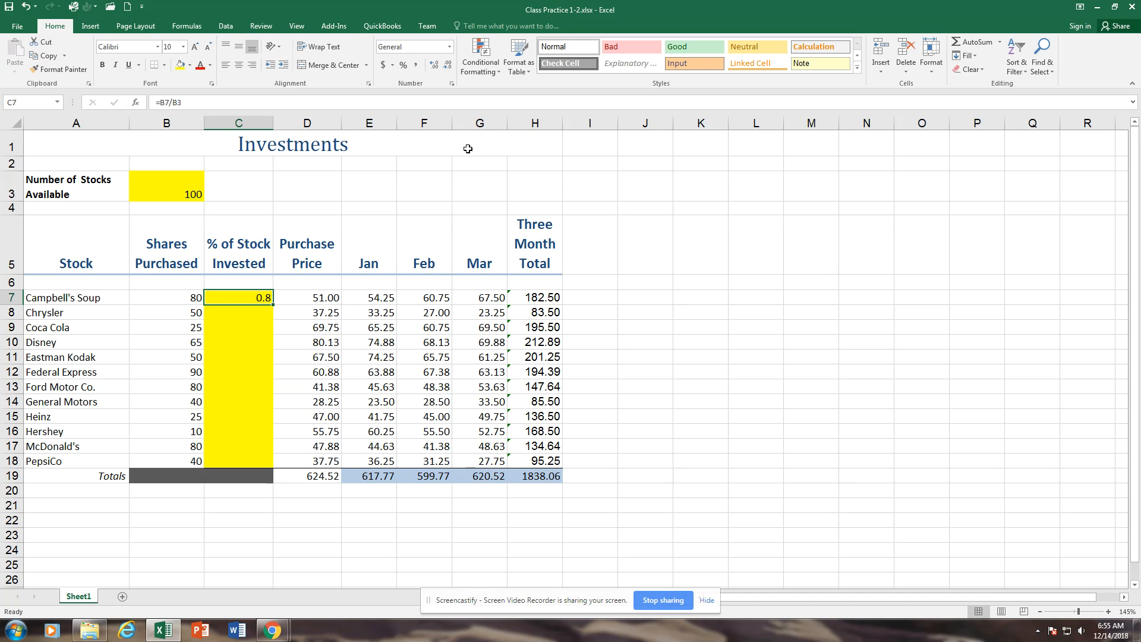
left_click(403, 65)
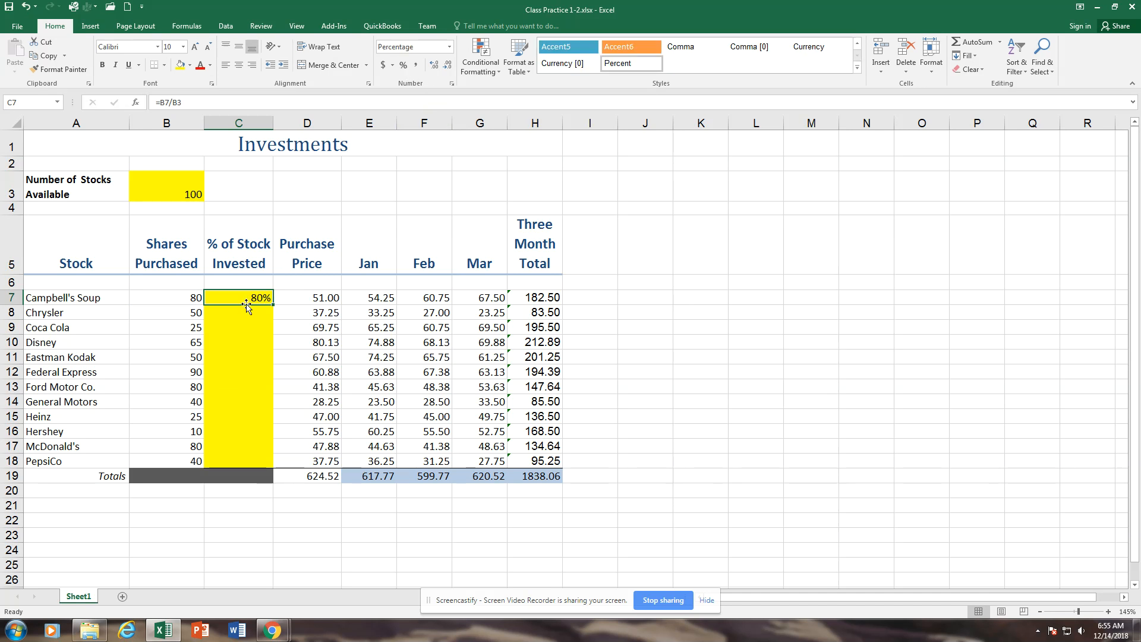
Step: Fill the % of Stock Invested formula from C7 down to PepsiCo in C18, and check the formulas in C7 and C8
left_click_drag(273, 305, 274, 468)
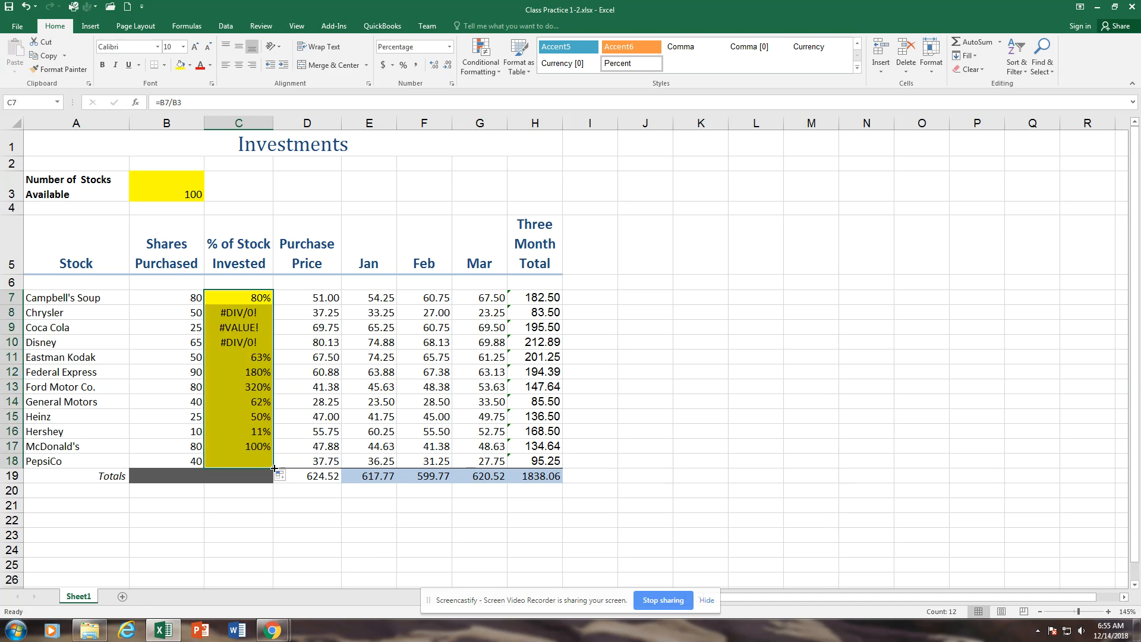
left_click(307, 313)
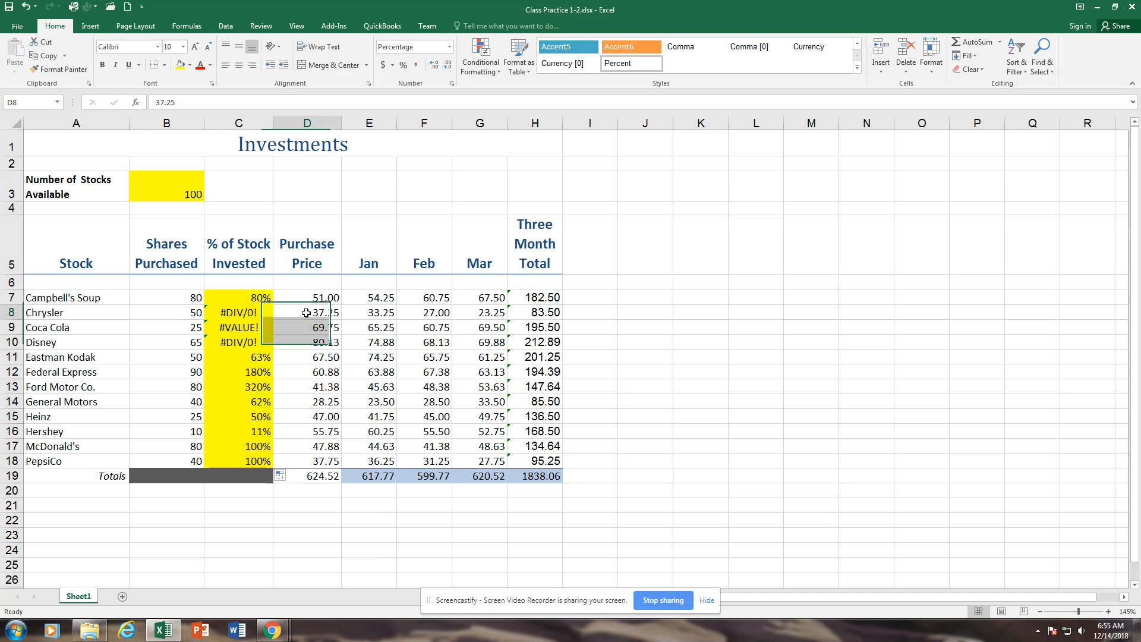
left_click(254, 301)
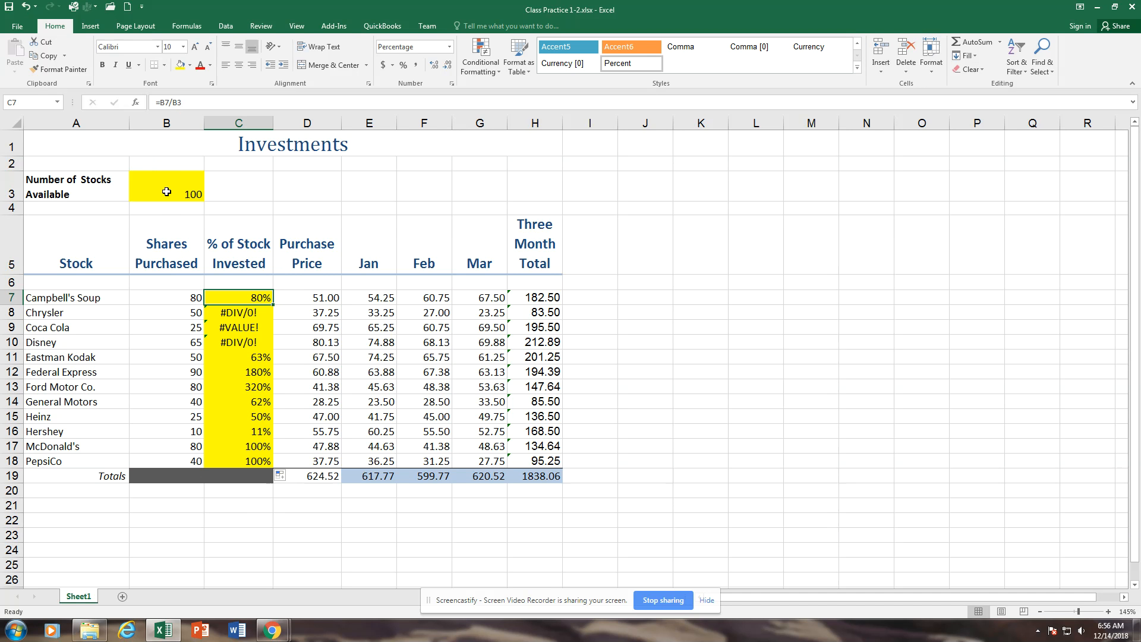
left_click(257, 313)
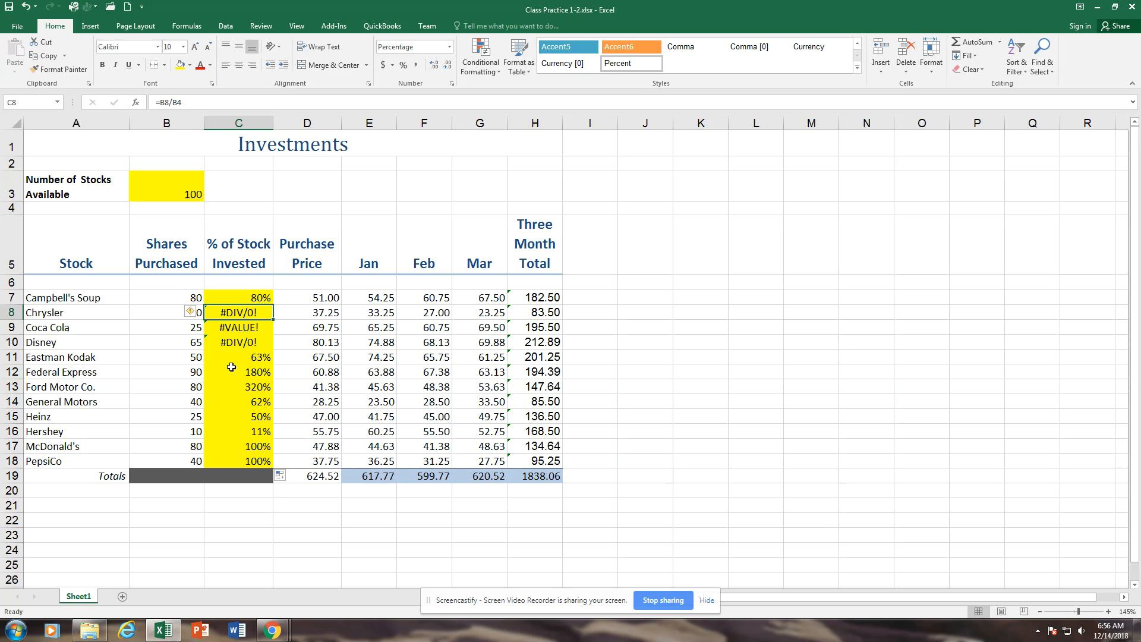
Step: Make the B3 reference in C7's formula absolute as =B7/$B$3 and refill the formula down to C18
left_click(244, 297)
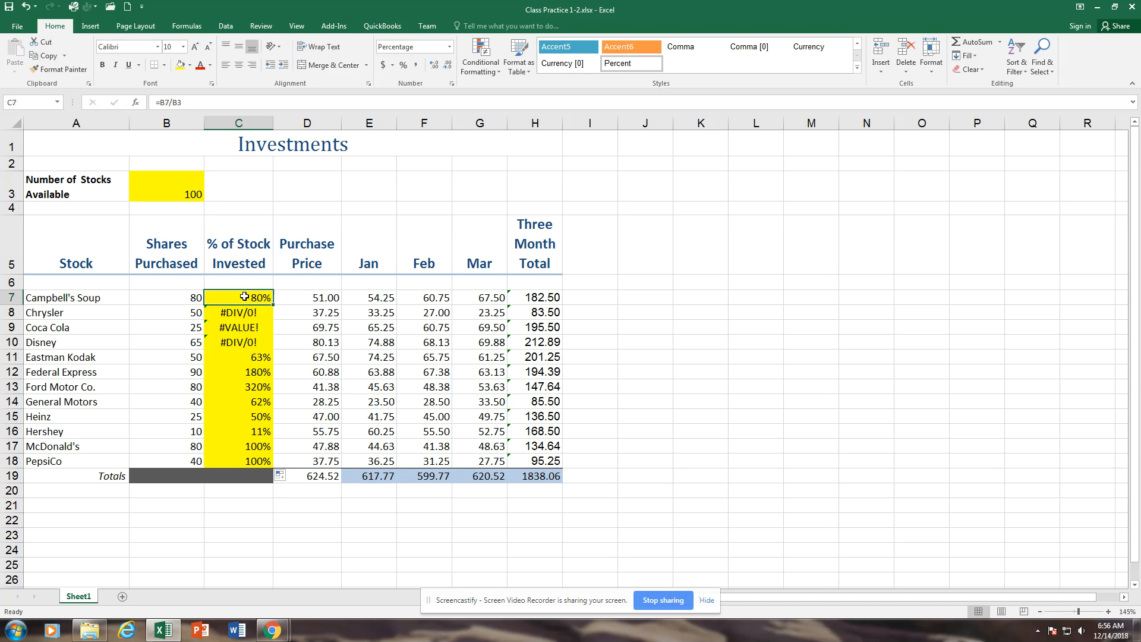
left_click(173, 104)
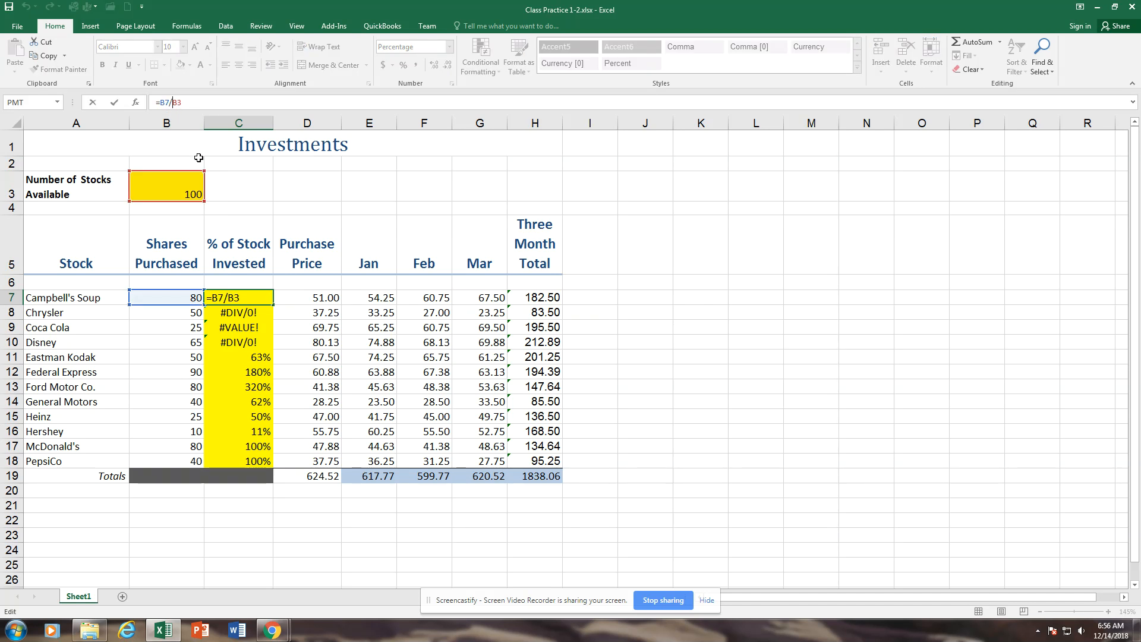
key("F4")
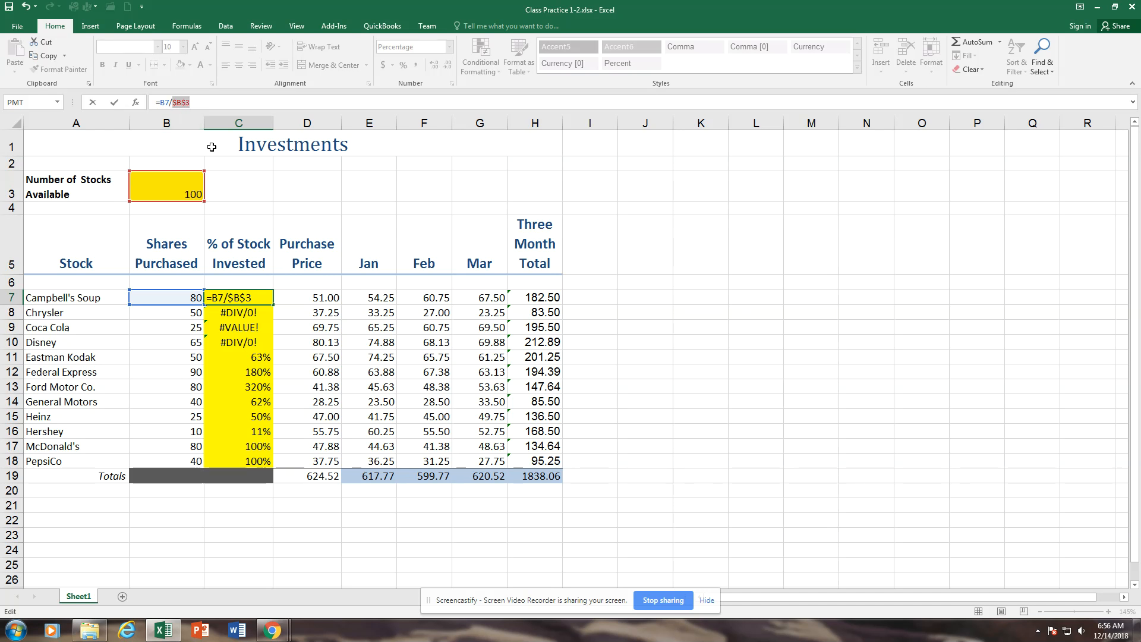
key("Return")
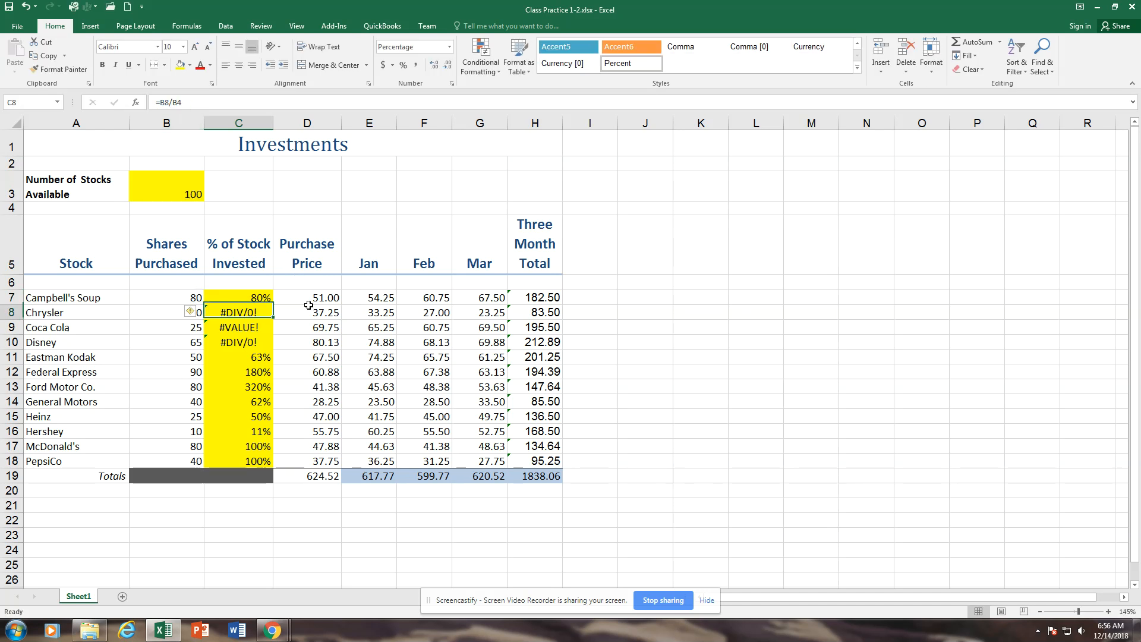
left_click(234, 299)
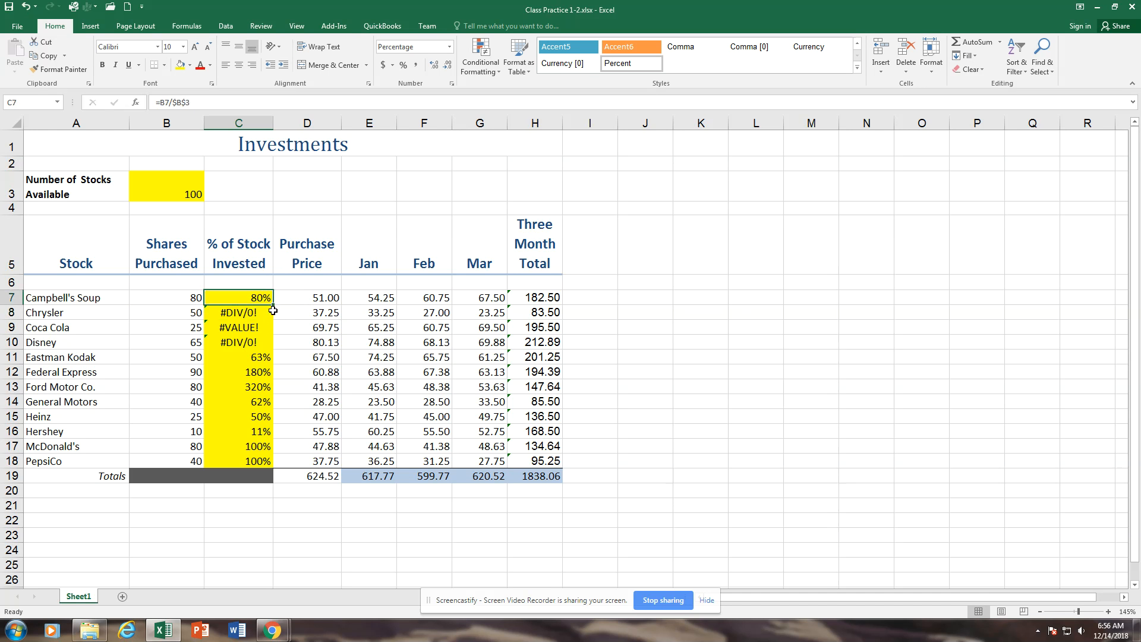
left_click_drag(275, 307, 266, 464)
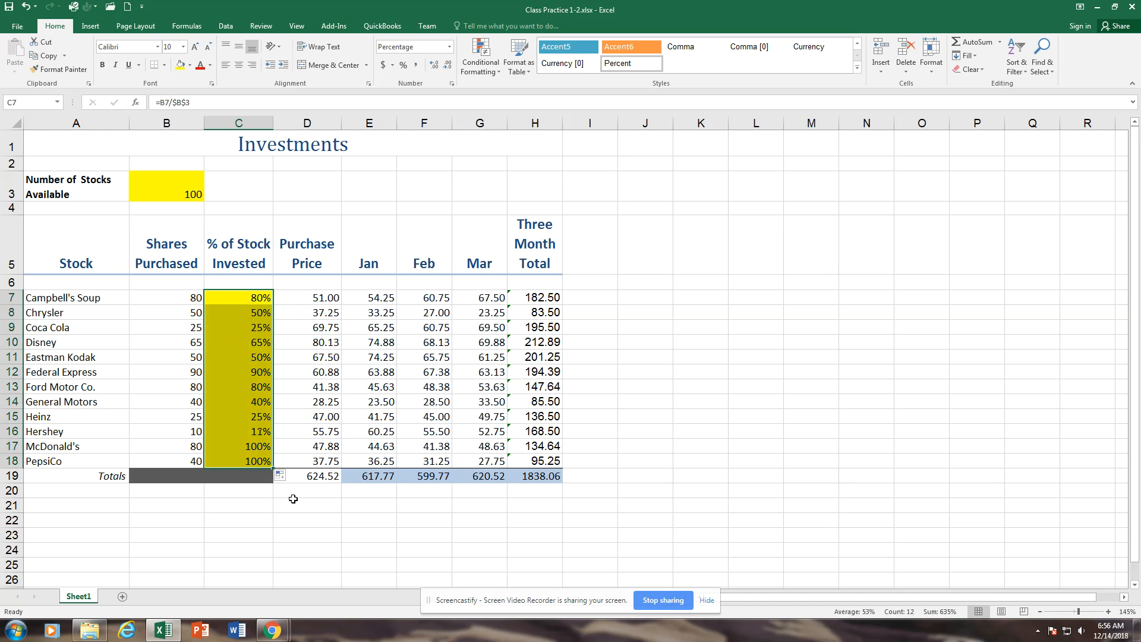
Step: Check the refilled % of Stock Invested formulas from Chrysler to Ford Motor Co., including the absolute reference in C13
left_click(252, 314)
left_click(255, 327)
left_click(253, 343)
left_click(253, 357)
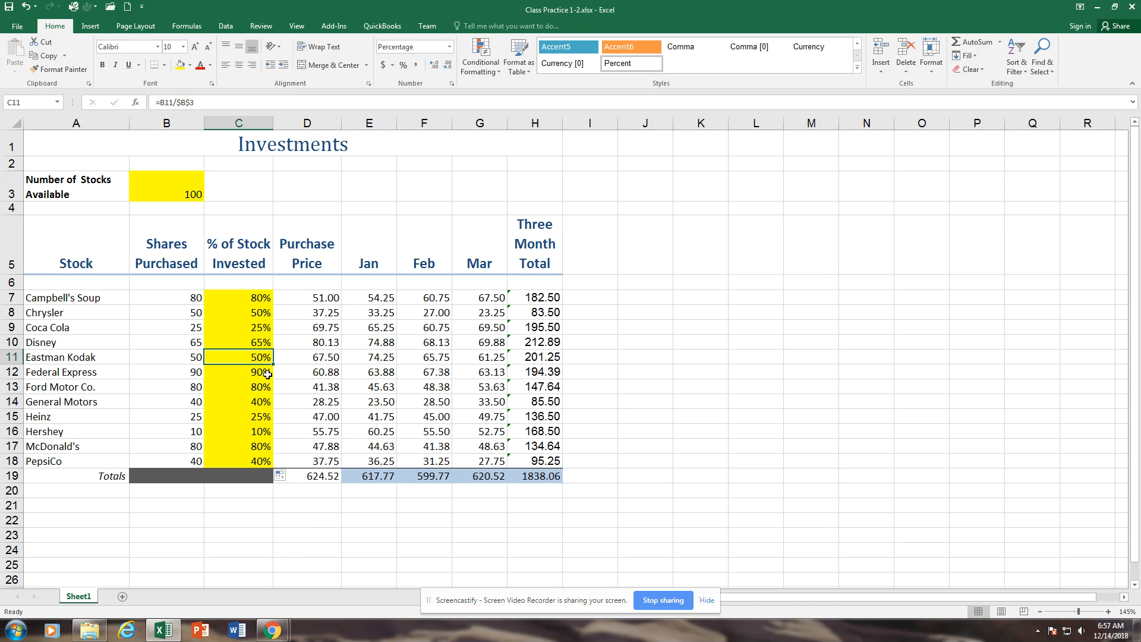
left_click(235, 388)
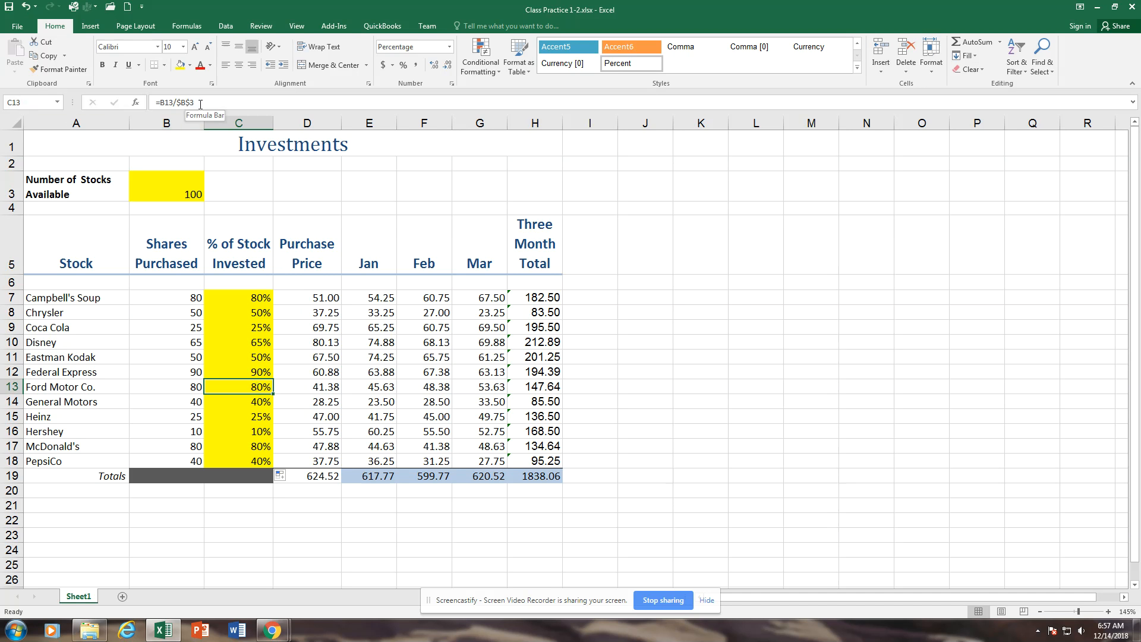
left_click_drag(200, 104, 182, 105)
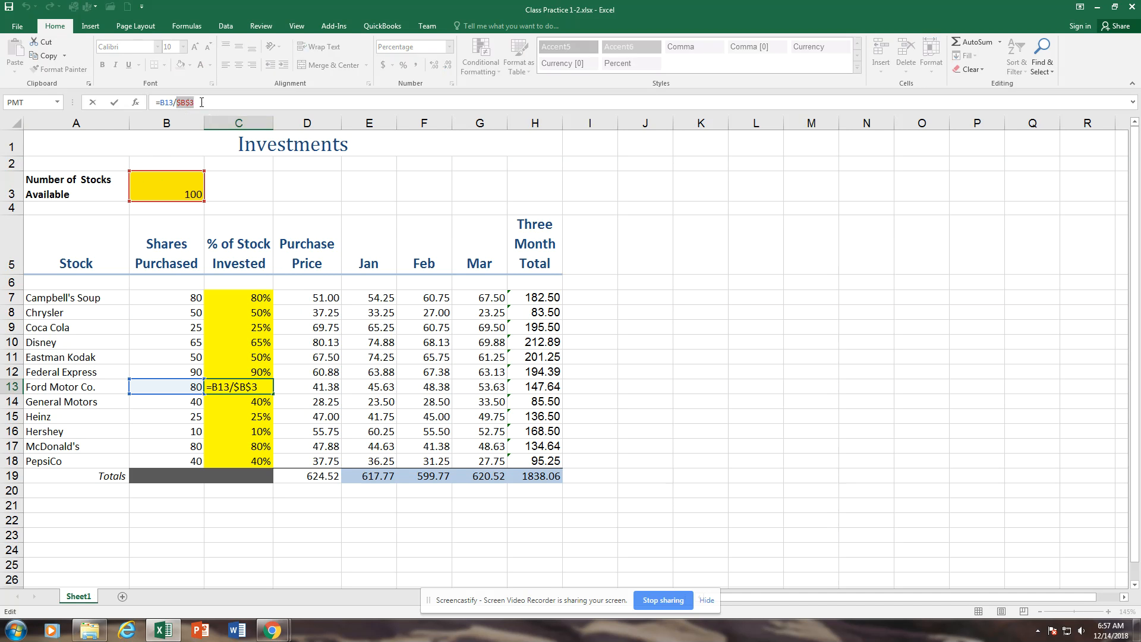
left_click(332, 364)
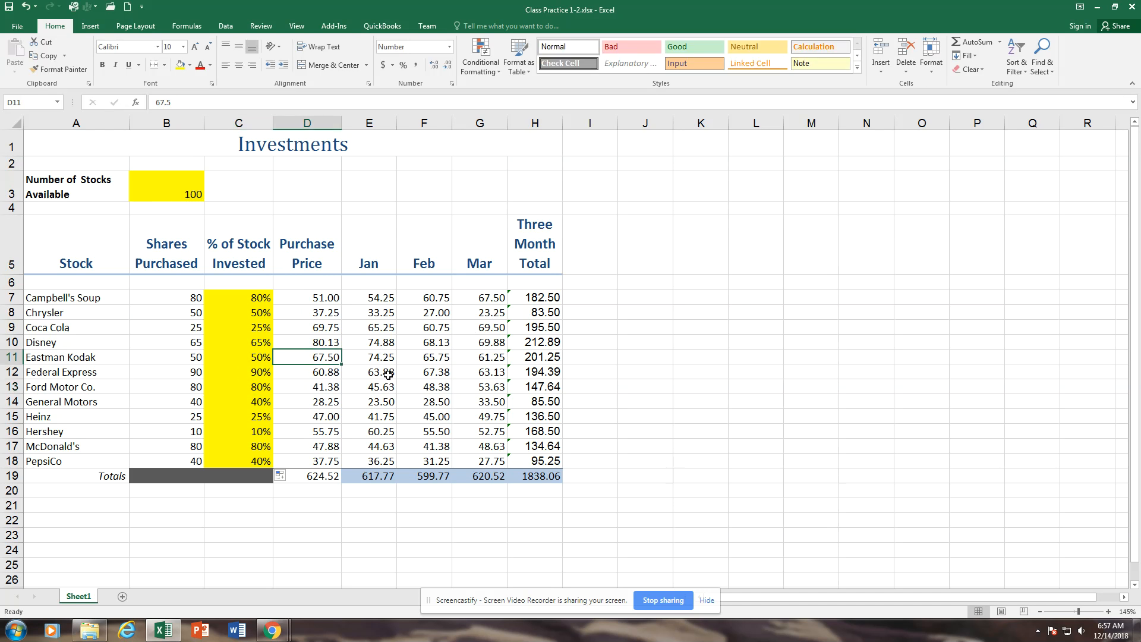
Step: Apply light blue solid-fill data bars to the Jan to Mar values in E7:G18 and inspect the bars
left_click(363, 296)
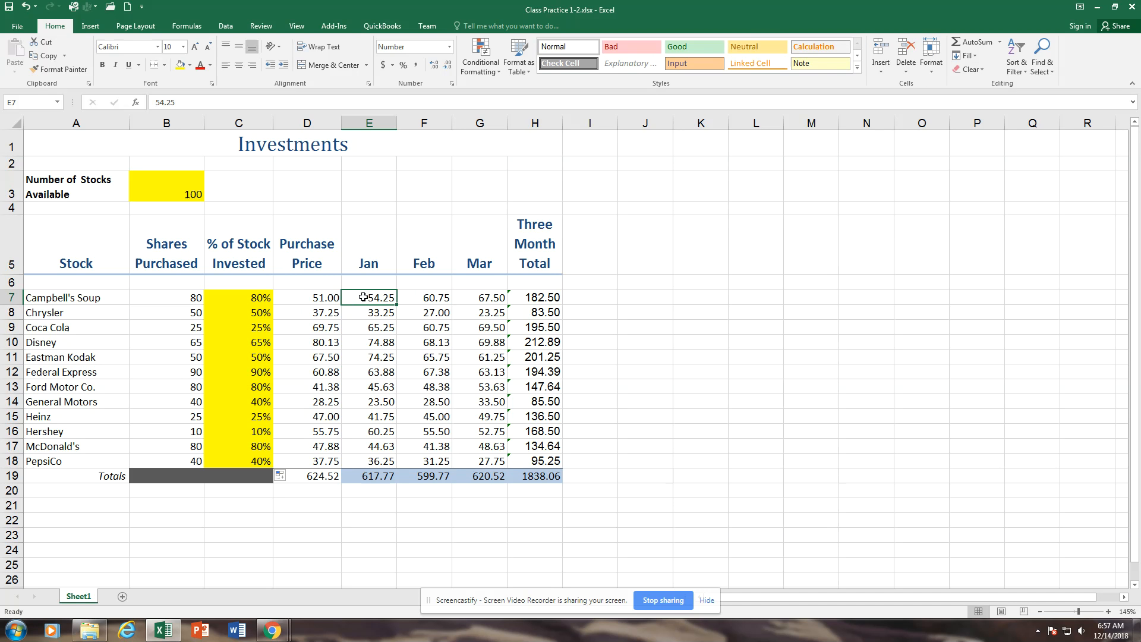
left_click_drag(364, 297, 474, 460)
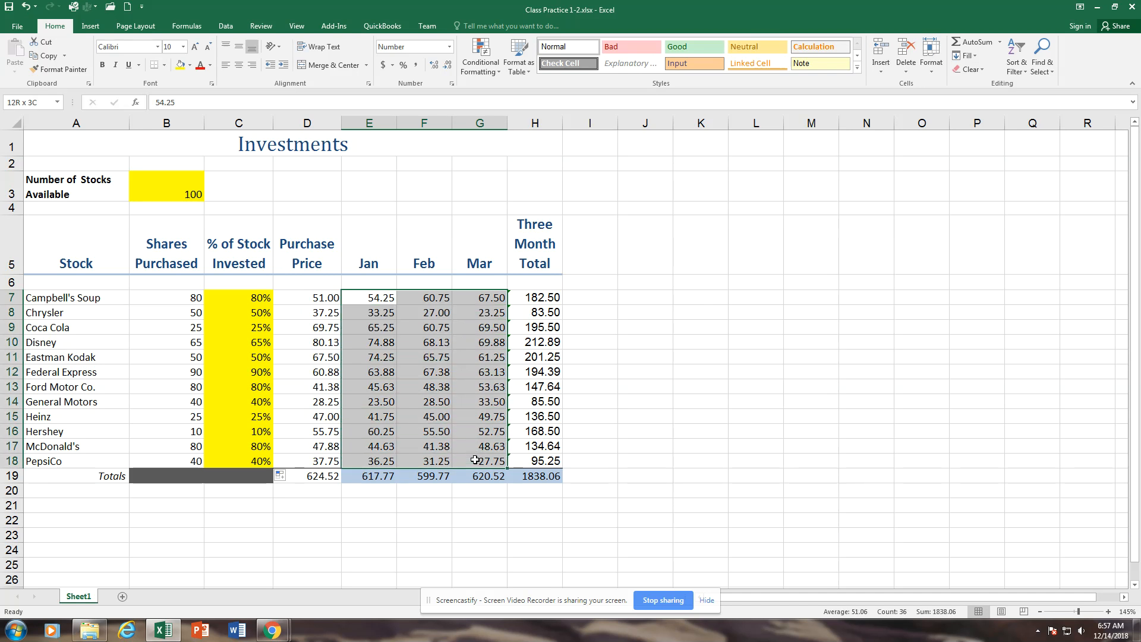
left_click_drag(475, 460, 475, 460)
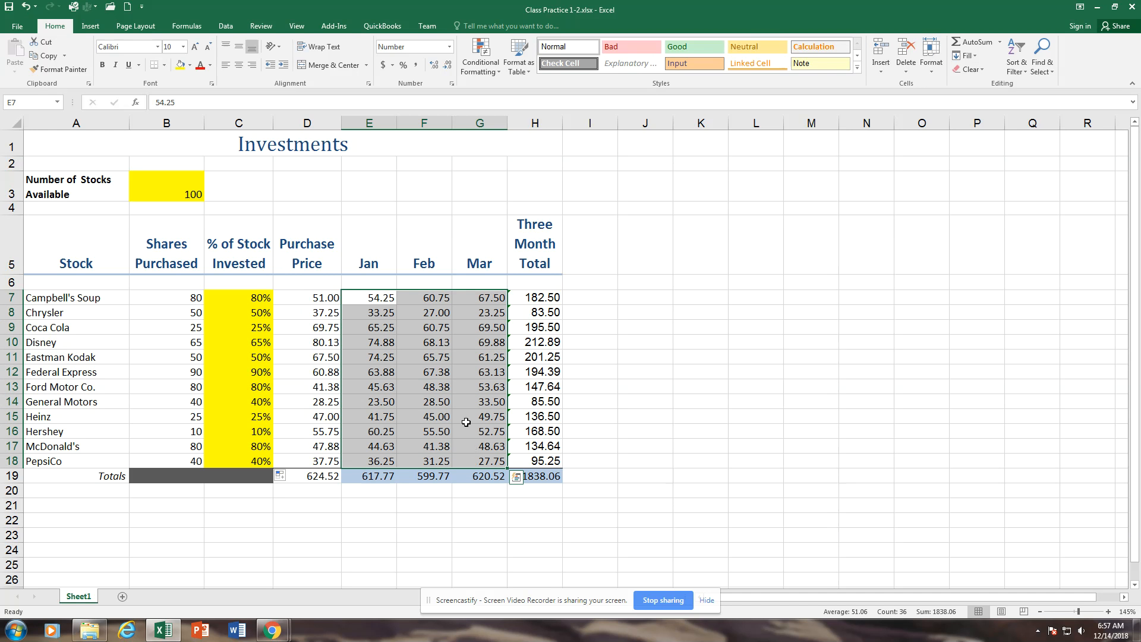
left_click(499, 72)
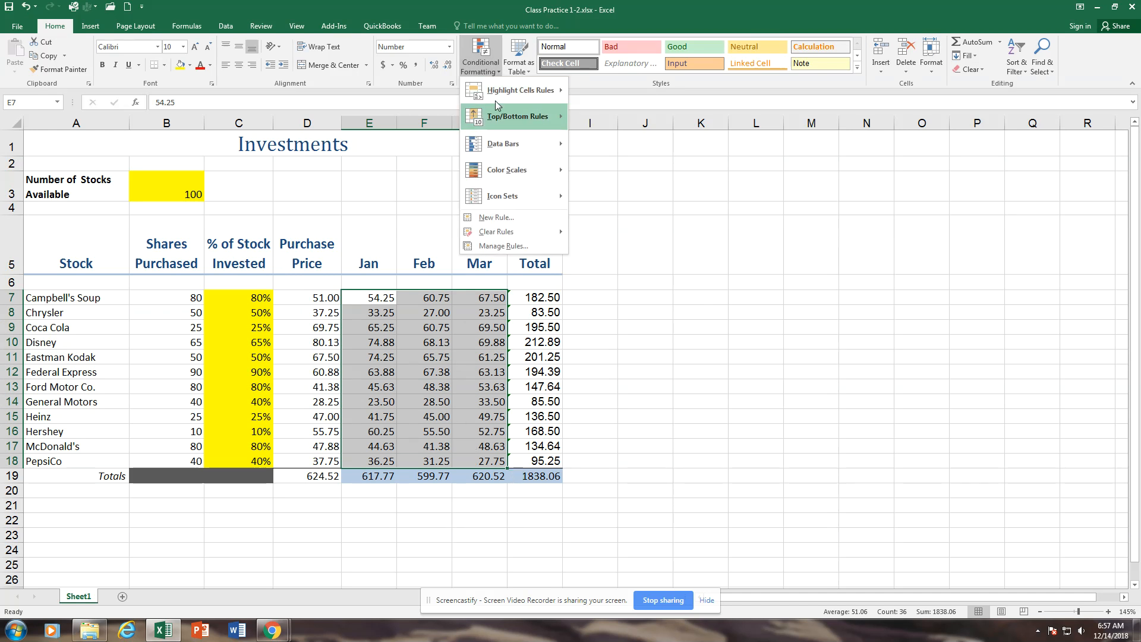
mouse_move(499, 143)
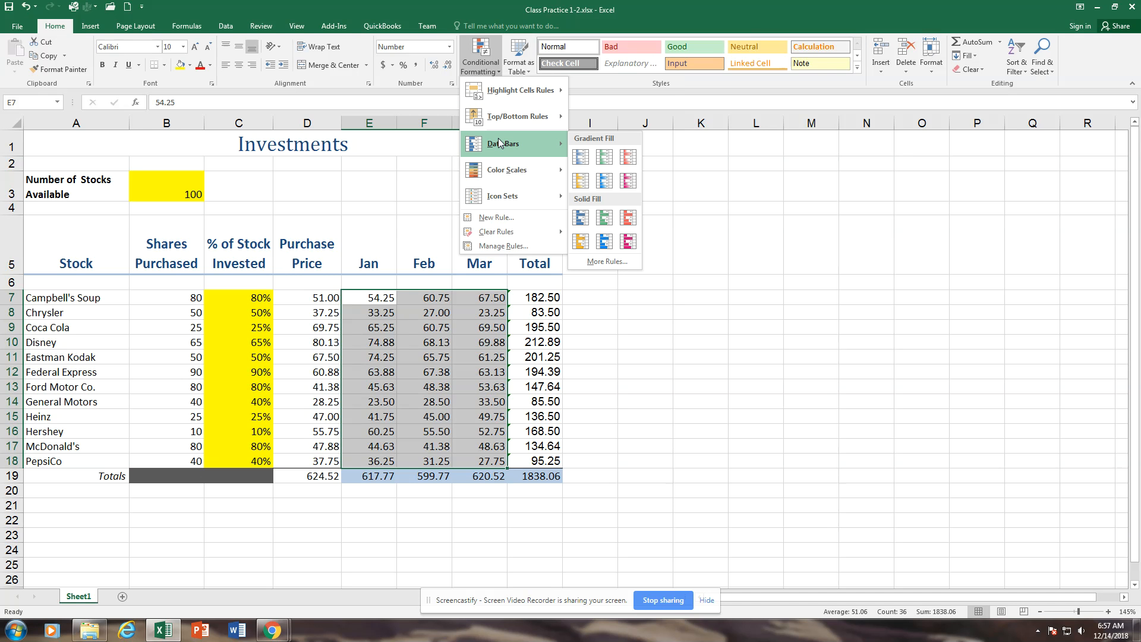
left_click(602, 245)
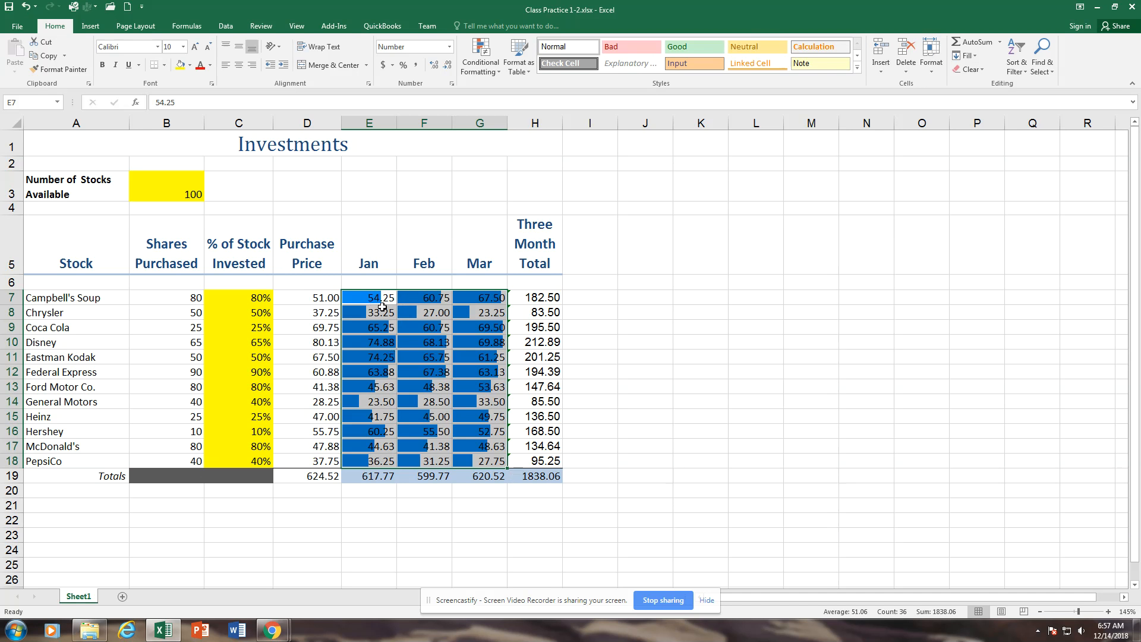
left_click(494, 322)
left_click(479, 297)
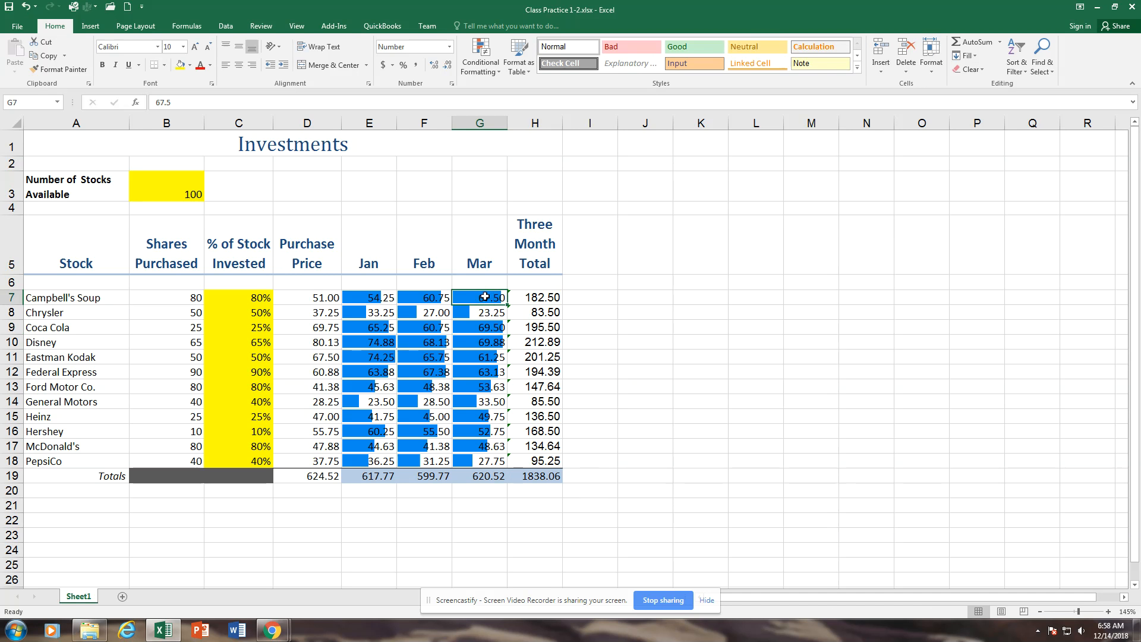
left_click(350, 314)
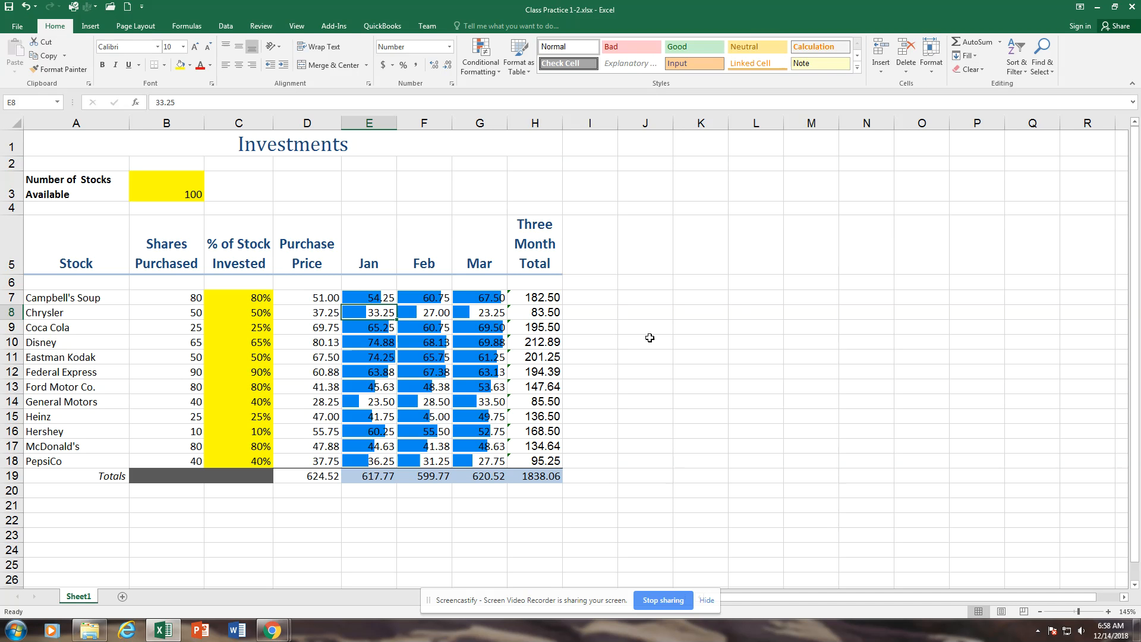
Step: Insert a column sparkline in I7 from Campbell's Soup's Jan to Mar values in E7:G7
left_click(594, 298)
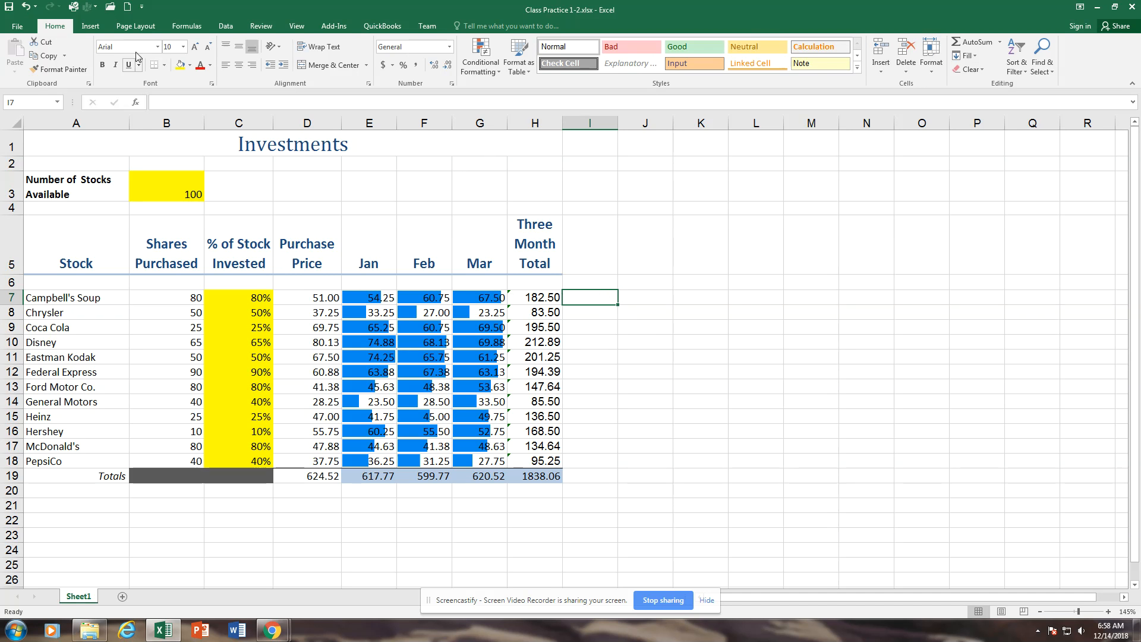
left_click(90, 28)
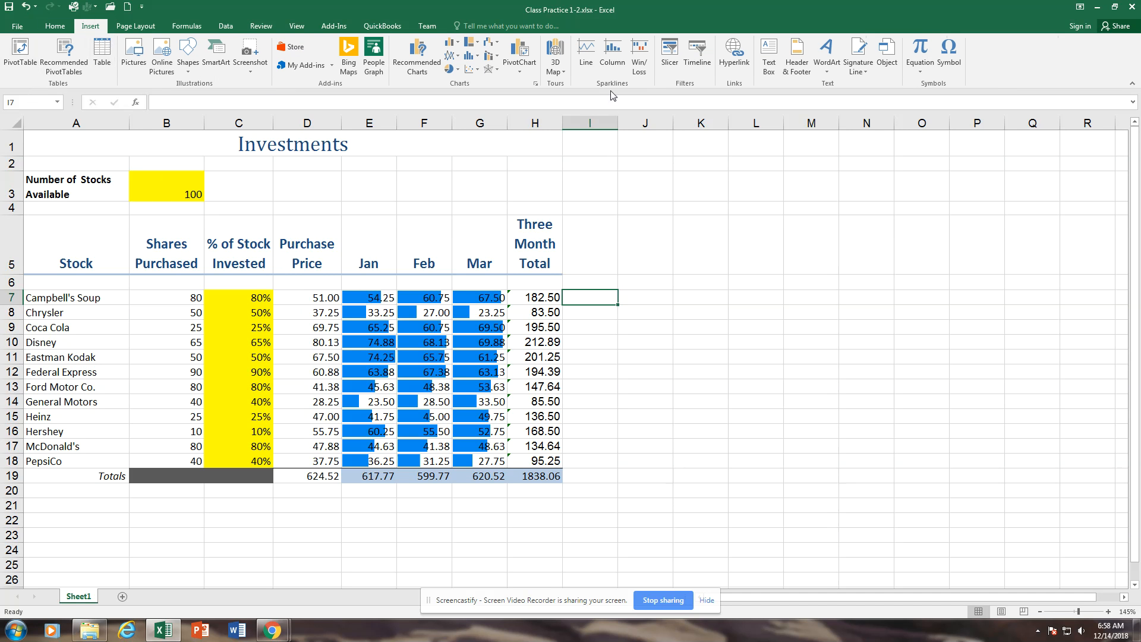
left_click(612, 57)
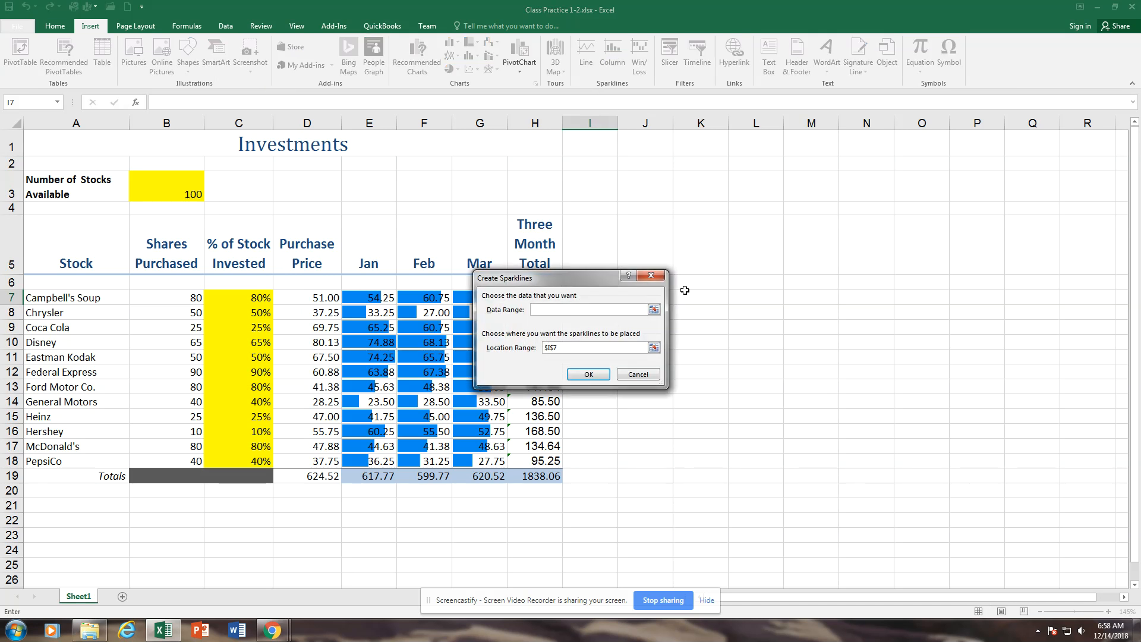
left_click(654, 310)
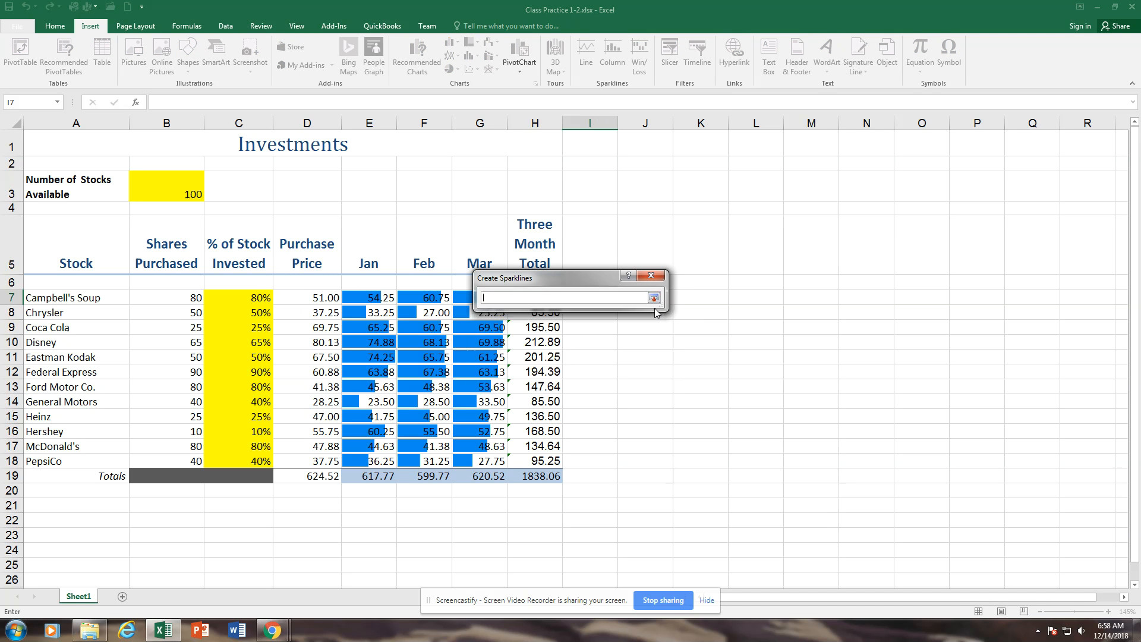
left_click_drag(353, 302, 467, 305)
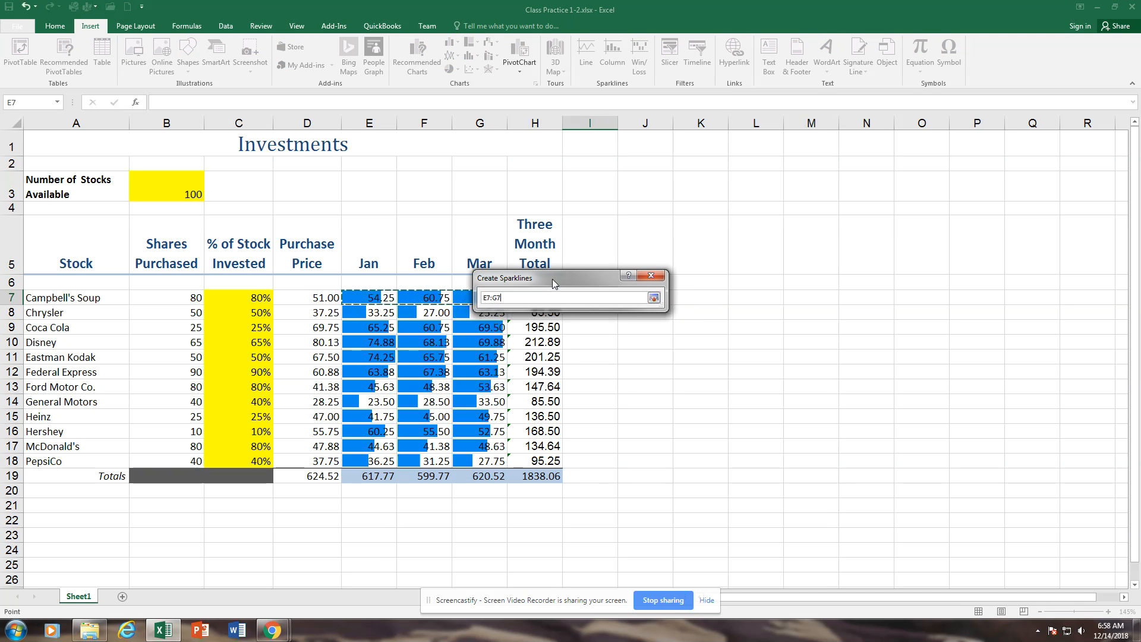
left_click_drag(551, 278, 701, 217)
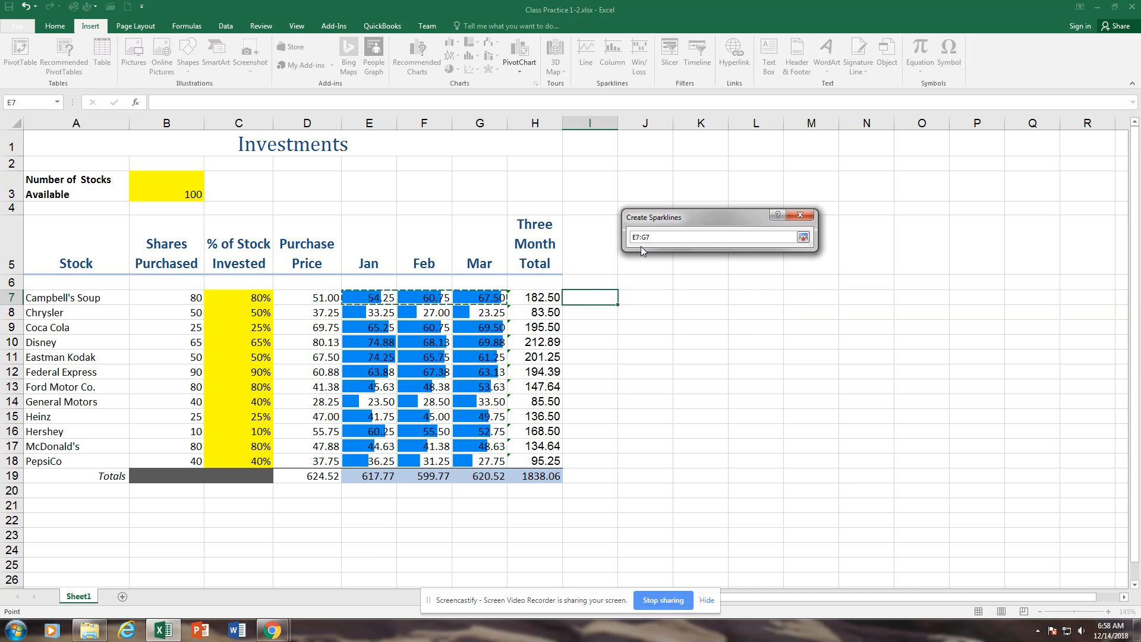
key("Return")
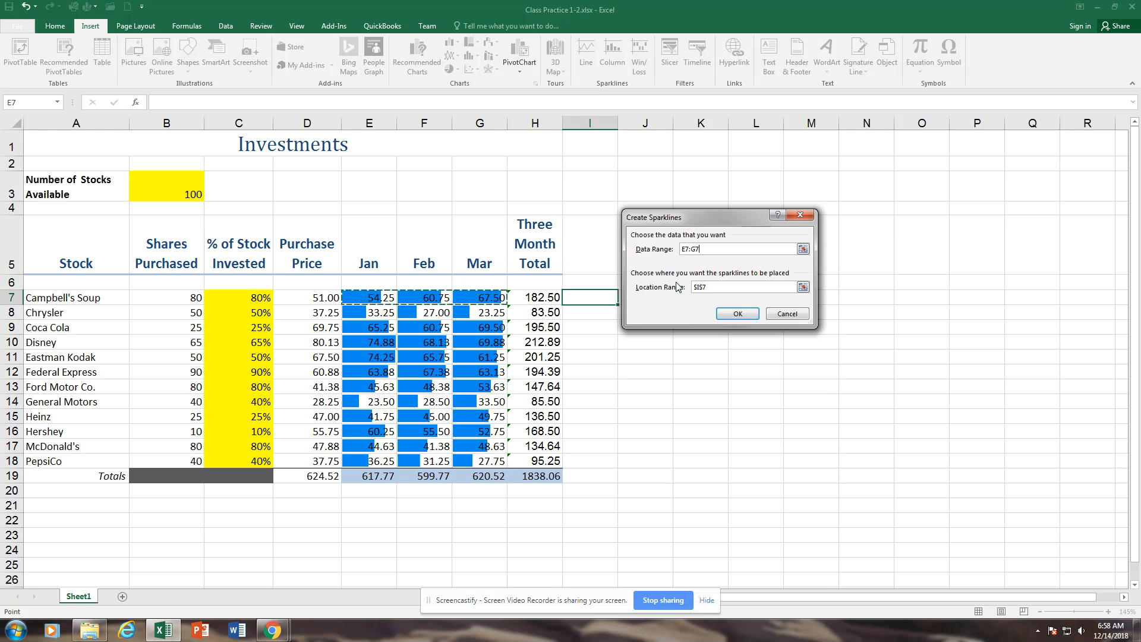
left_click(735, 314)
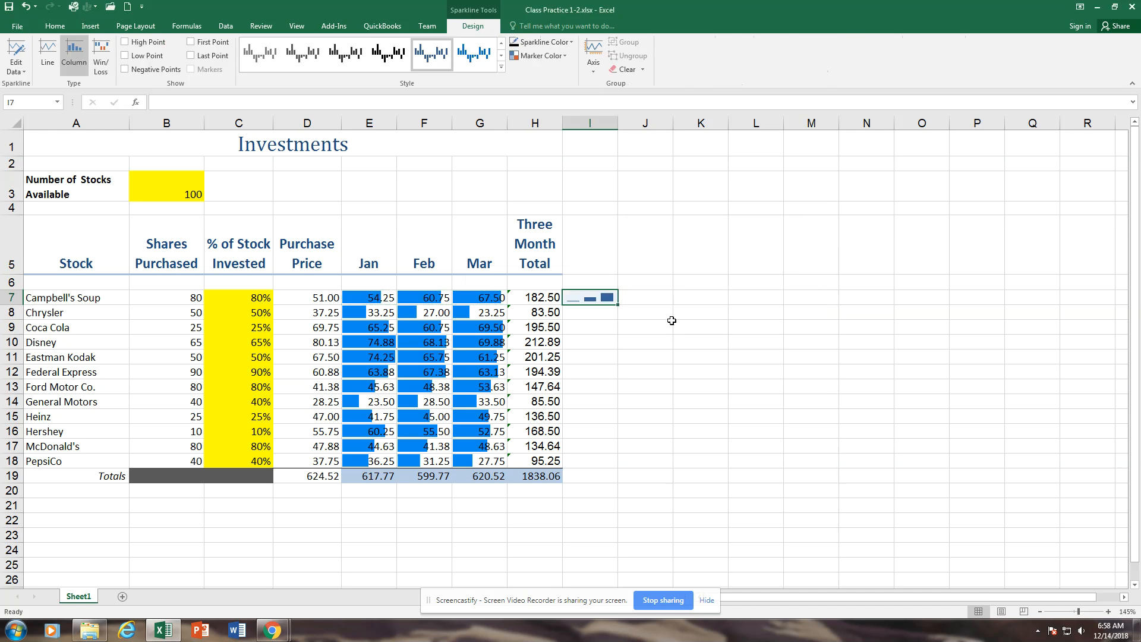
Step: Change the color of Campbell's Soup's sparkline in I7 to a dark red theme color
left_click(627, 325)
left_click(593, 299)
left_click(570, 43)
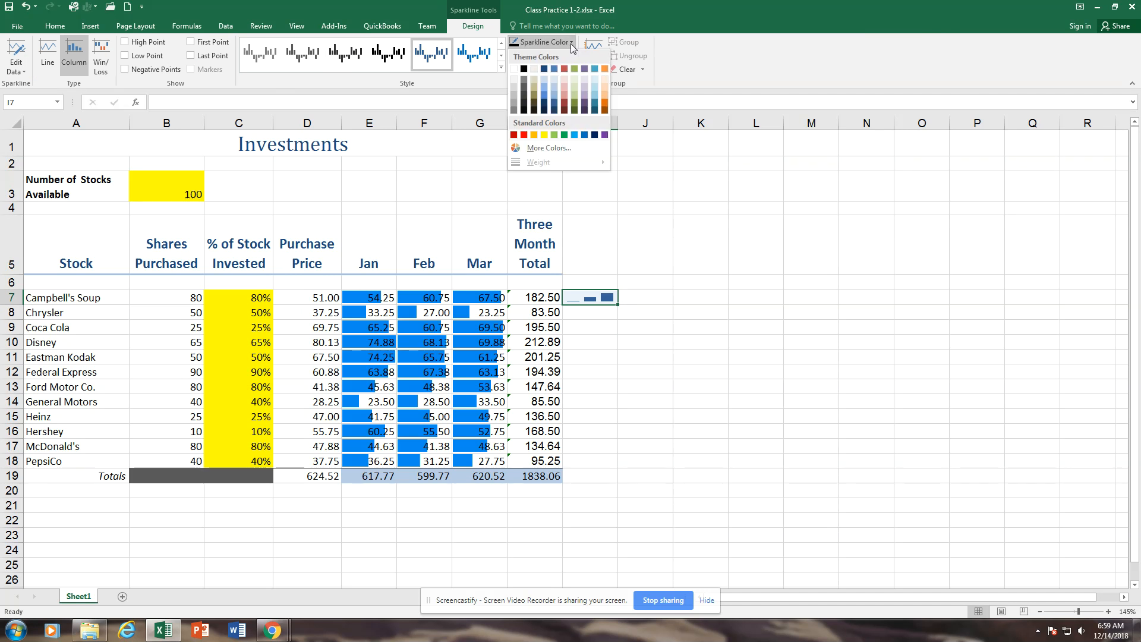
left_click(564, 105)
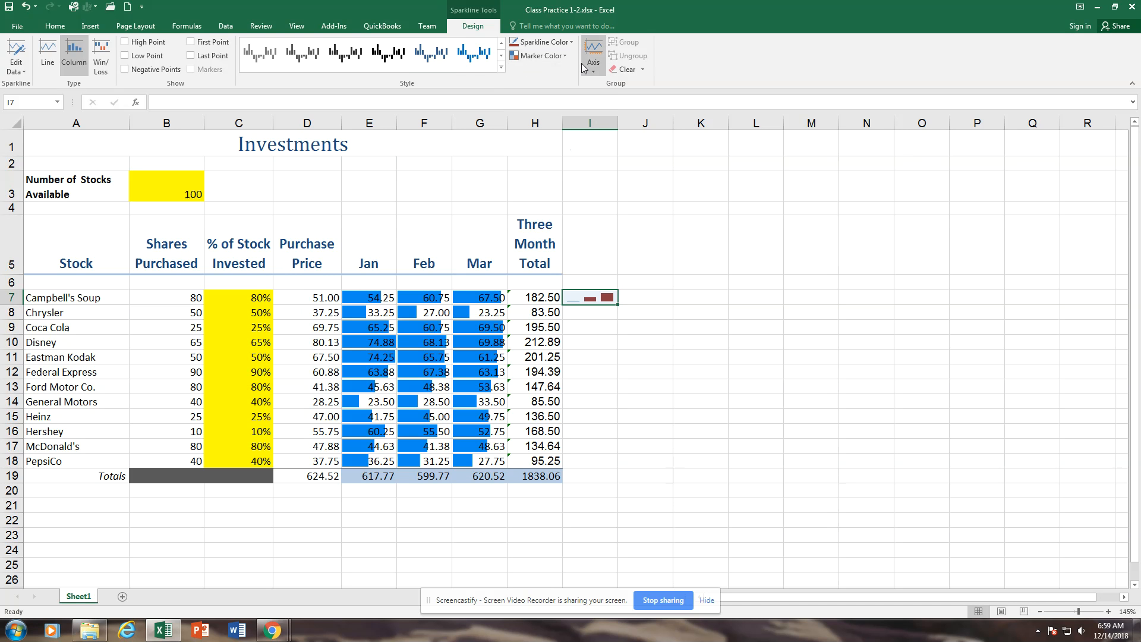
Step: Color the I7 sparkline's high point standard blue and fill the sparkline down to PepsiCo in I18
left_click(566, 56)
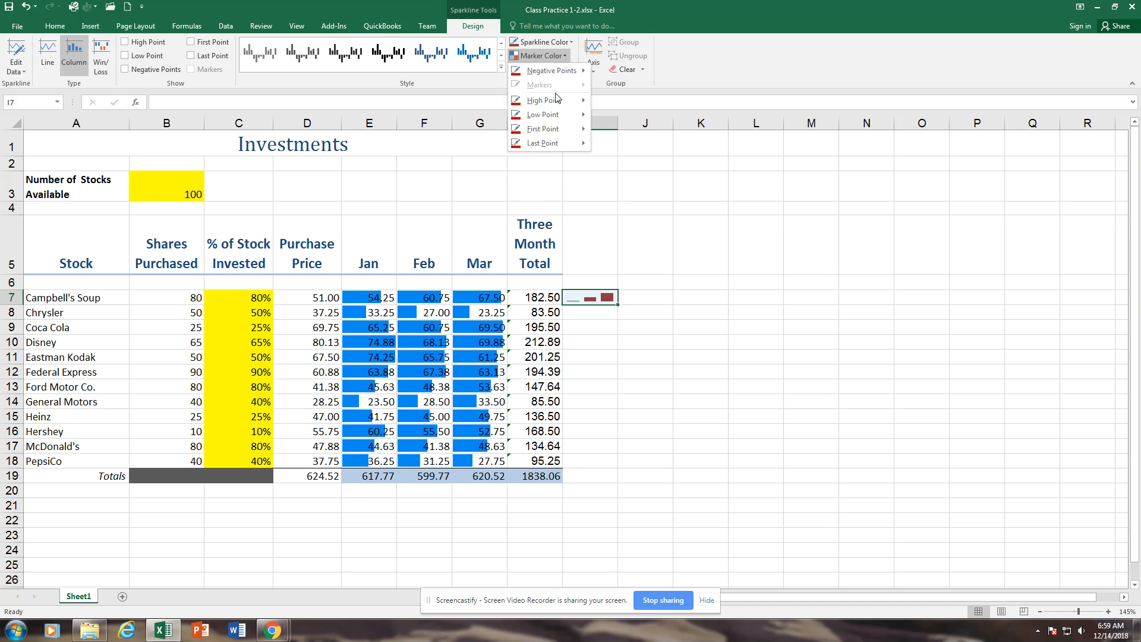
mouse_move(557, 101)
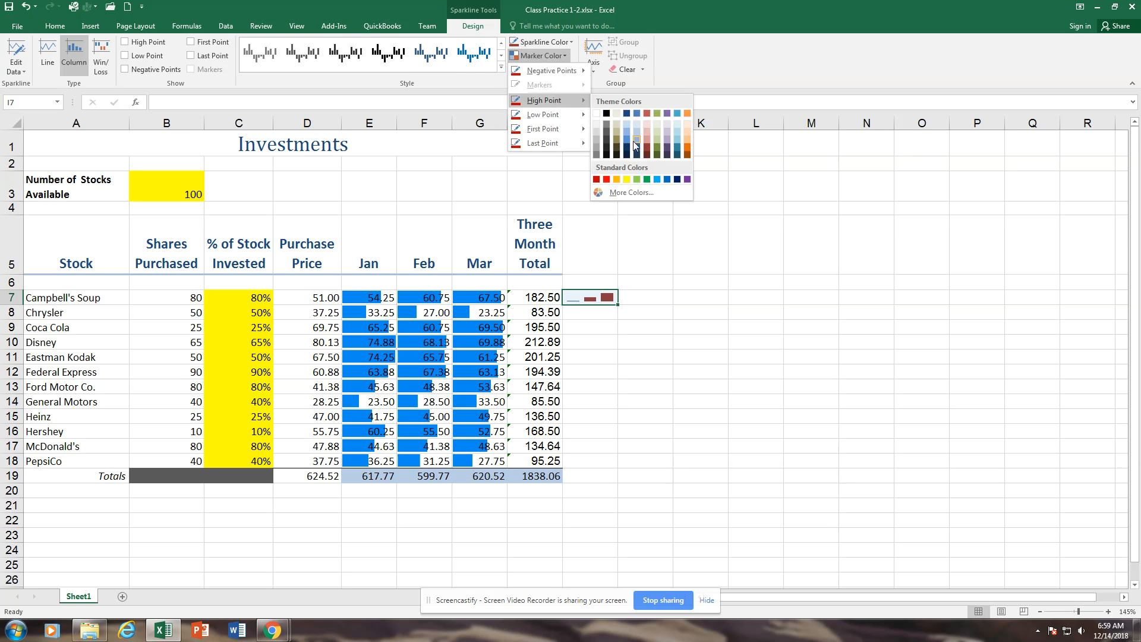
left_click(668, 179)
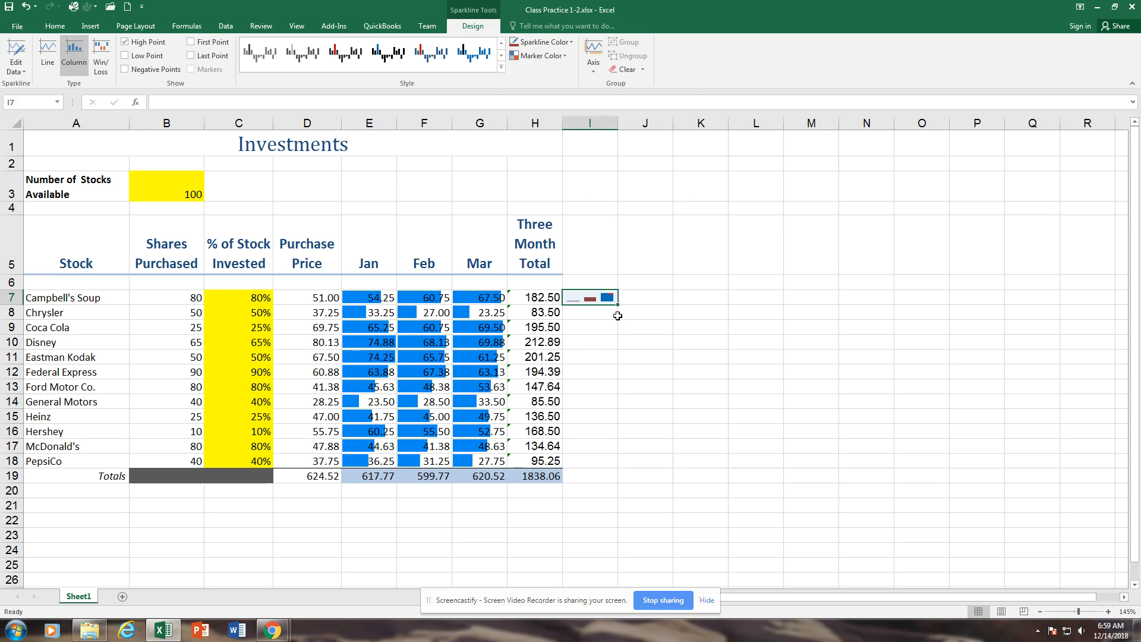
left_click_drag(618, 305, 622, 469)
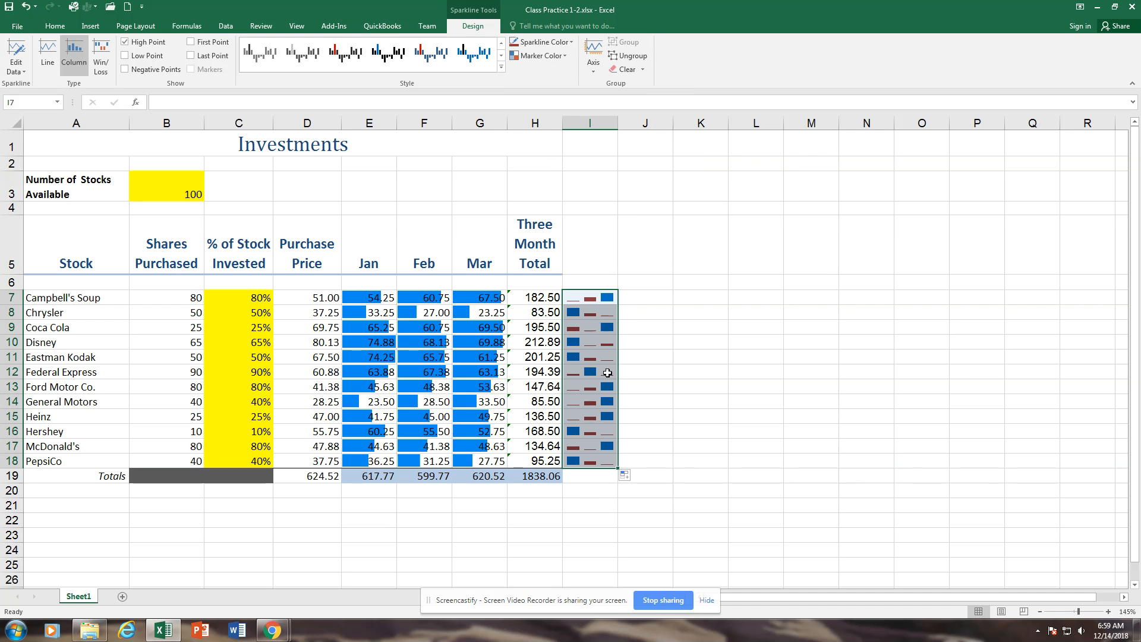
Step: Insert a 3-D clustered column chart of stock names A7:A18 and Jan to Mar values E7:G18, and place it beside the sparklines
left_click(647, 283)
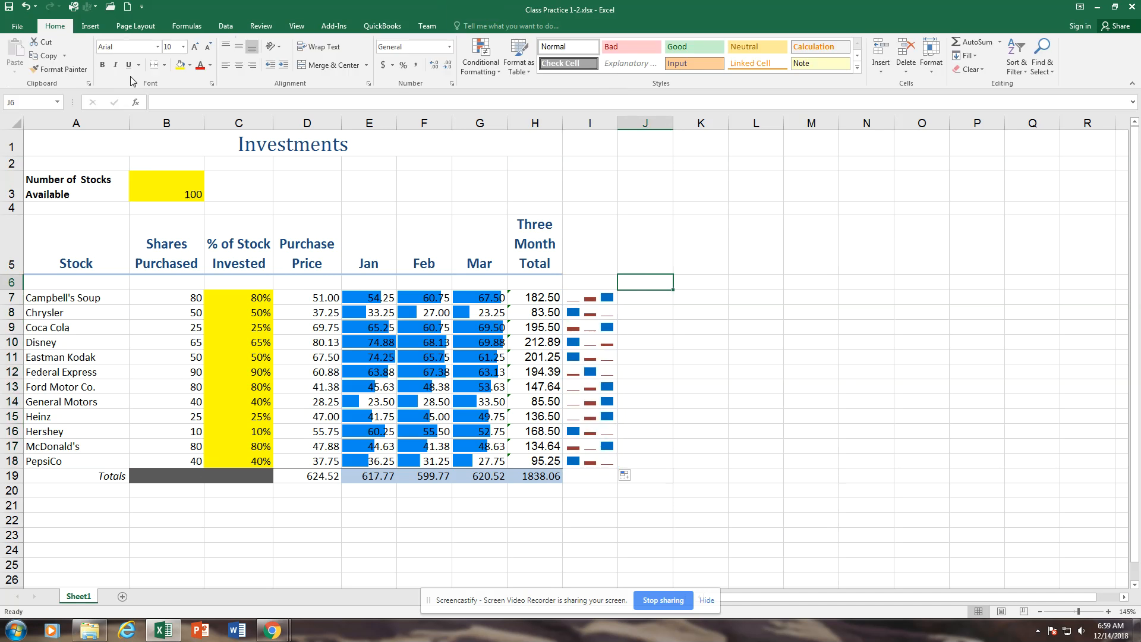
left_click(89, 26)
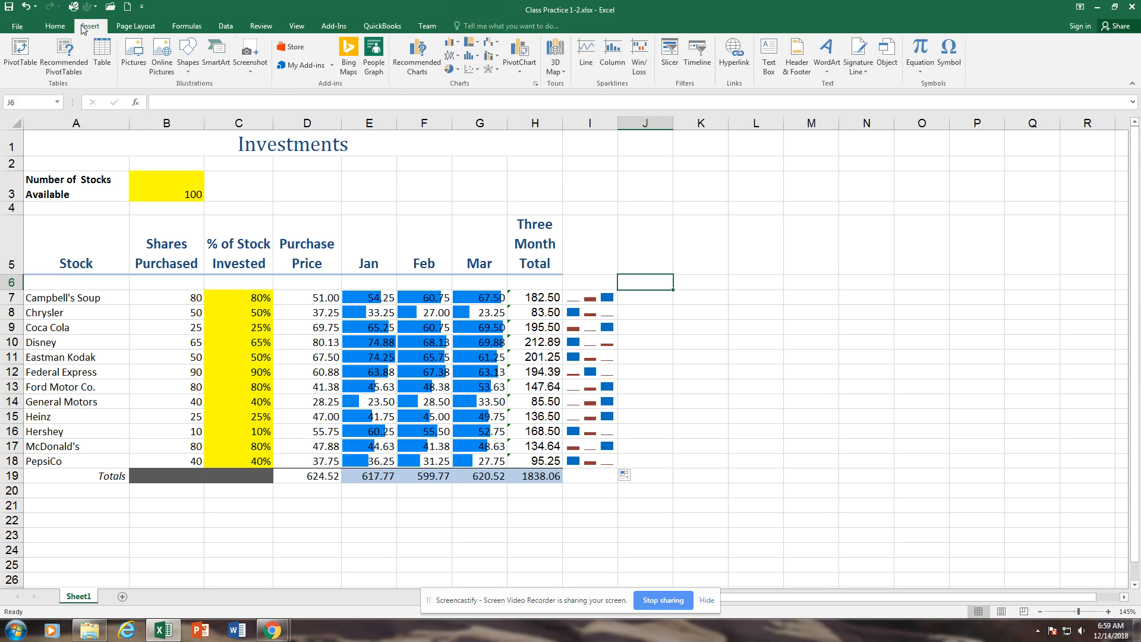
left_click(456, 43)
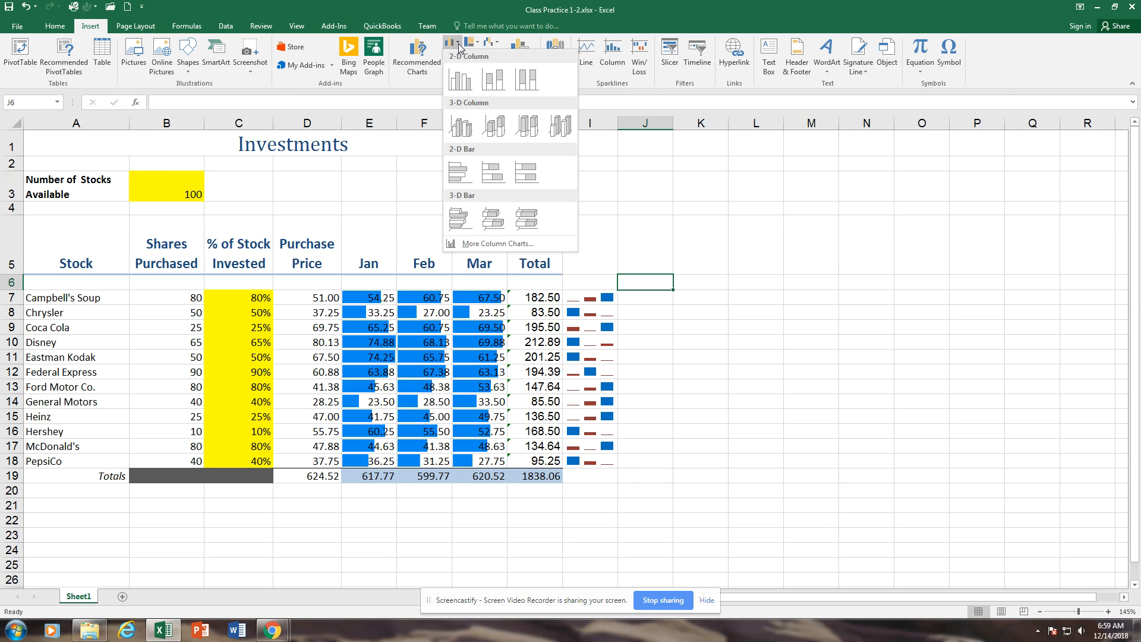
left_click(685, 452)
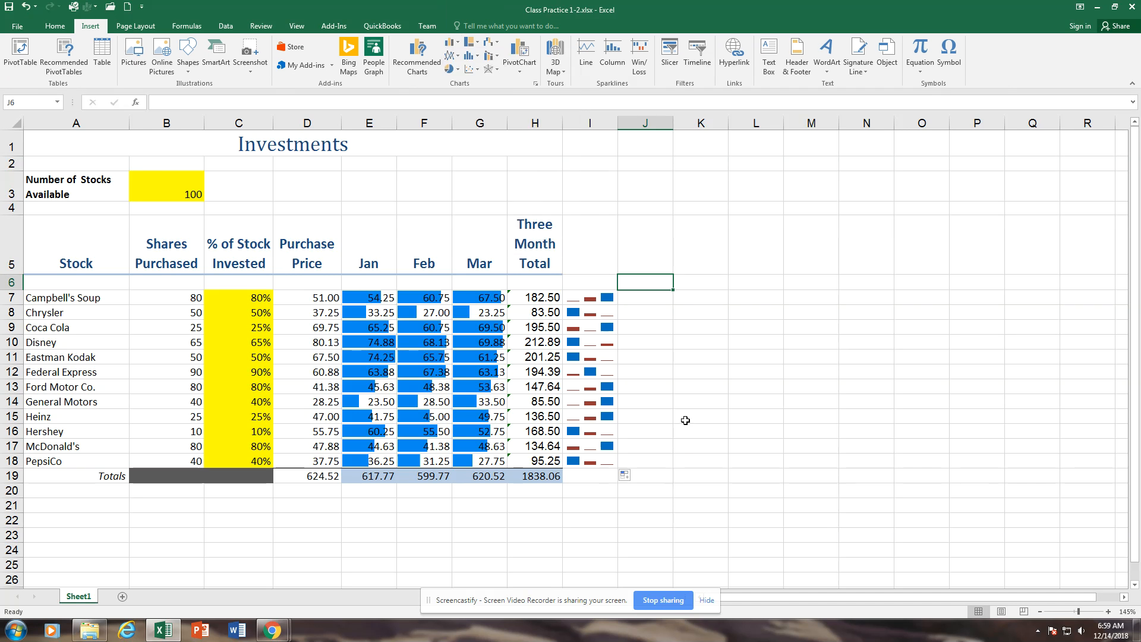
left_click(76, 299)
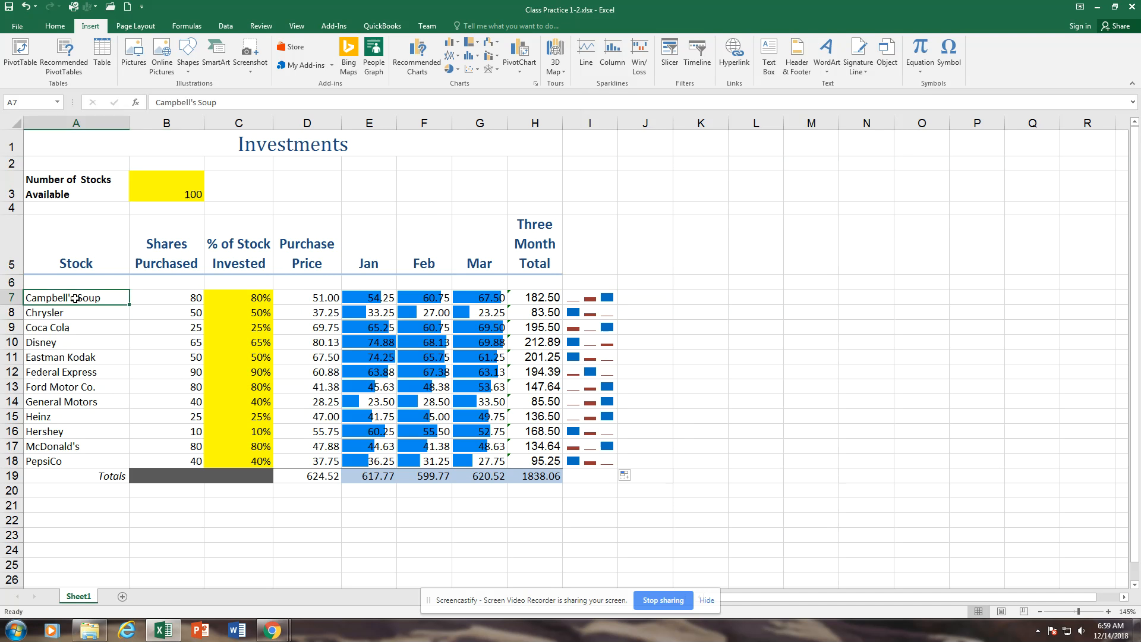
left_click_drag(75, 298, 85, 469)
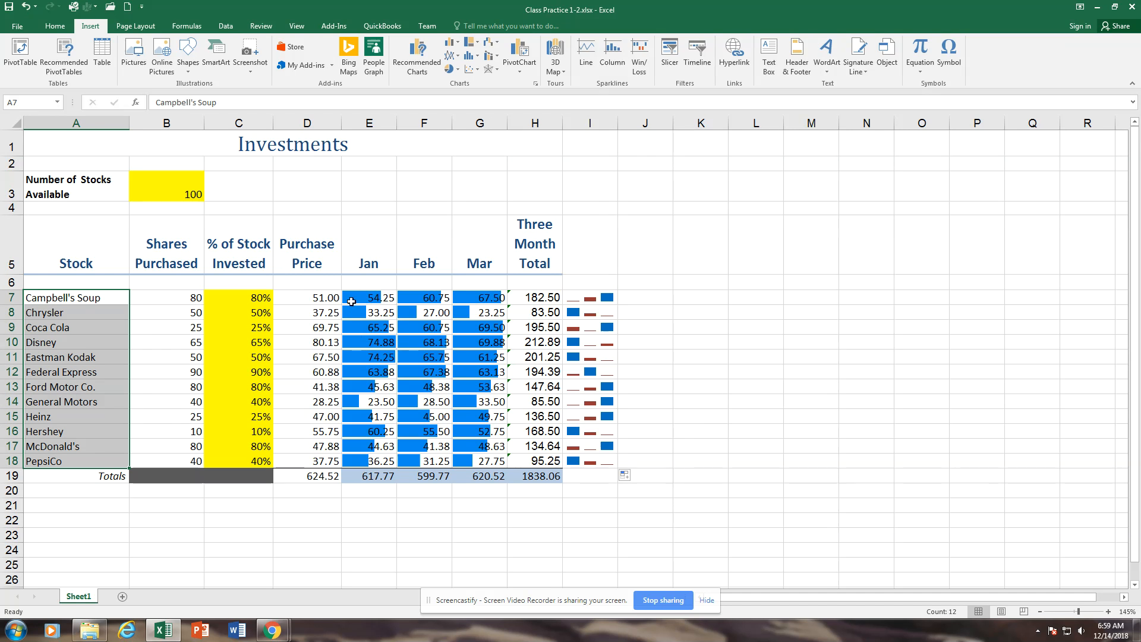
left_click(352, 298, "ctrl")
left_click_drag(352, 298, 482, 462)
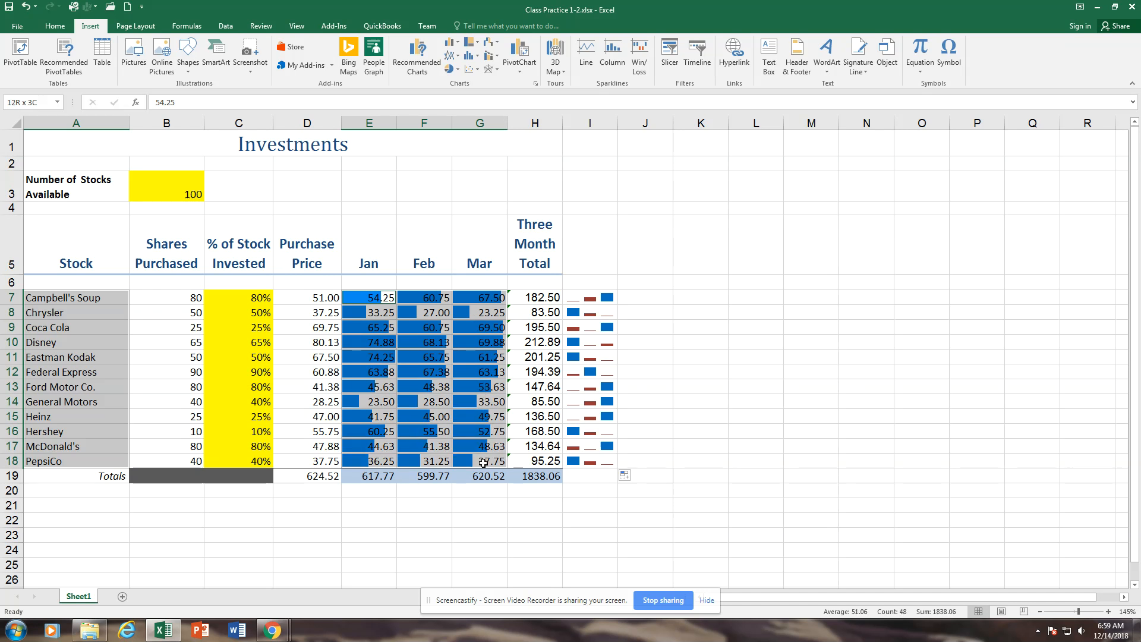
left_click_drag(483, 462, 483, 462)
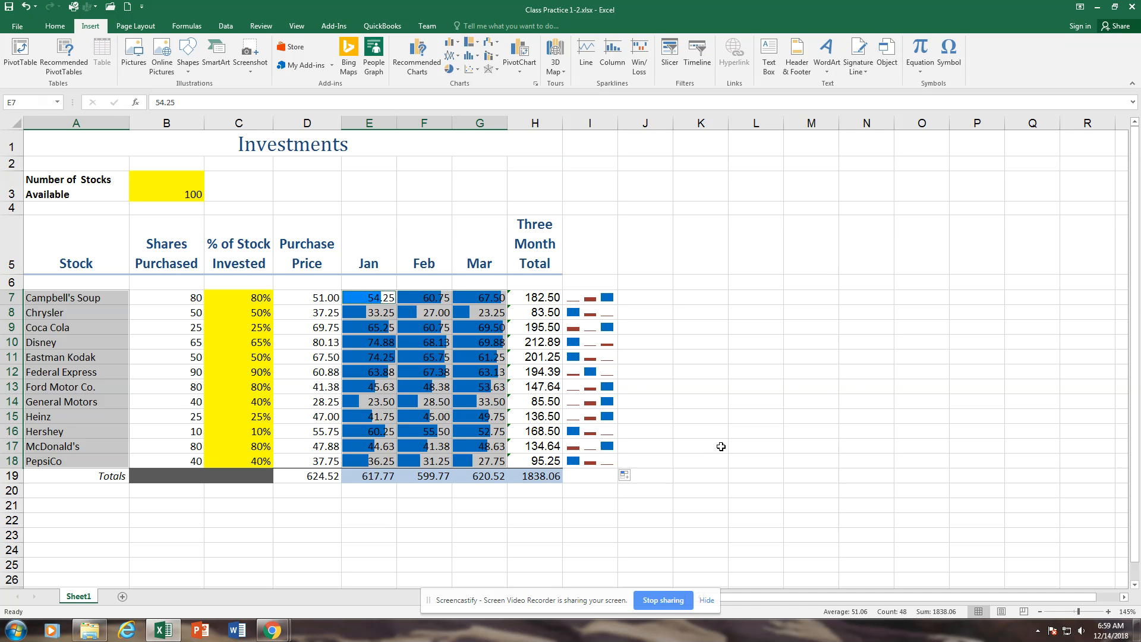
left_click(459, 46)
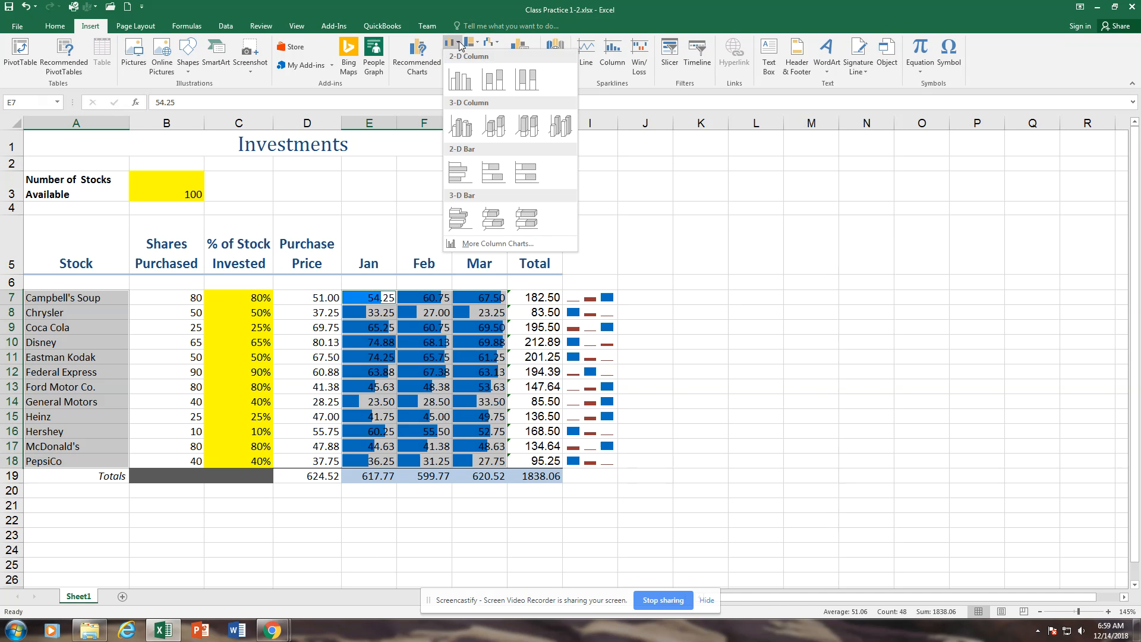
left_click(453, 129)
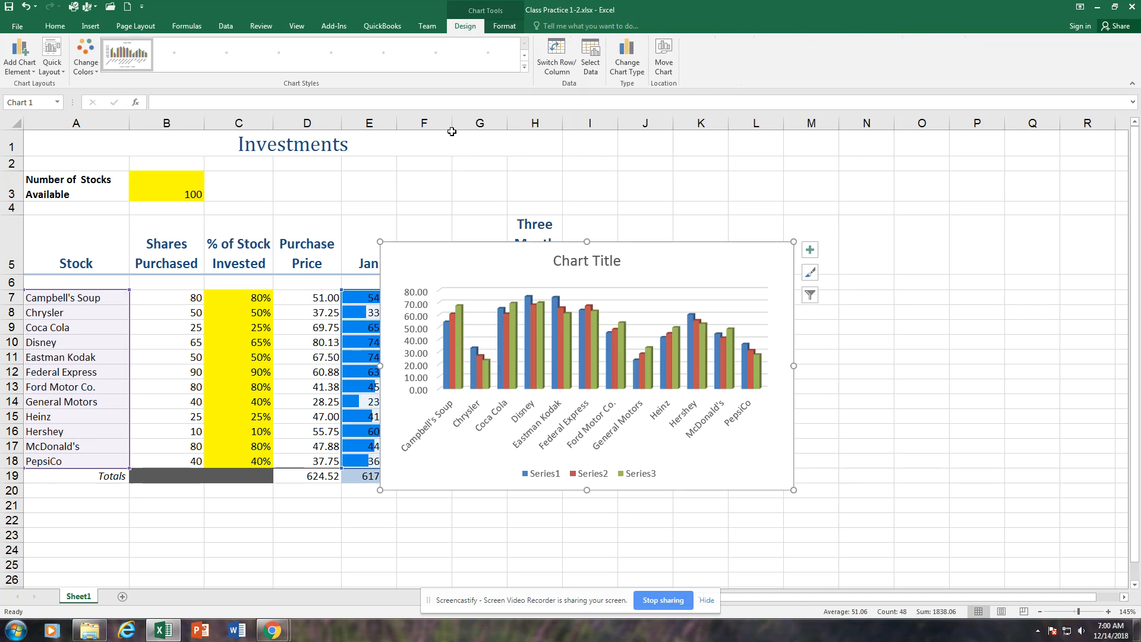
left_click_drag(652, 242, 895, 221)
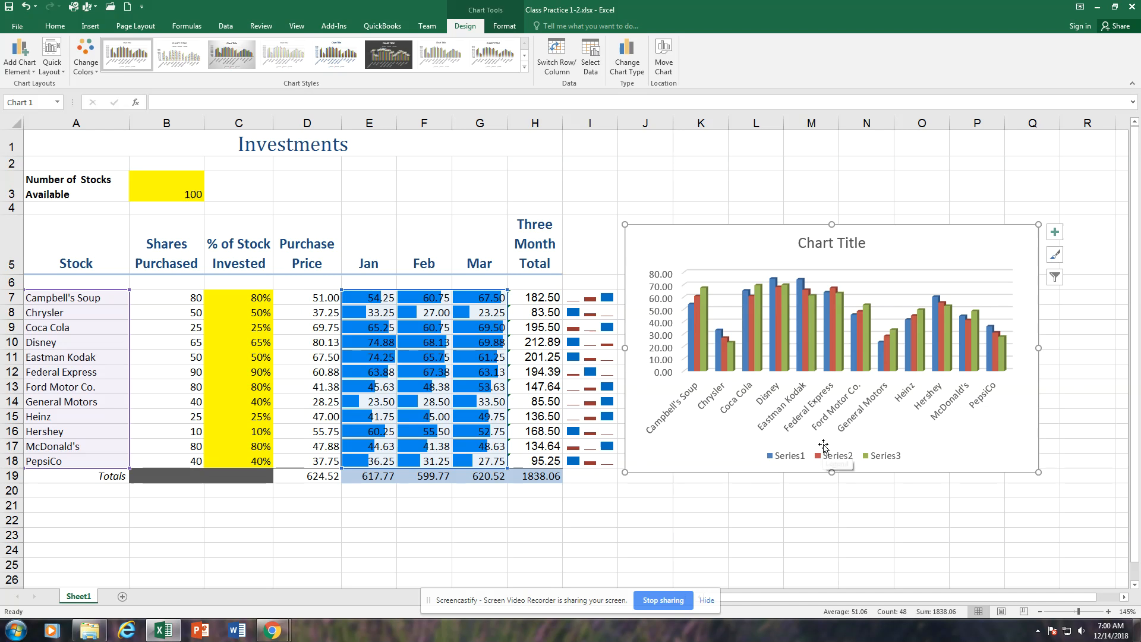
left_click(792, 463)
left_click(796, 461)
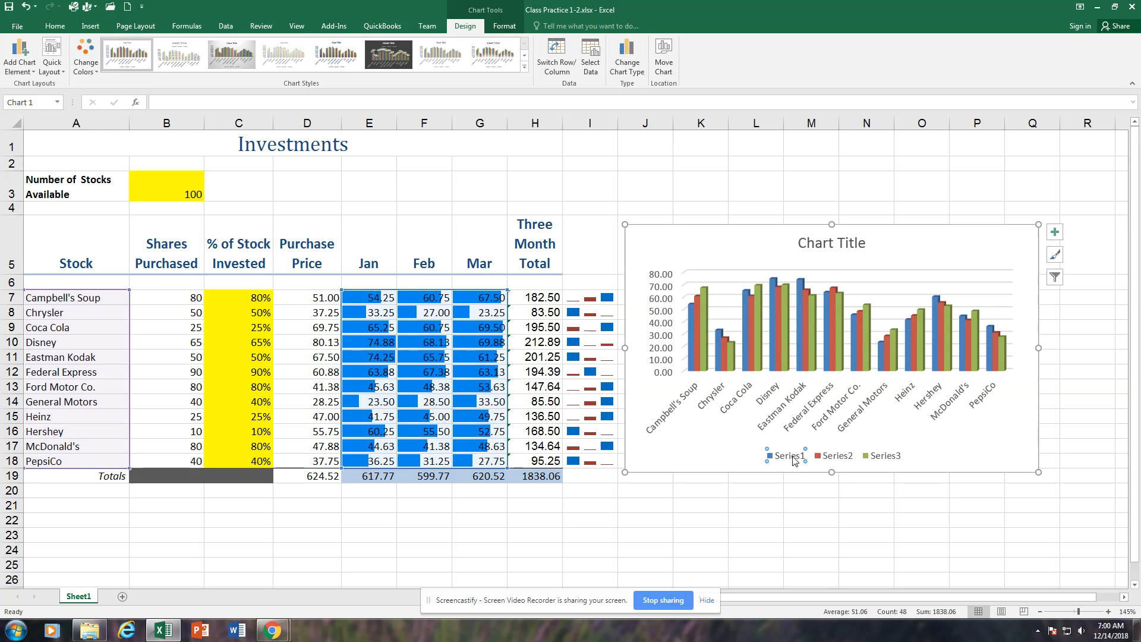
right_click(794, 460)
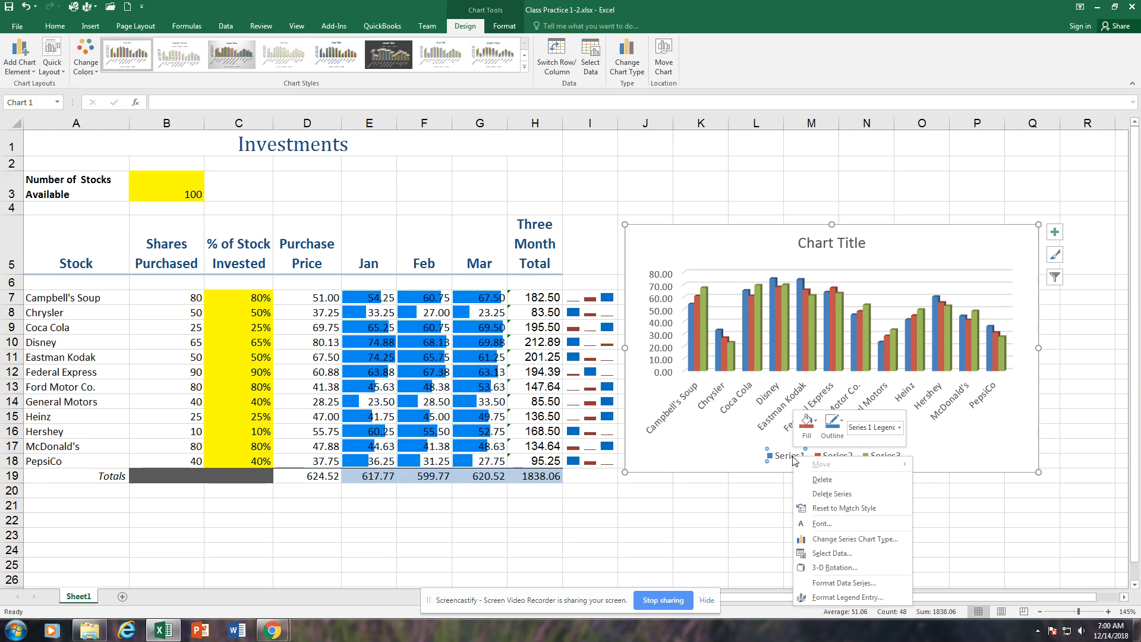
left_click(822, 583)
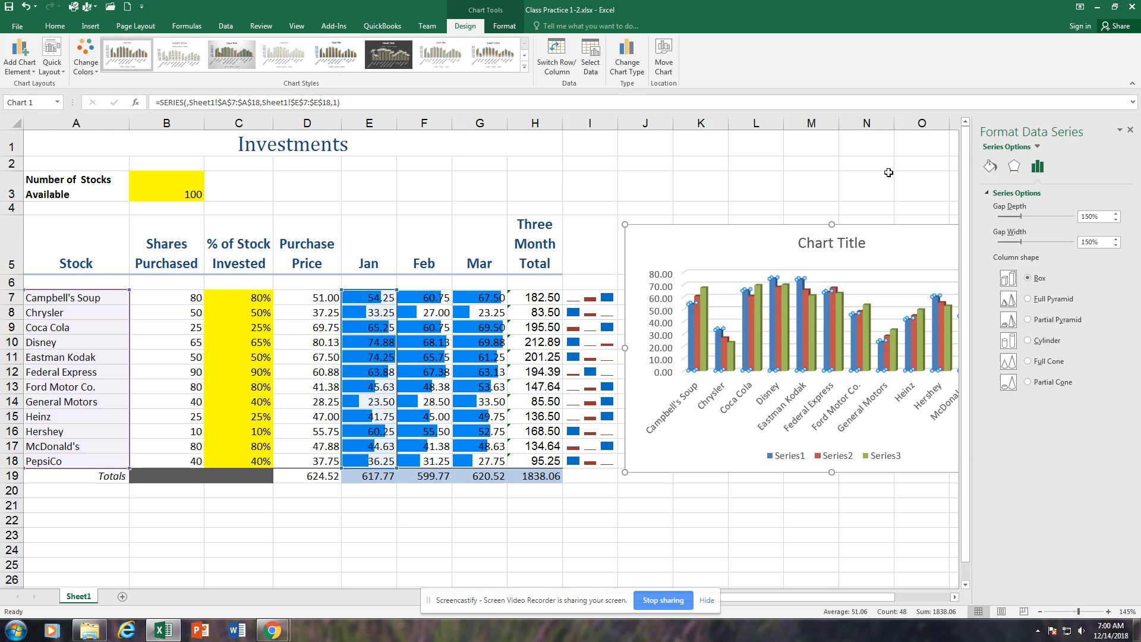
left_click(991, 169)
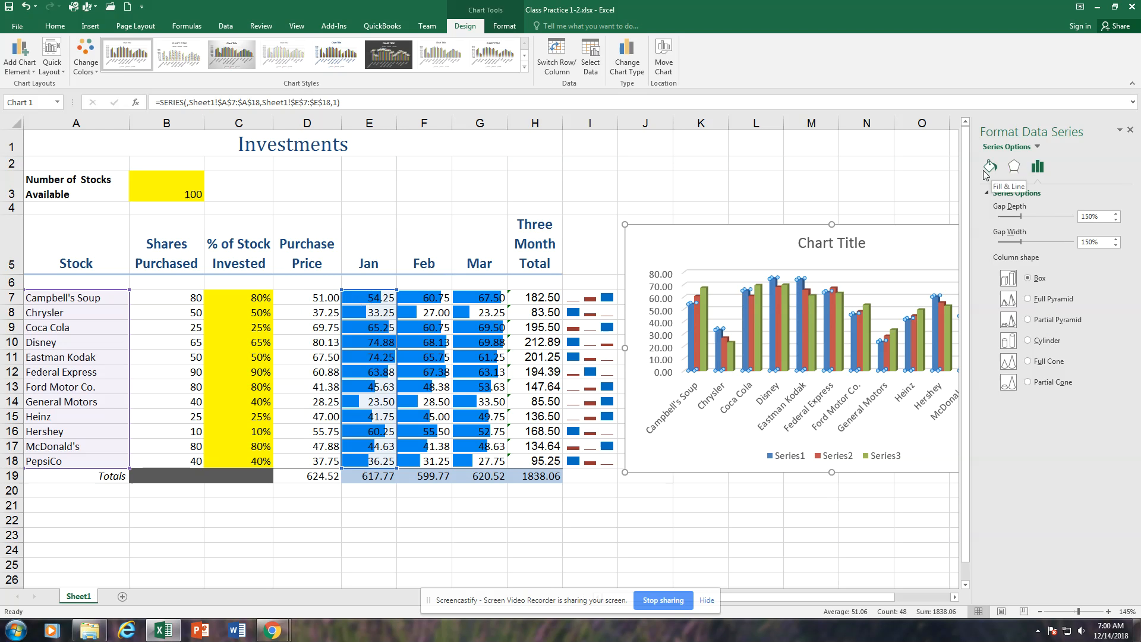
left_click(1015, 170)
left_click(1037, 168)
left_click(1037, 146)
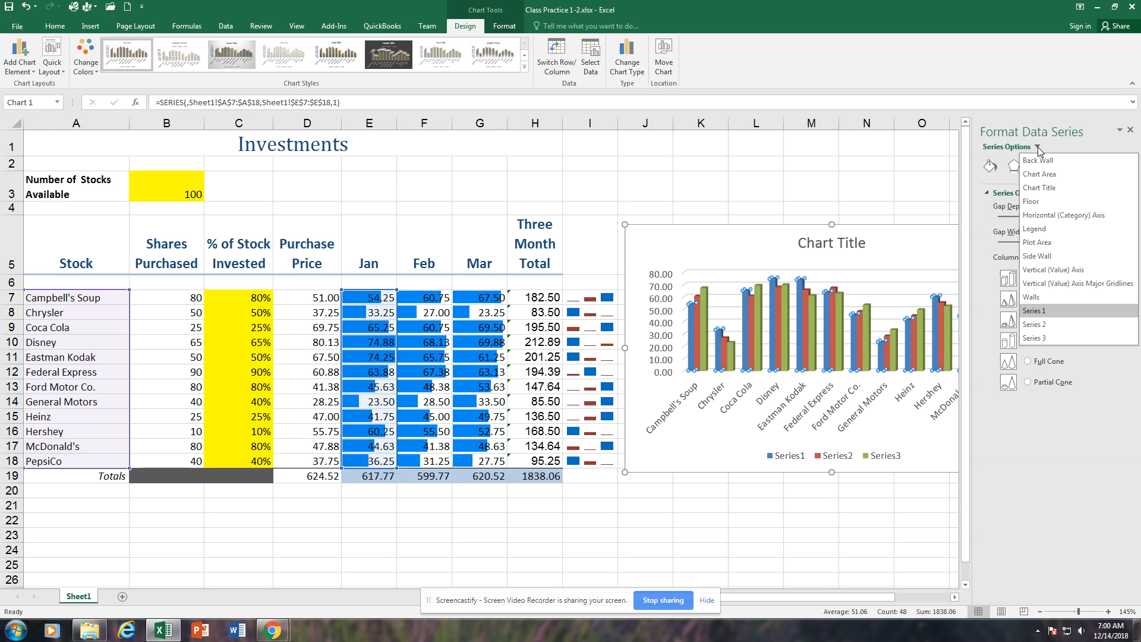
left_click(1051, 310)
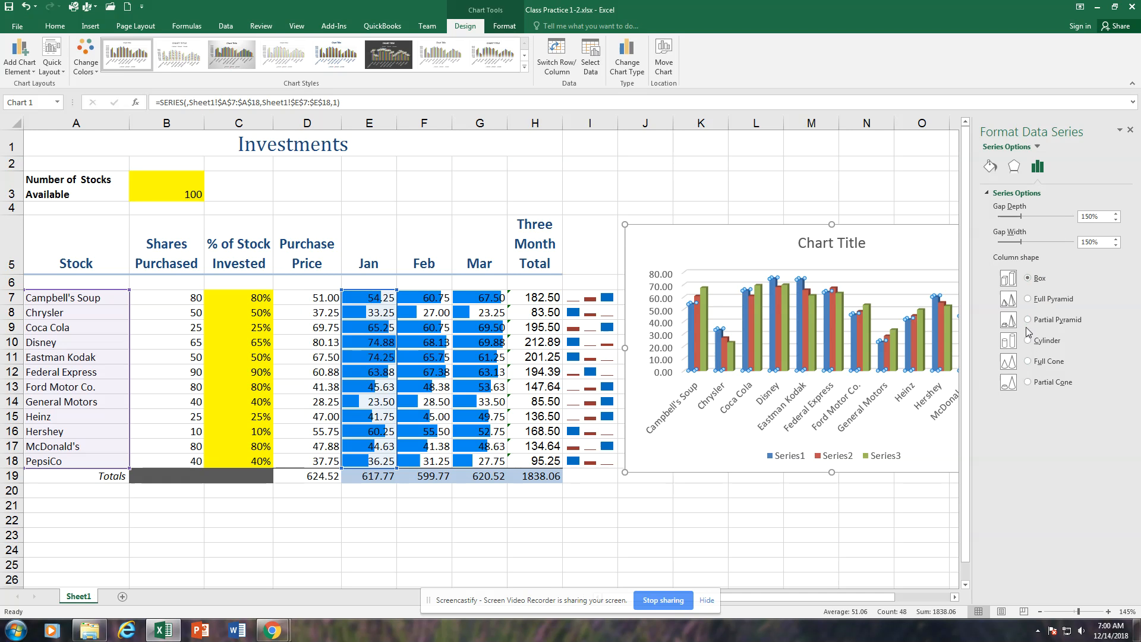
left_click(376, 257)
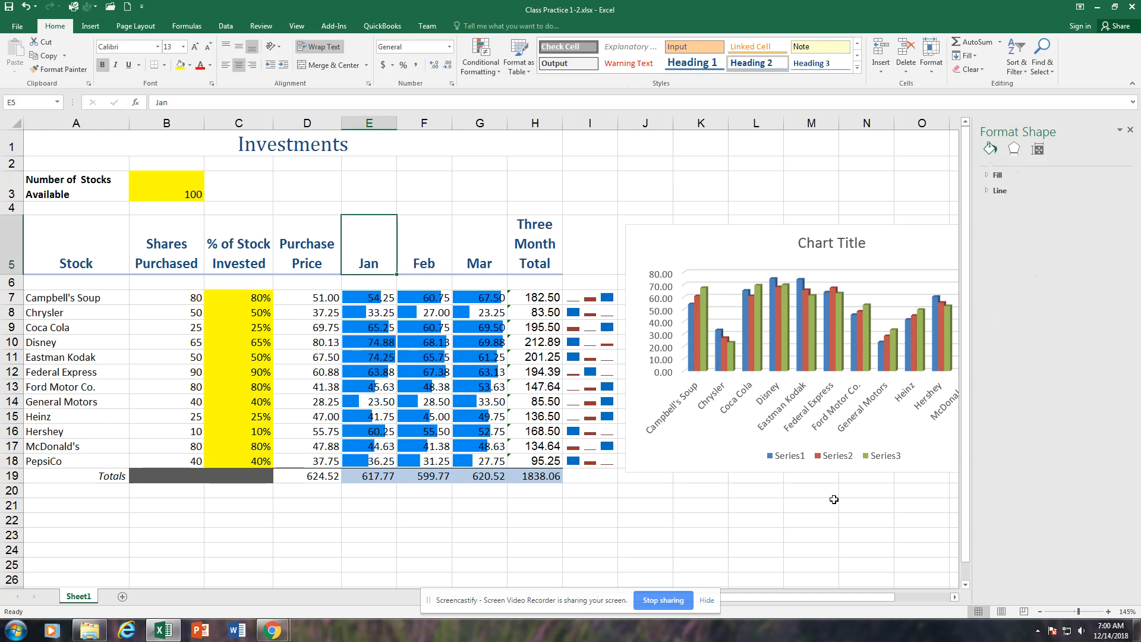
Step: Edit the chart's data source so that Series1 takes its name from the Jan heading in E5
left_click(785, 464)
right_click(786, 464)
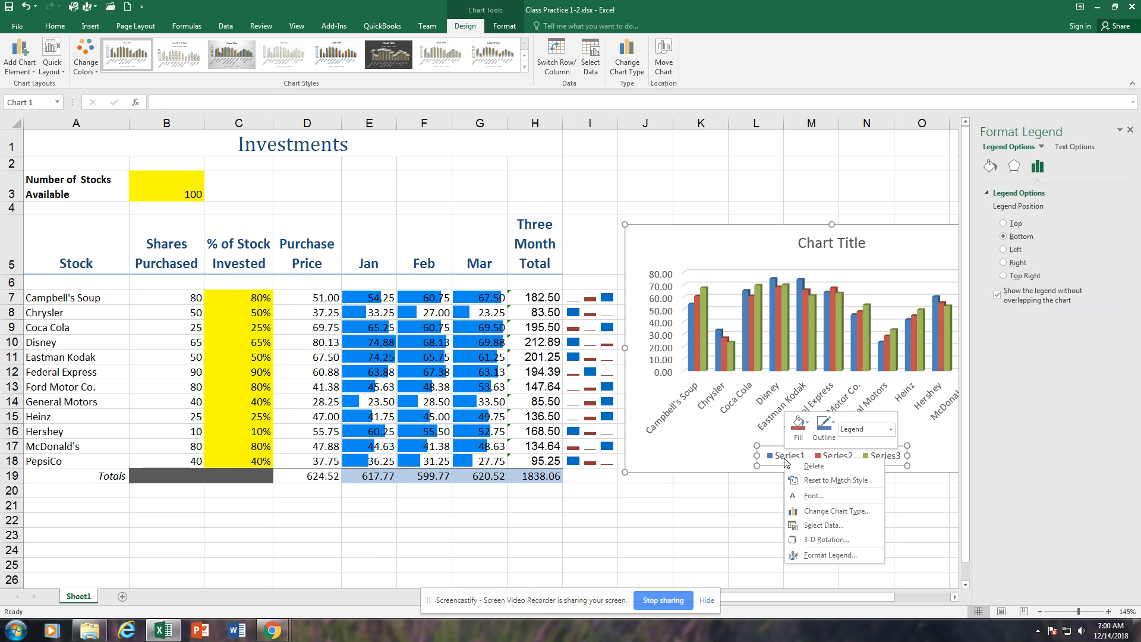
left_click(817, 525)
left_click_drag(640, 179, 506, 94)
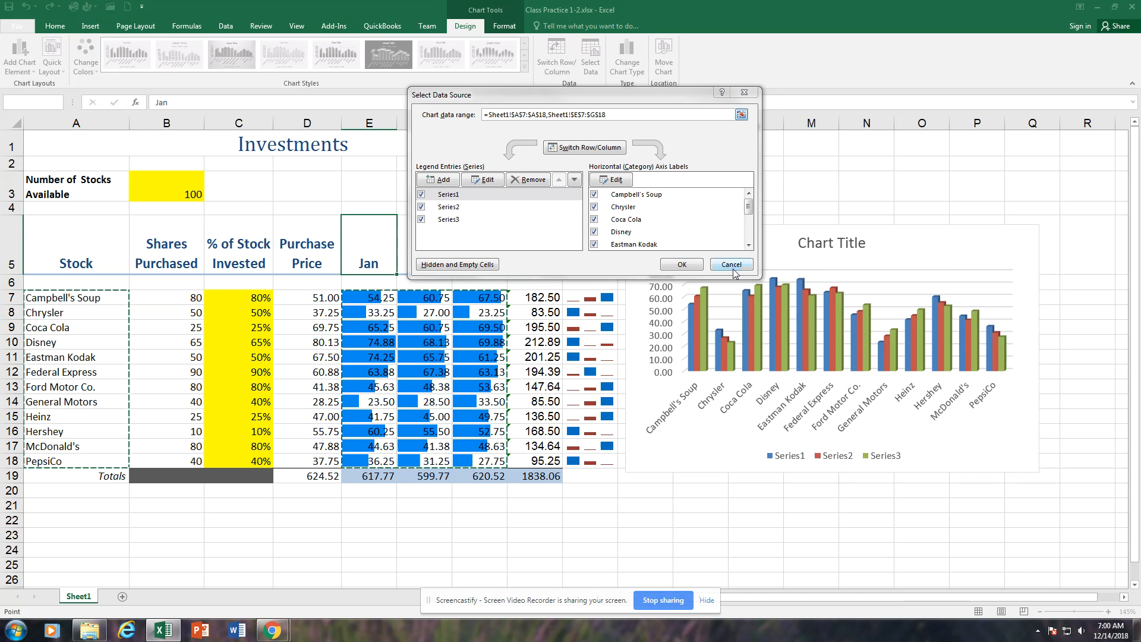
left_click_drag(622, 95, 623, 90)
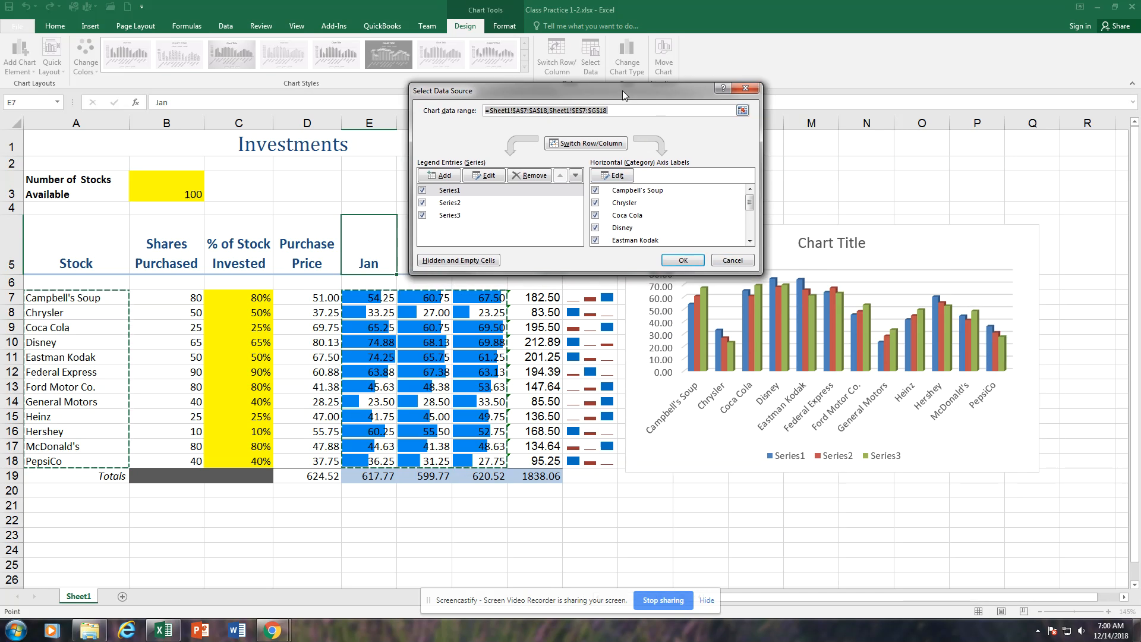
left_click(448, 191)
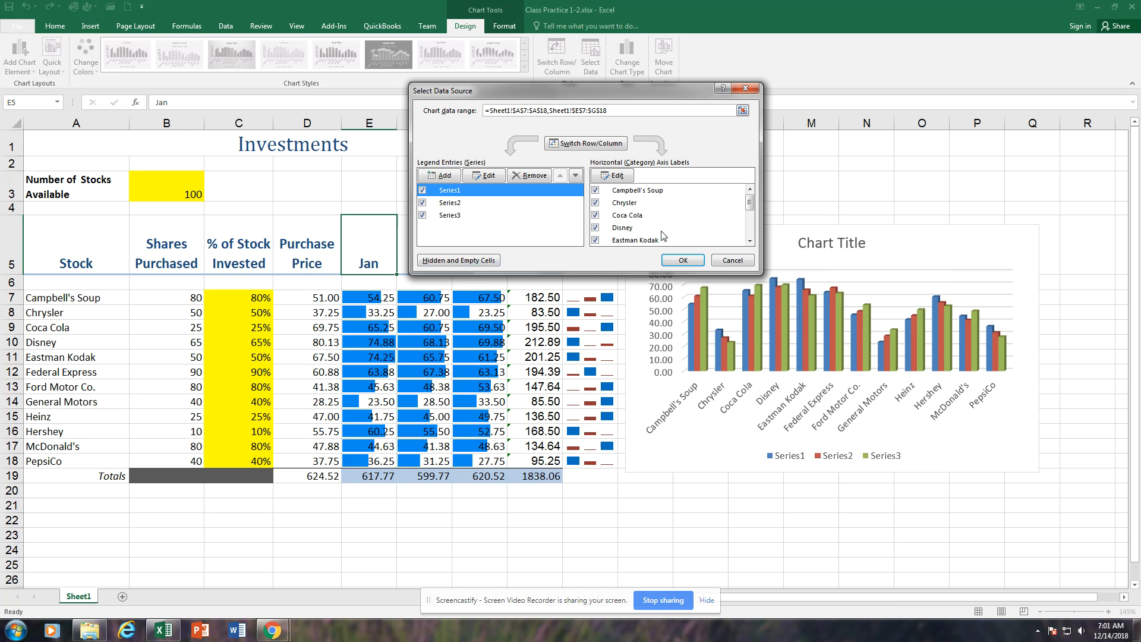
left_click(485, 175)
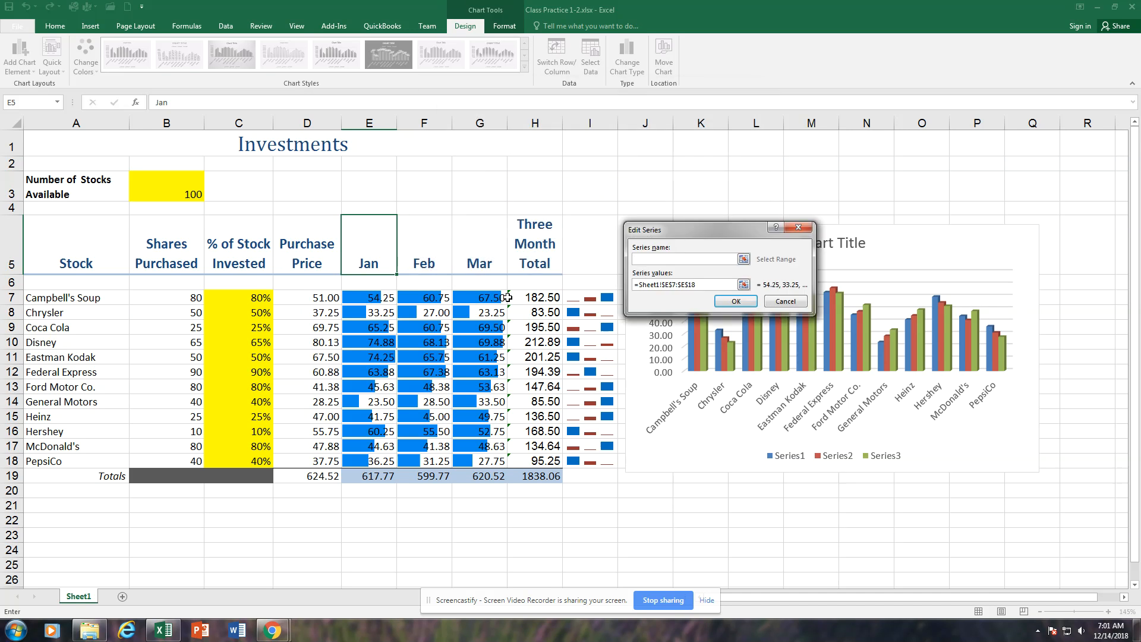
left_click(361, 258)
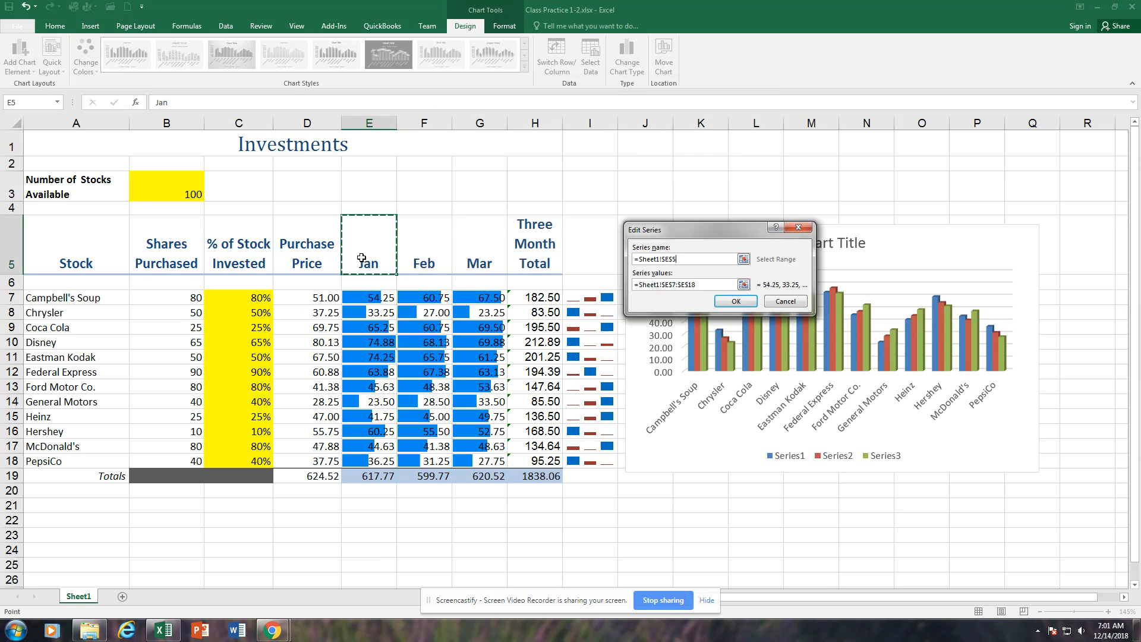
left_click(735, 302)
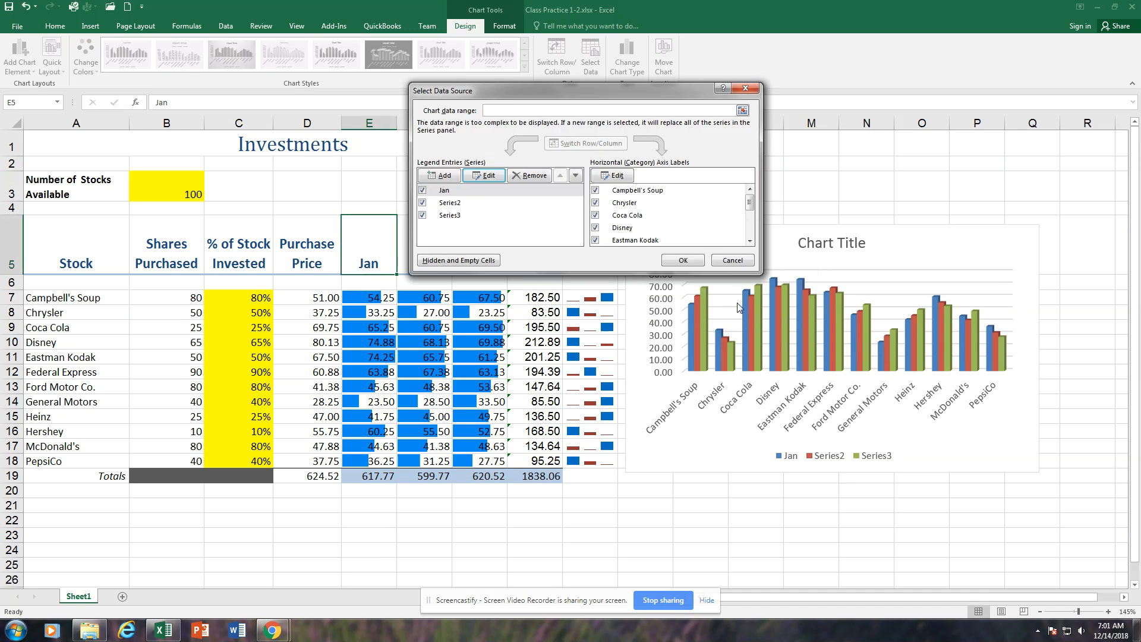
Step: Name the chart's Series2 from the Feb heading in F5
left_click(452, 204)
left_click(490, 180)
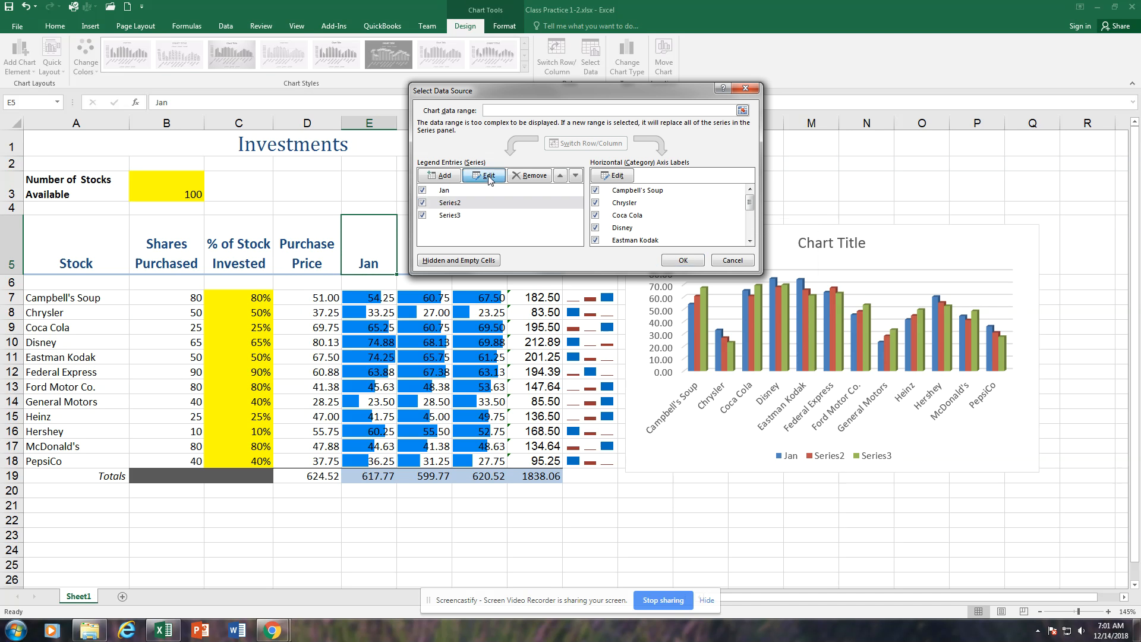
left_click(431, 254)
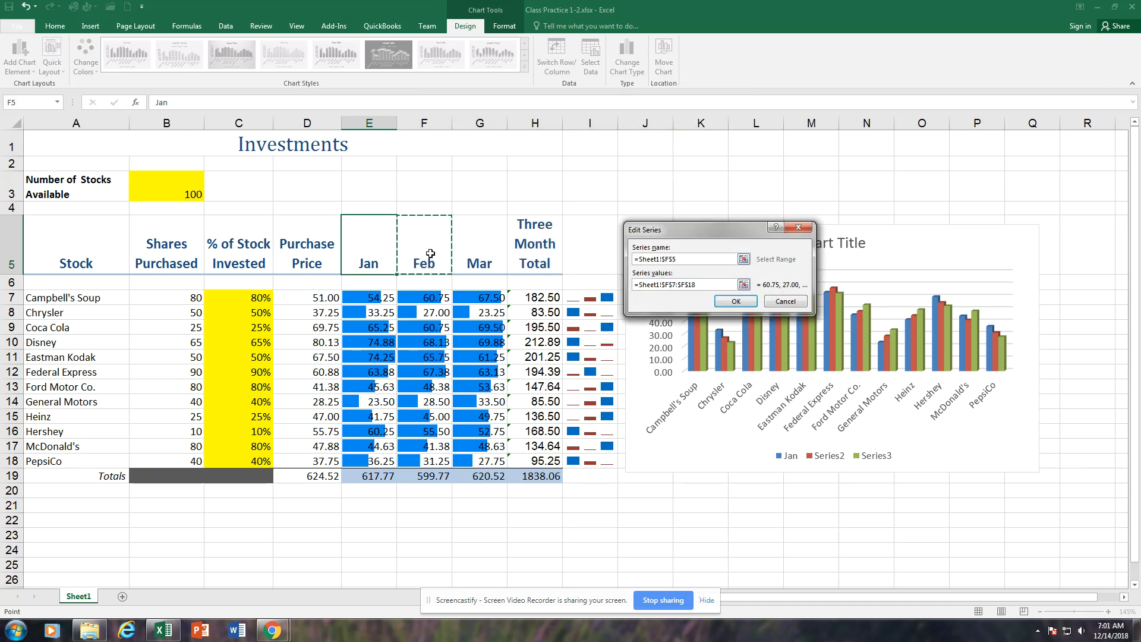
left_click(725, 304)
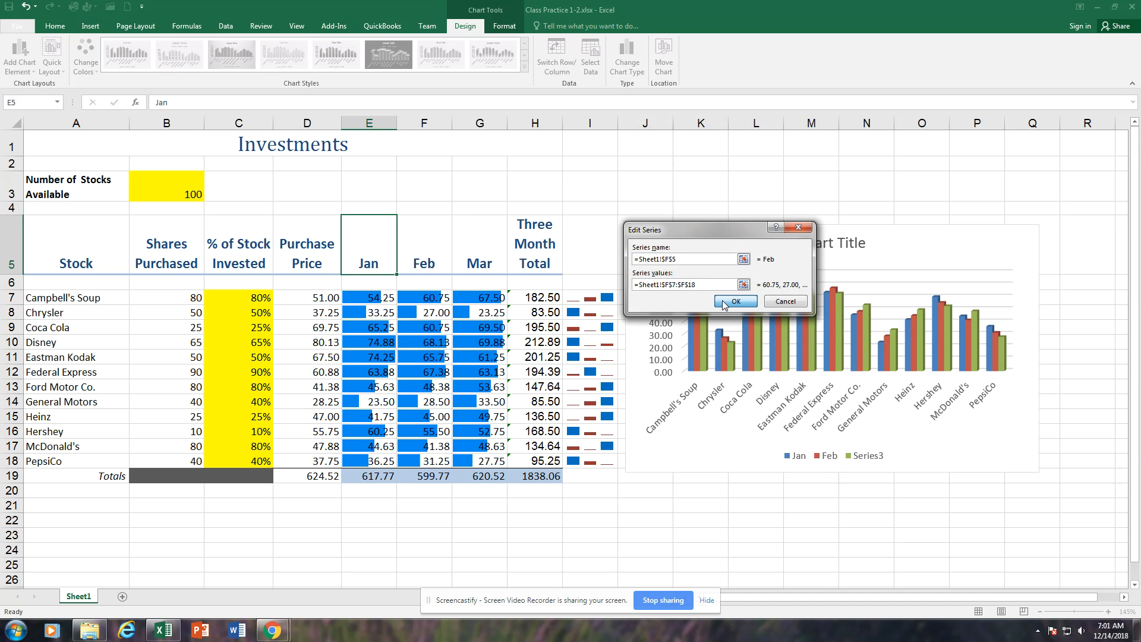
Step: Name the chart's Series3 from the Mar heading in G5 and accept the data source changes
left_click(453, 217)
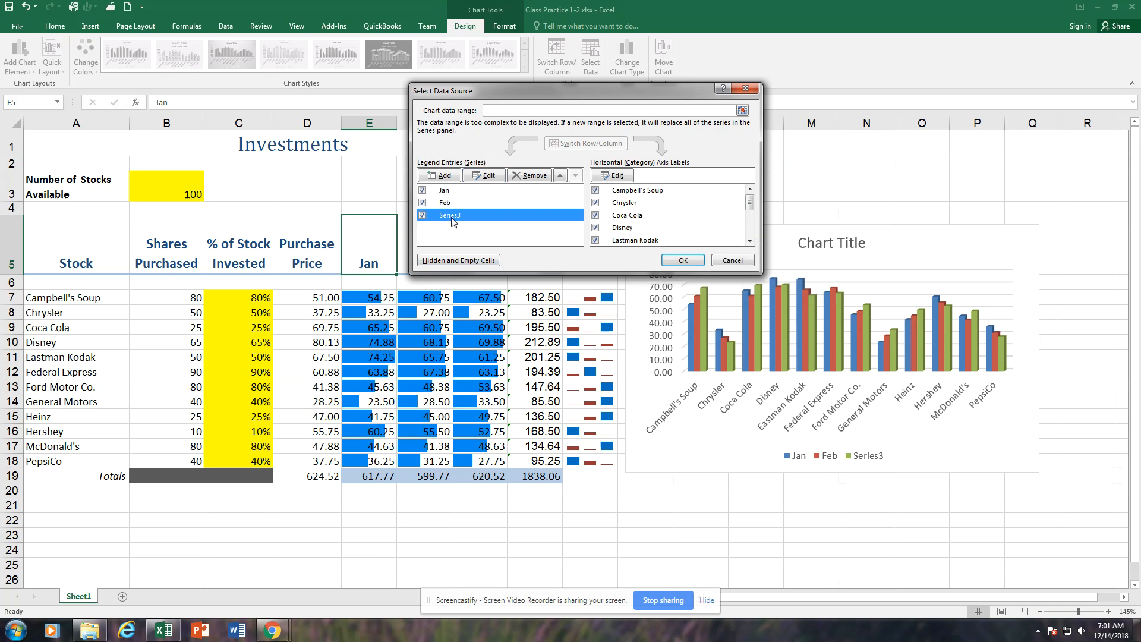
left_click_drag(565, 90, 804, 80)
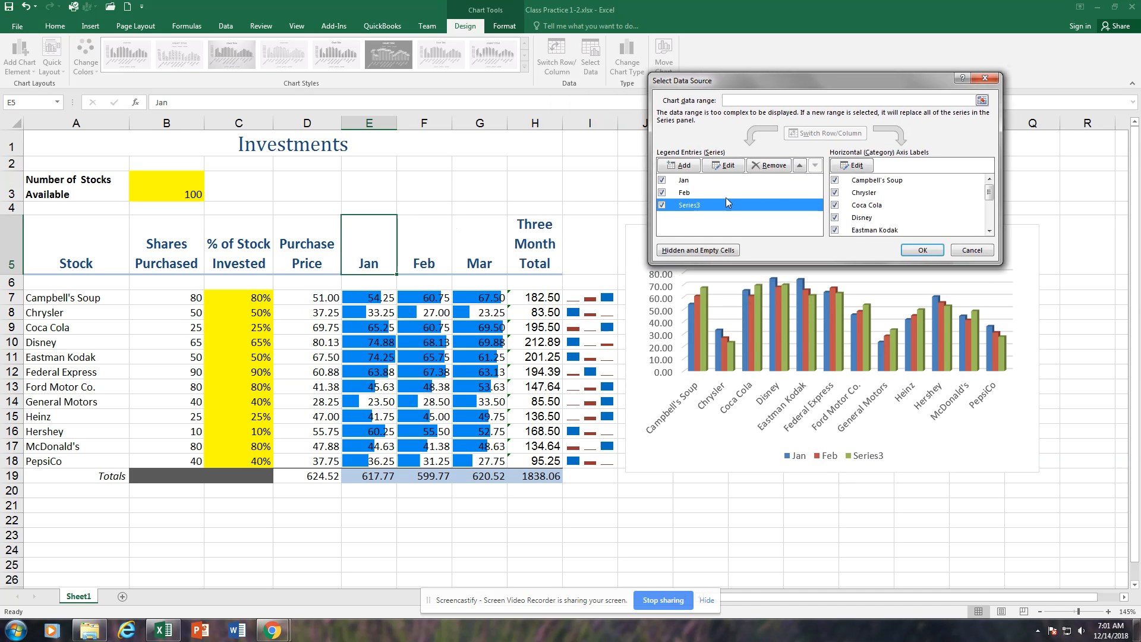
left_click(725, 167)
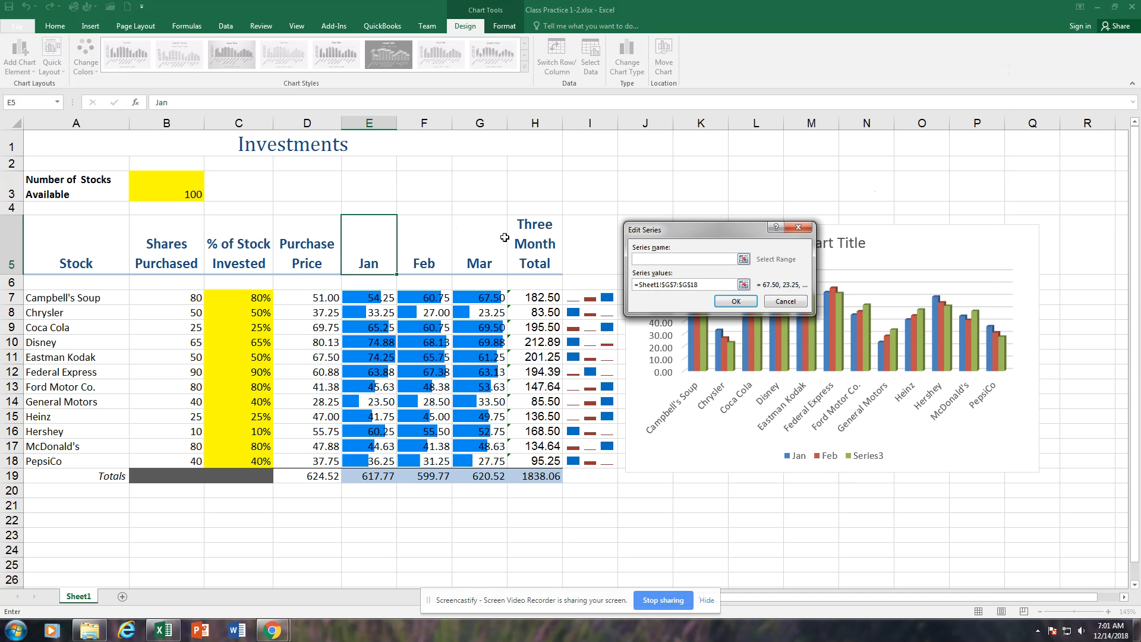
left_click(486, 238)
left_click(736, 301)
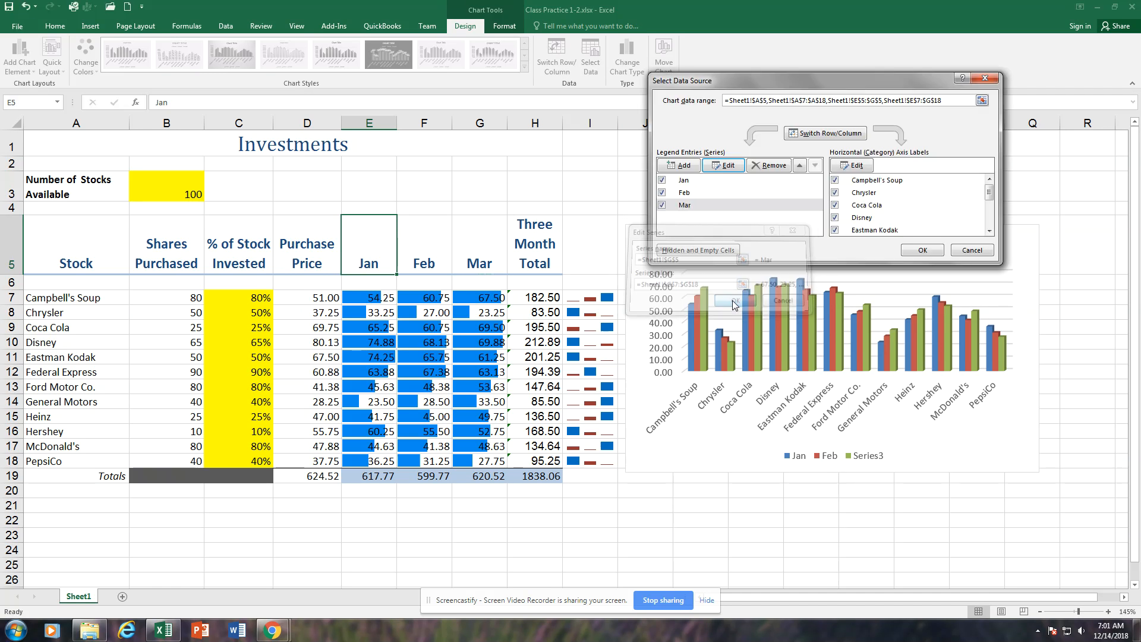
left_click(922, 250)
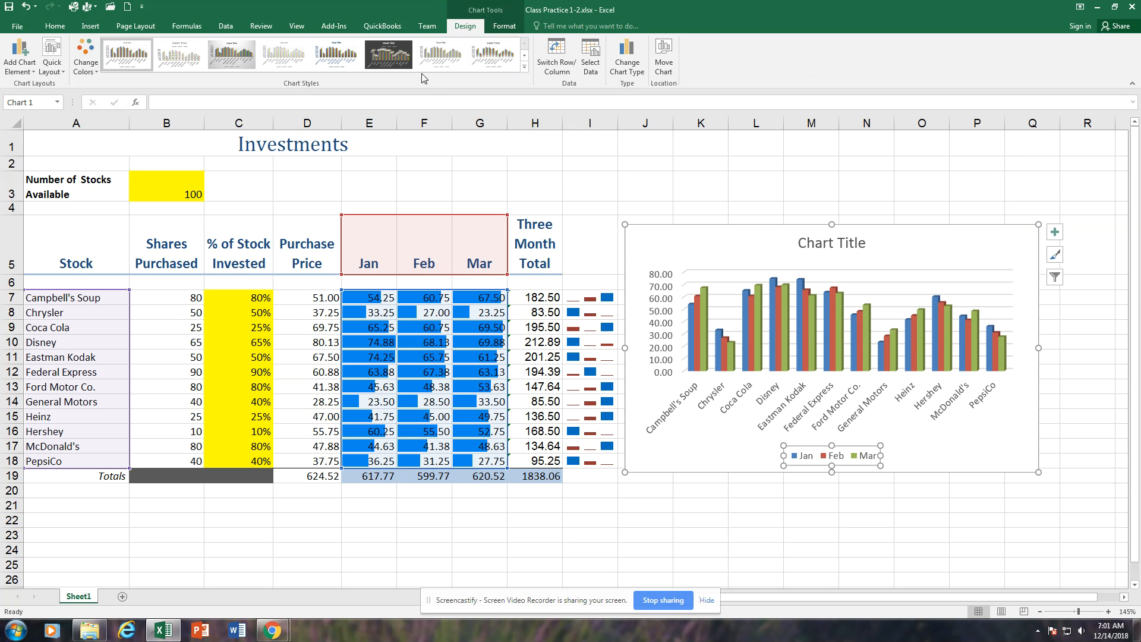
left_click(1055, 256)
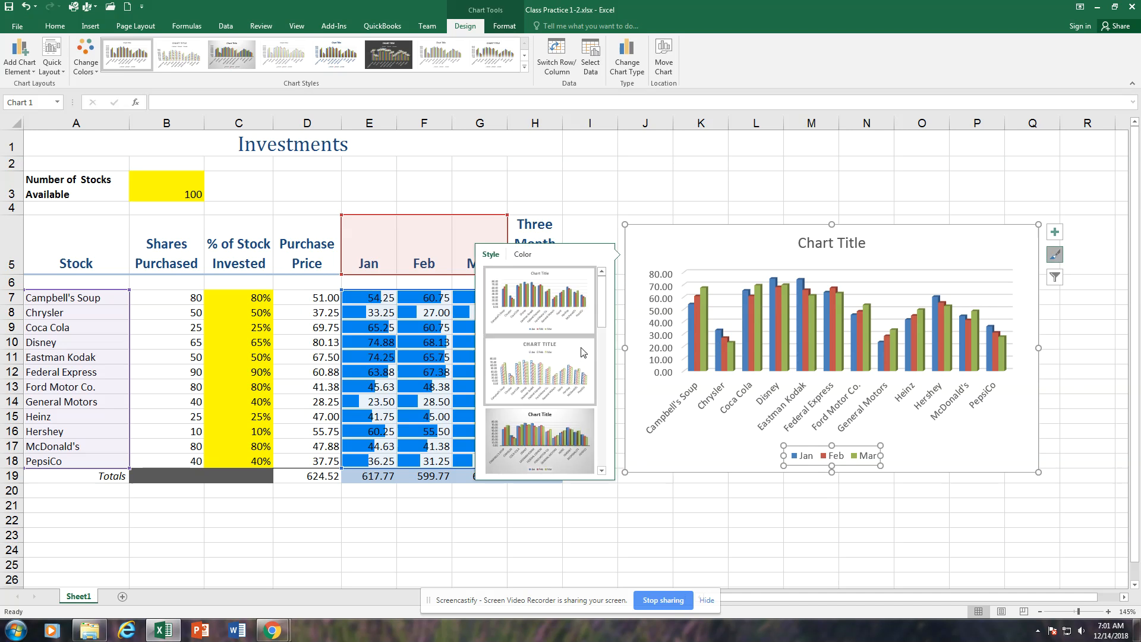
scroll(571, 347, "down", 3)
scroll(570, 347, "down", 2)
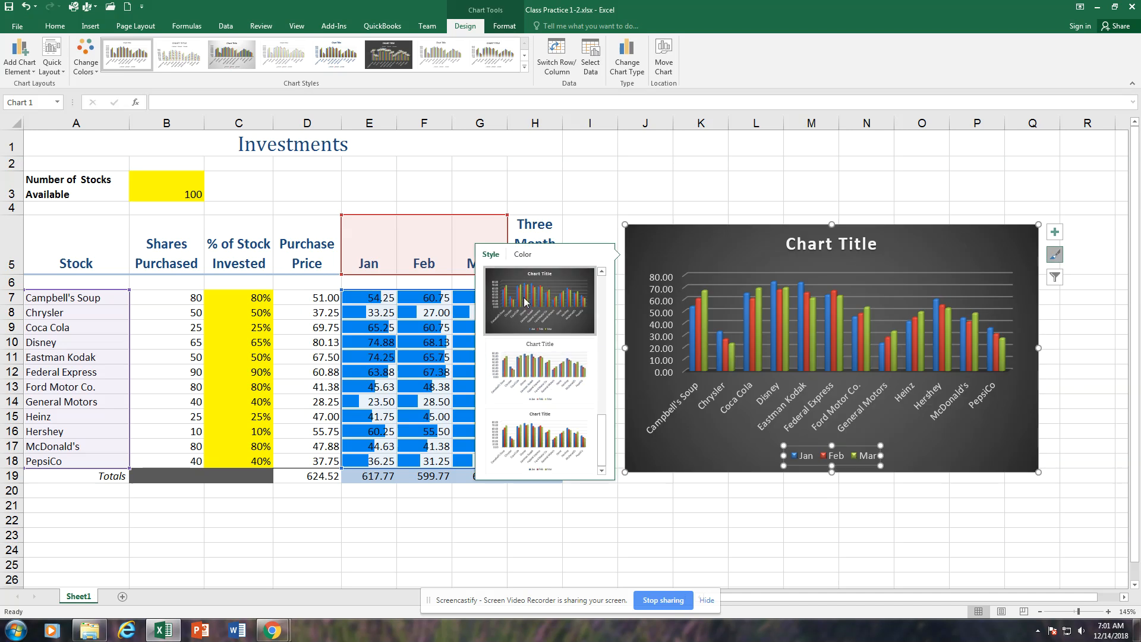
left_click(870, 206)
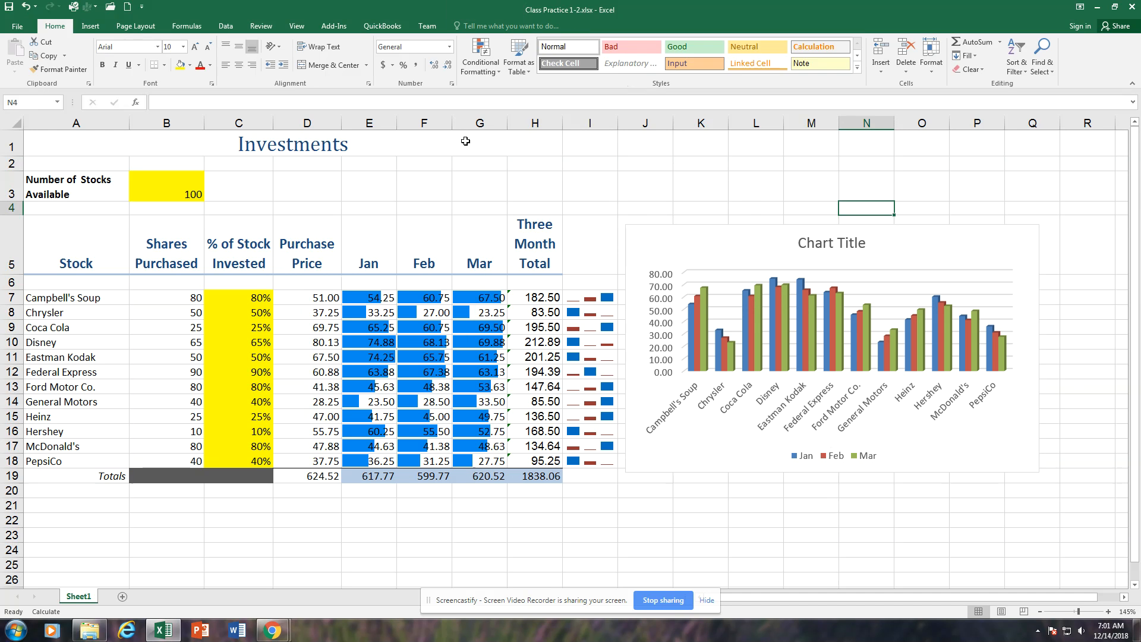
Step: Try the dark chart style with data labels on the column chart and undo it
left_click(991, 347)
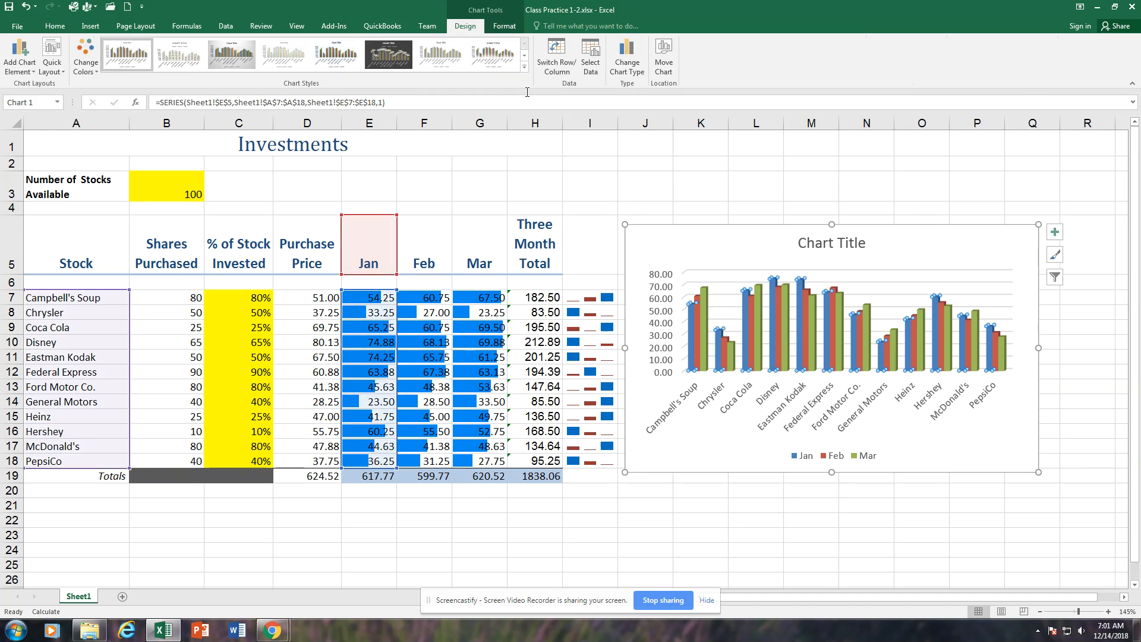
left_click(397, 59)
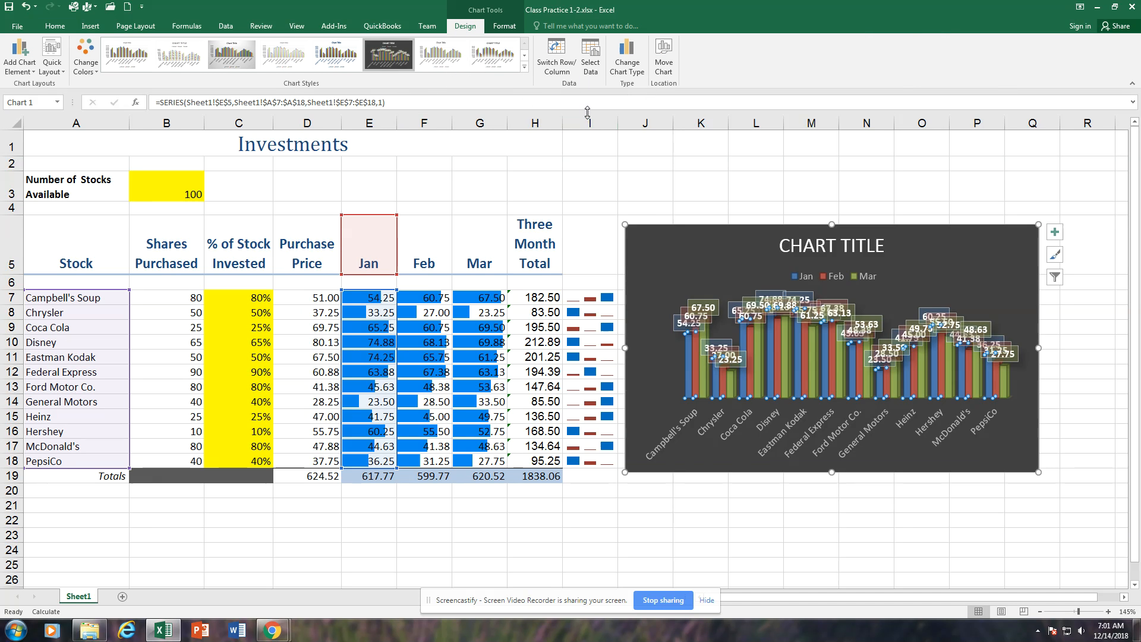
key("ctrl+z")
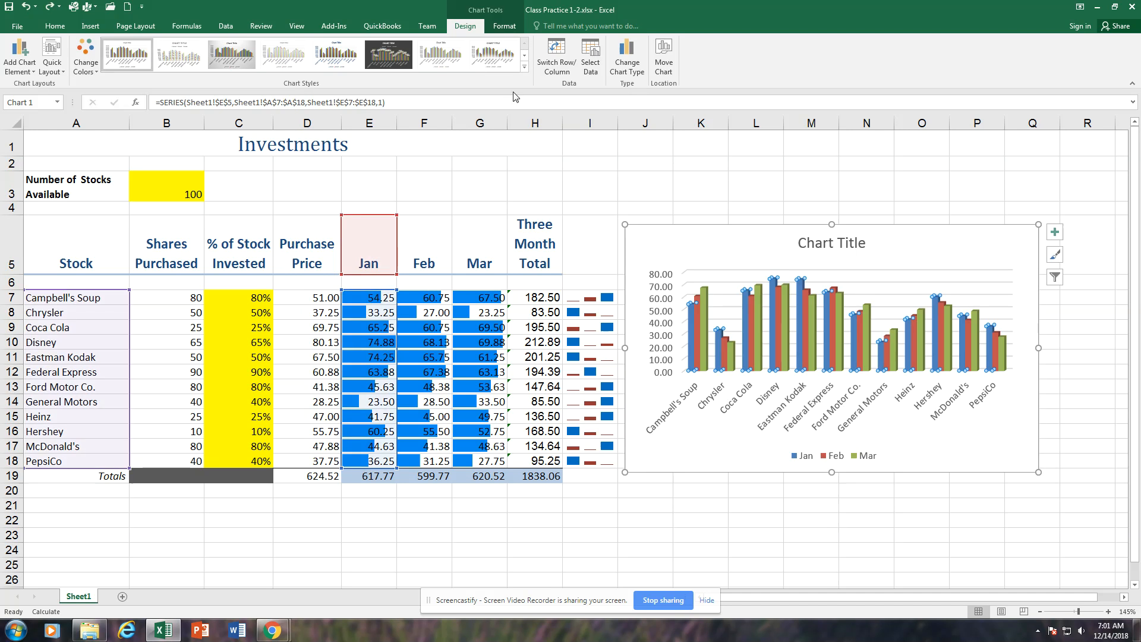
Step: Apply the chart style with the gray gradient background and bold title to the column chart
left_click(1057, 260)
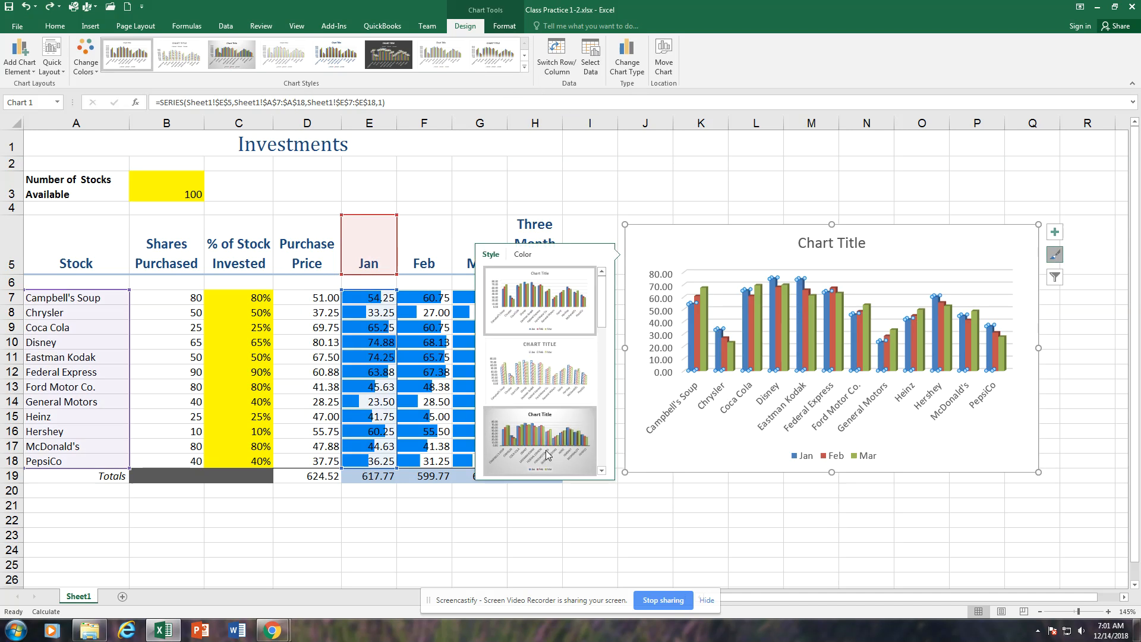
left_click(547, 455)
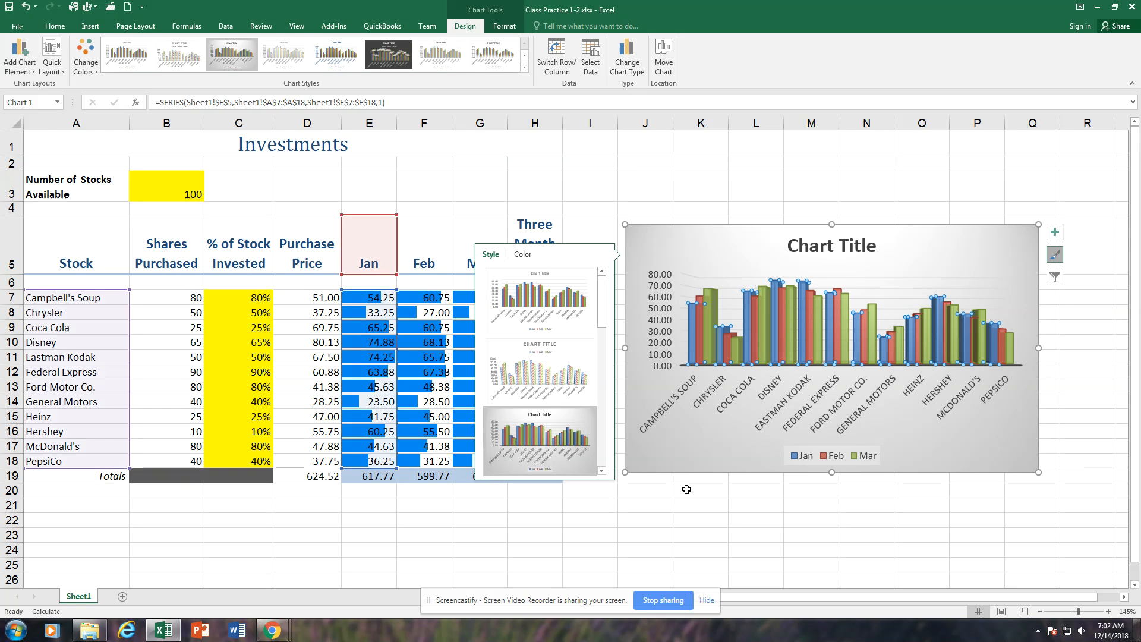
left_click(683, 514)
Step: Replace the chart's placeholder title with "Three Month Comparisons"
left_click(839, 246)
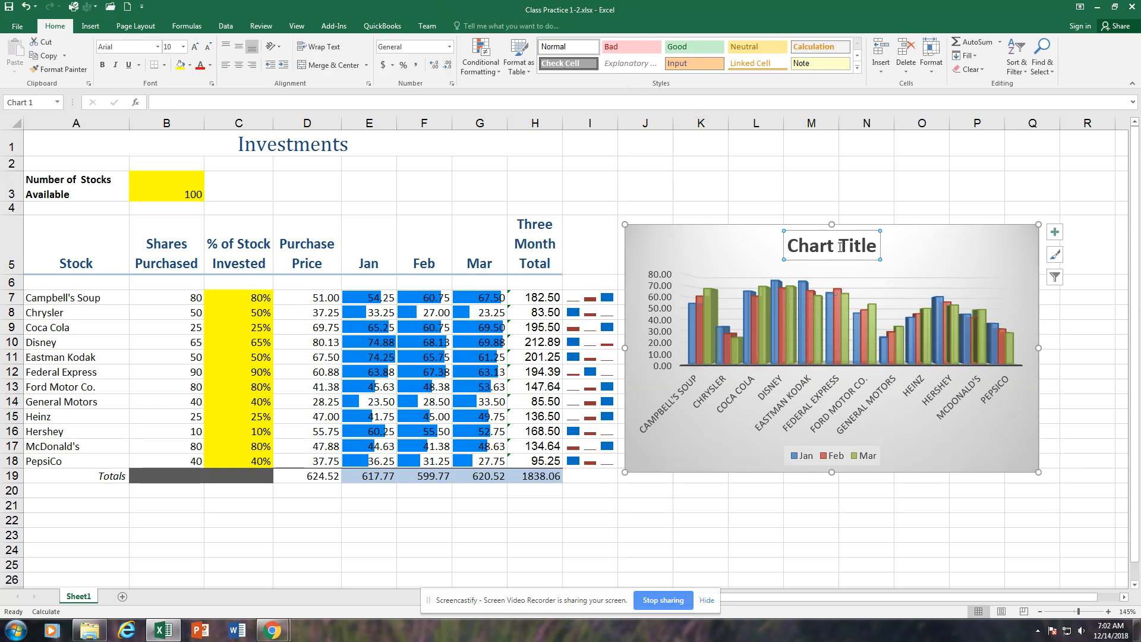
triple_click(840, 246)
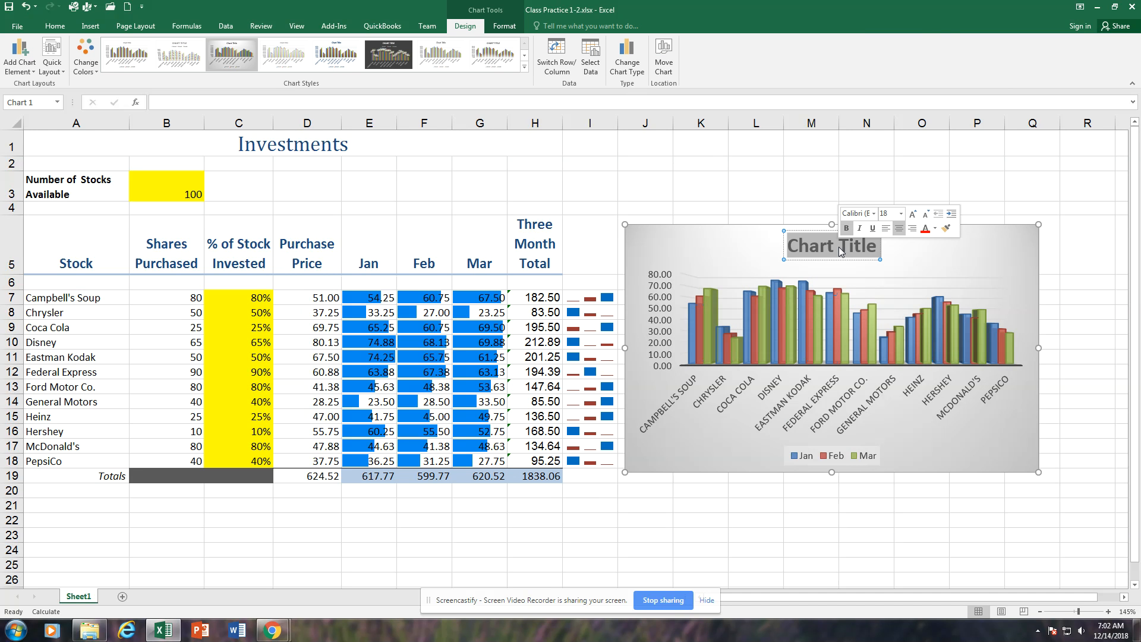
type("Three Month Comparisons")
left_click(614, 501)
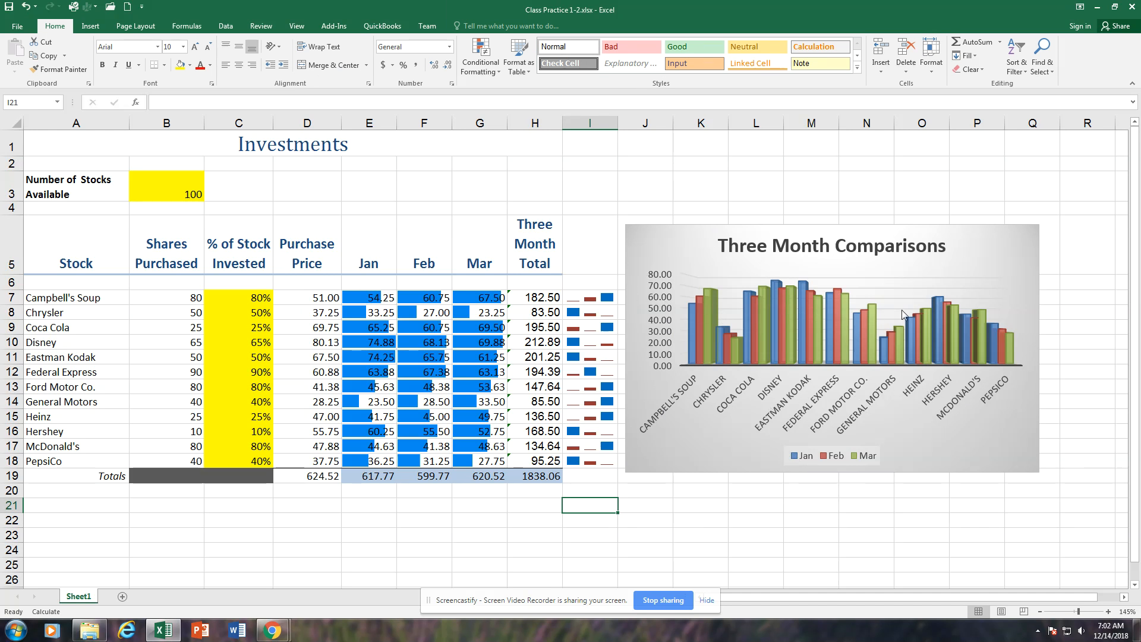
Step: Rename the Sheet1 worksheet as Investments
right_click(78, 598)
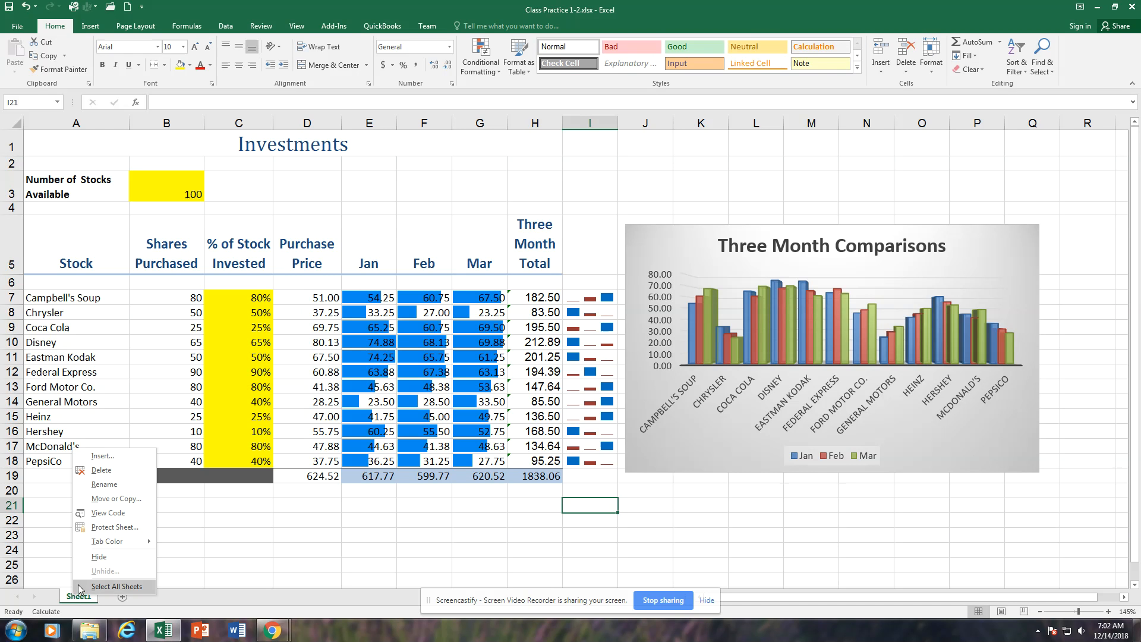
left_click(101, 486)
type("I")
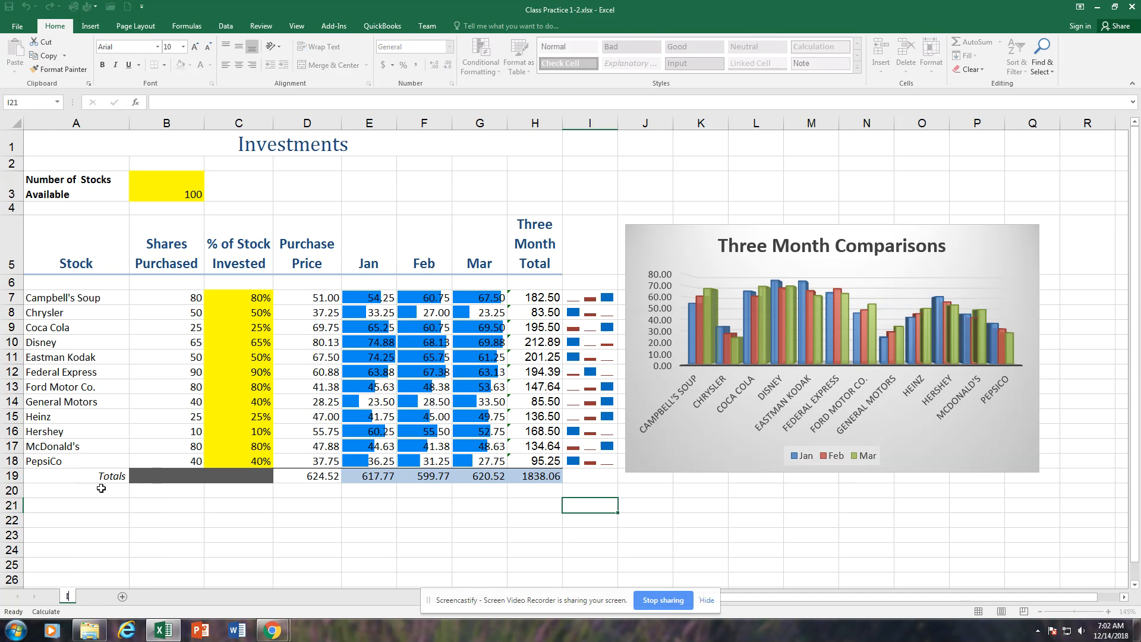
type("nvestments")
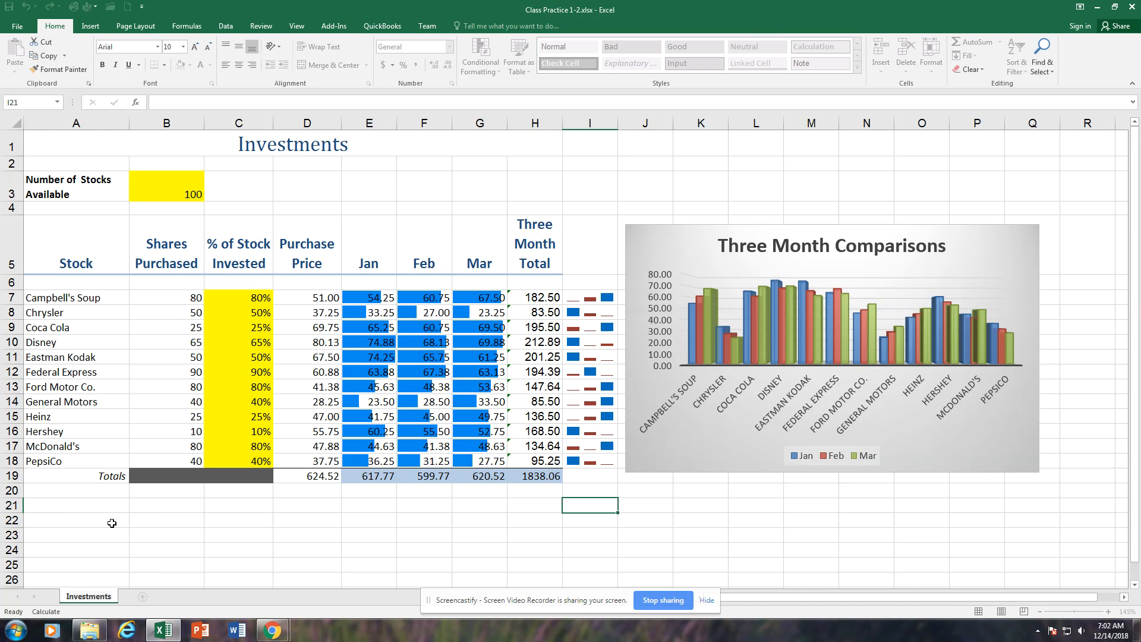
left_click(112, 524)
Step: Set the Investments sheet's tab color to a blue theme color
right_click(89, 598)
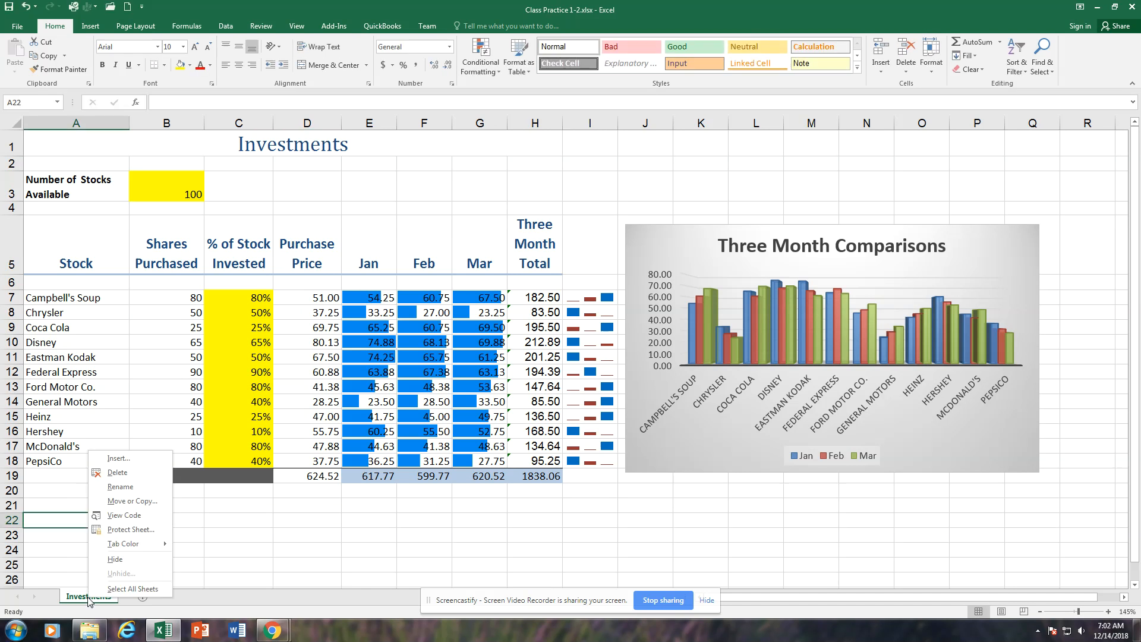
mouse_move(126, 544)
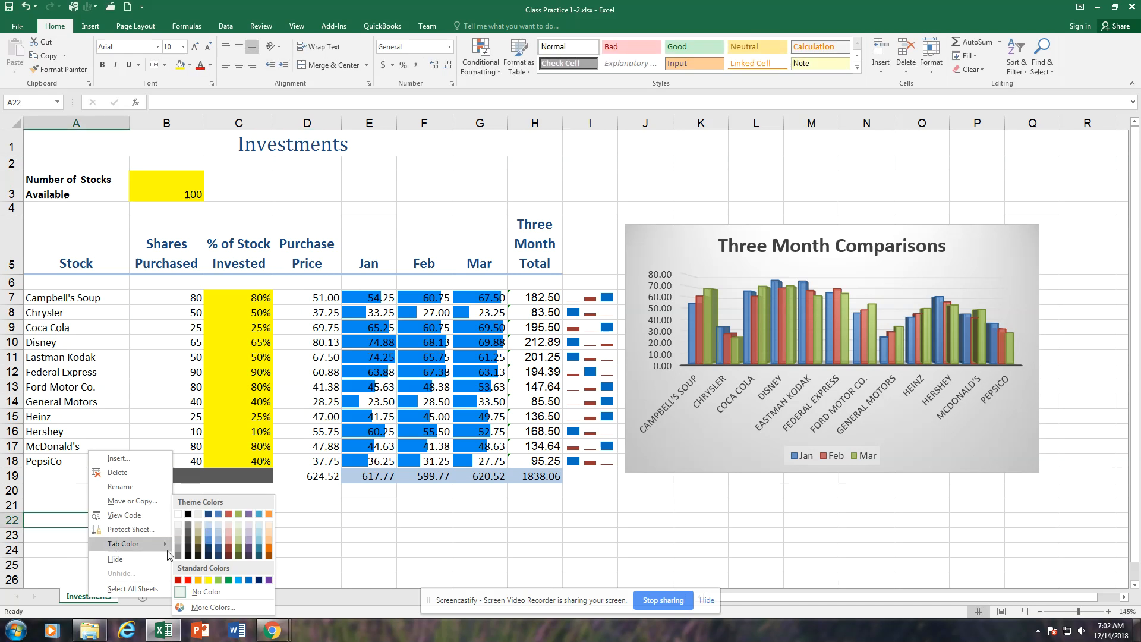
left_click(209, 544)
left_click(307, 548)
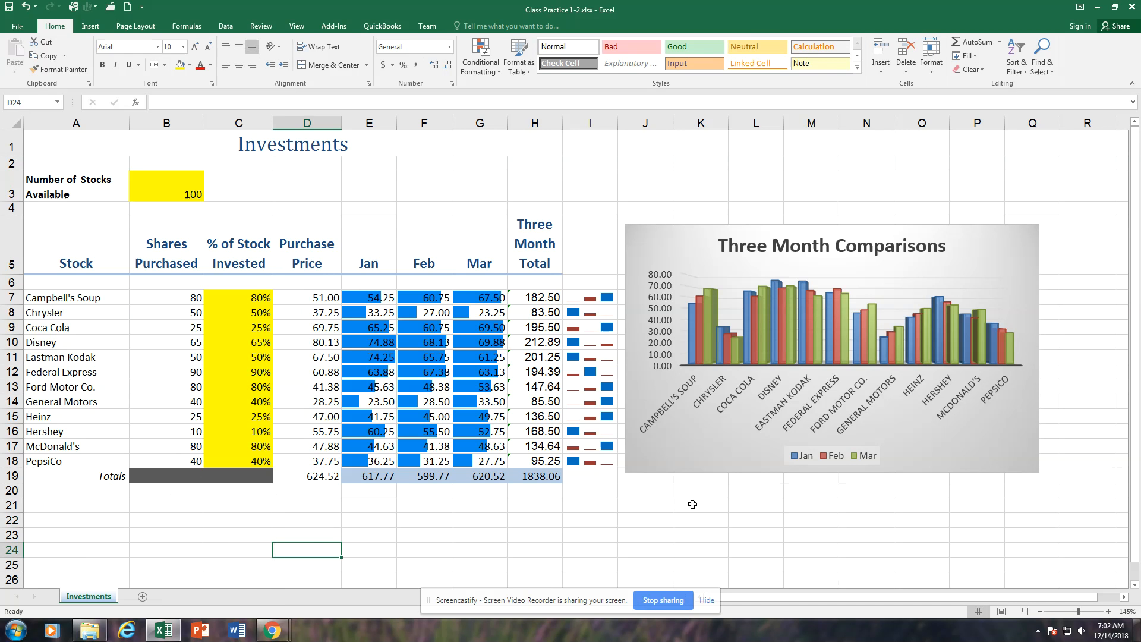